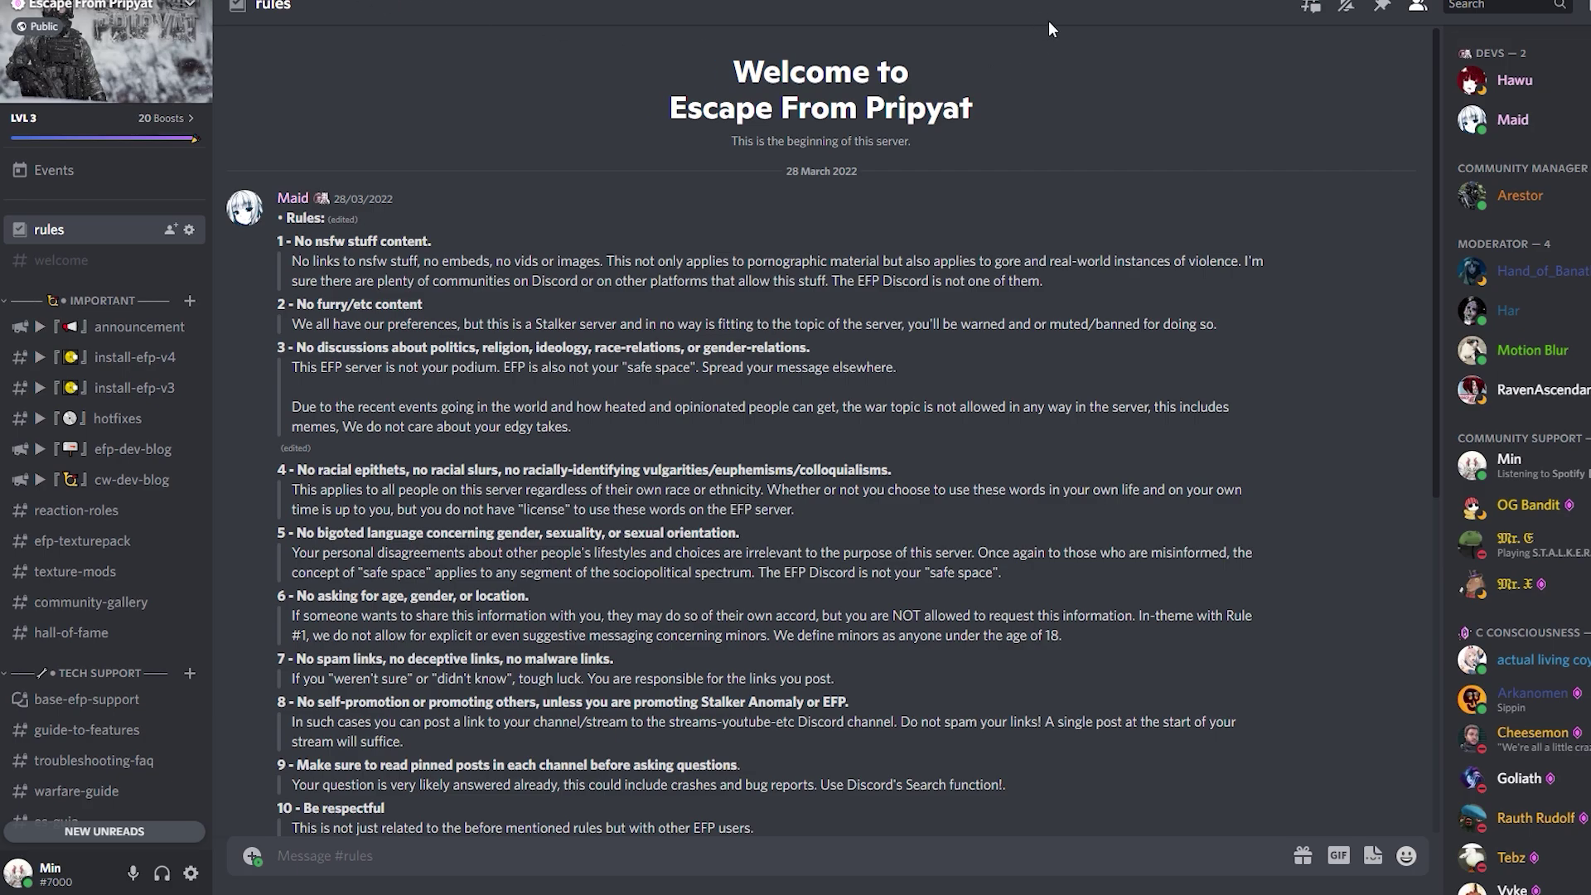
Step: Review the server rules and open the install-efp-v4 channel at its main download links
scroll(500, 210, down, 2)
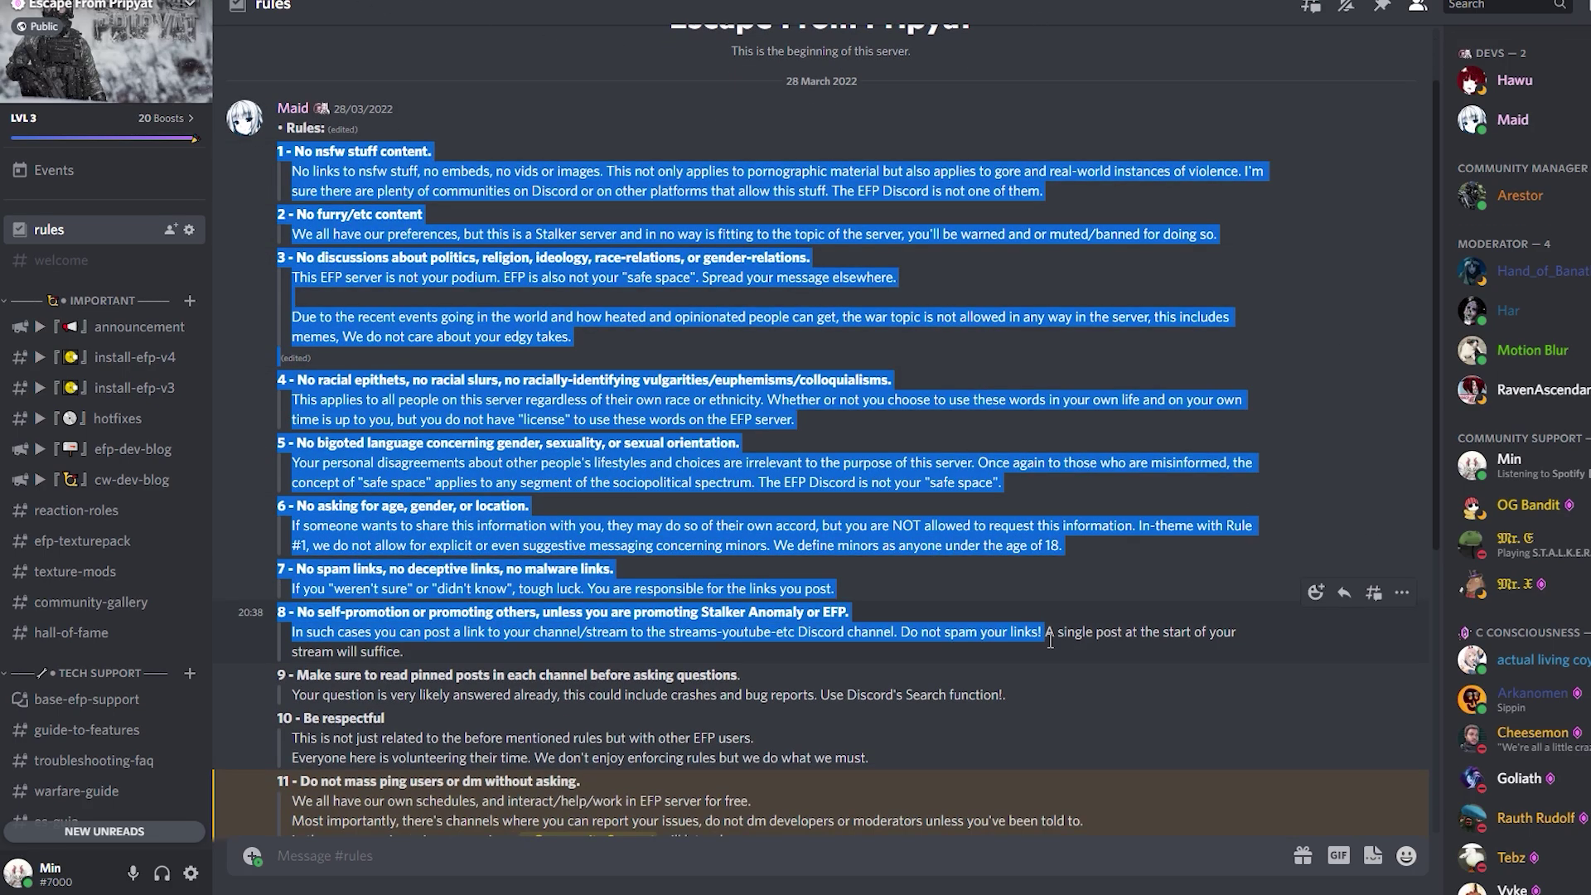
scroll(535, 623, down, 5)
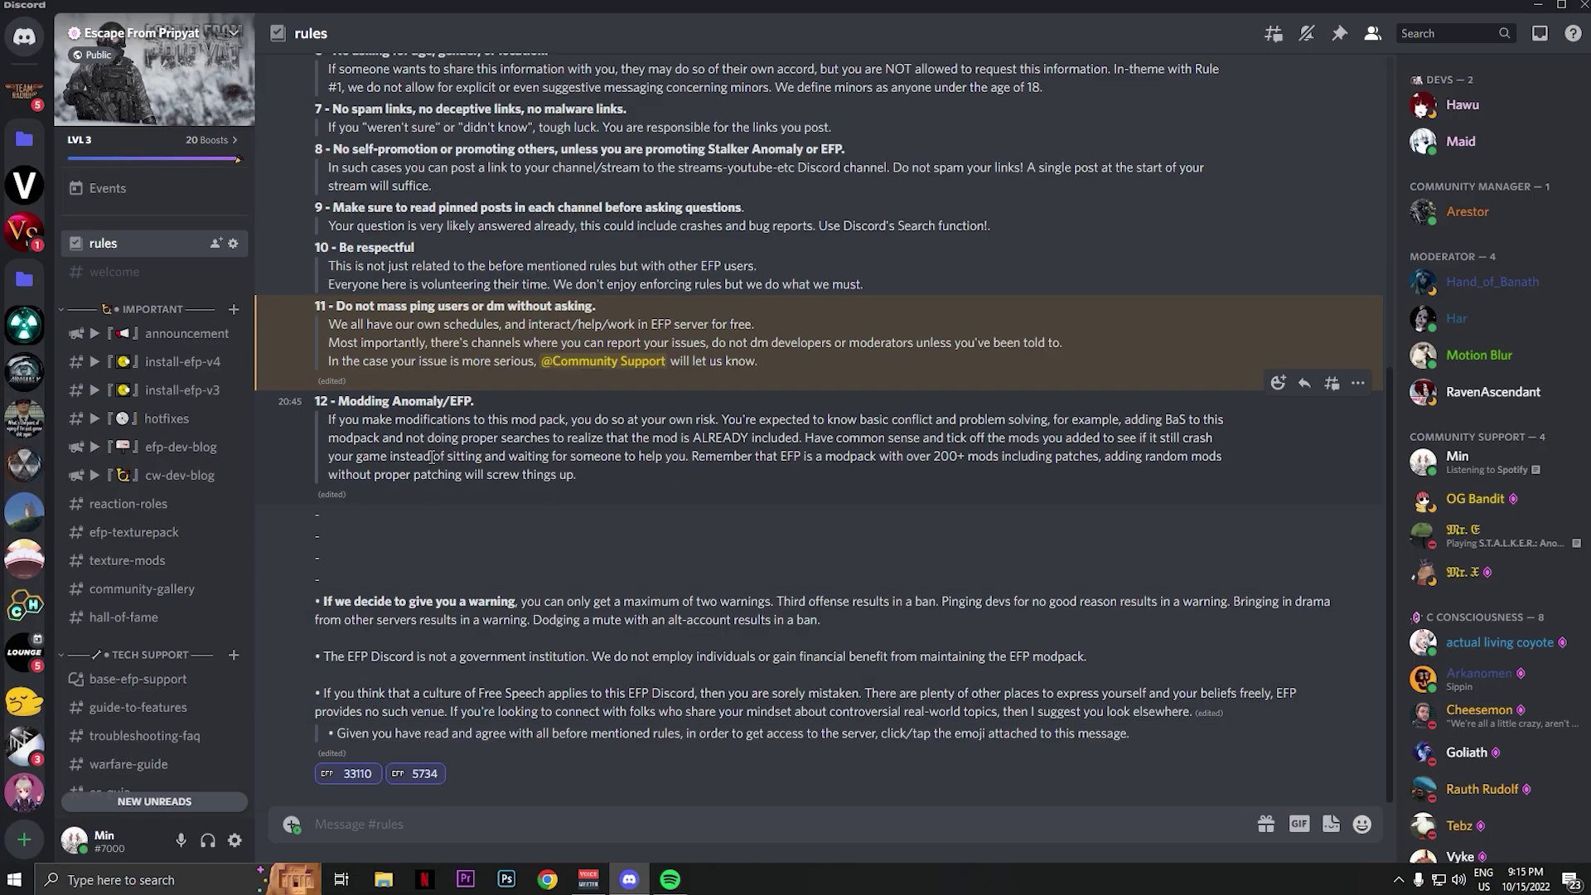
click(163, 366)
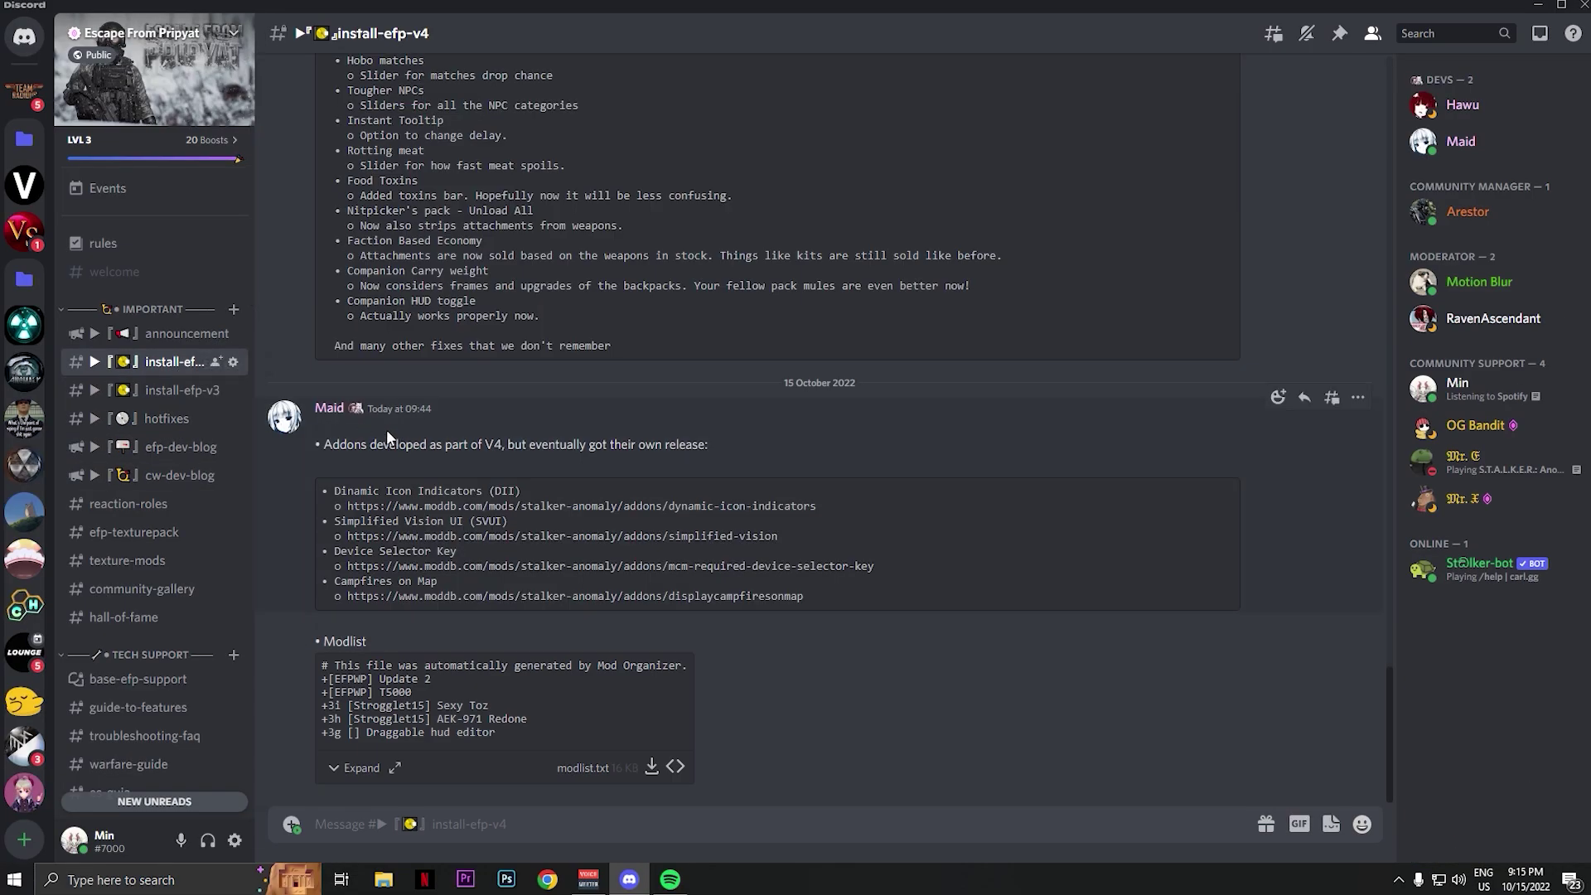
scroll(691, 615, up, 15)
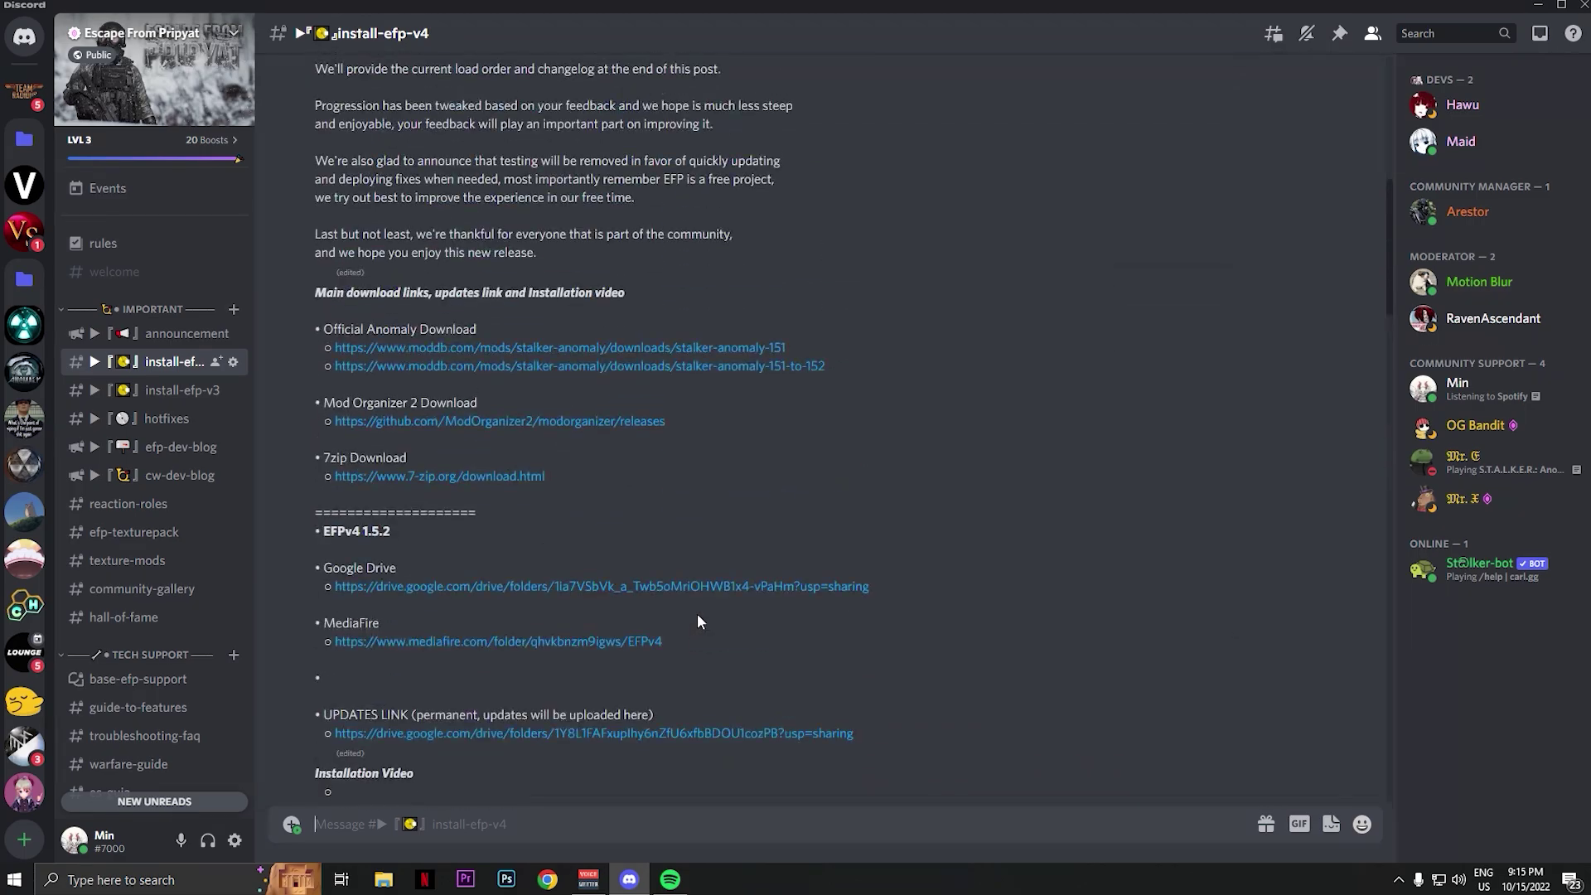
drag(310, 320, 978, 731)
click(729, 447)
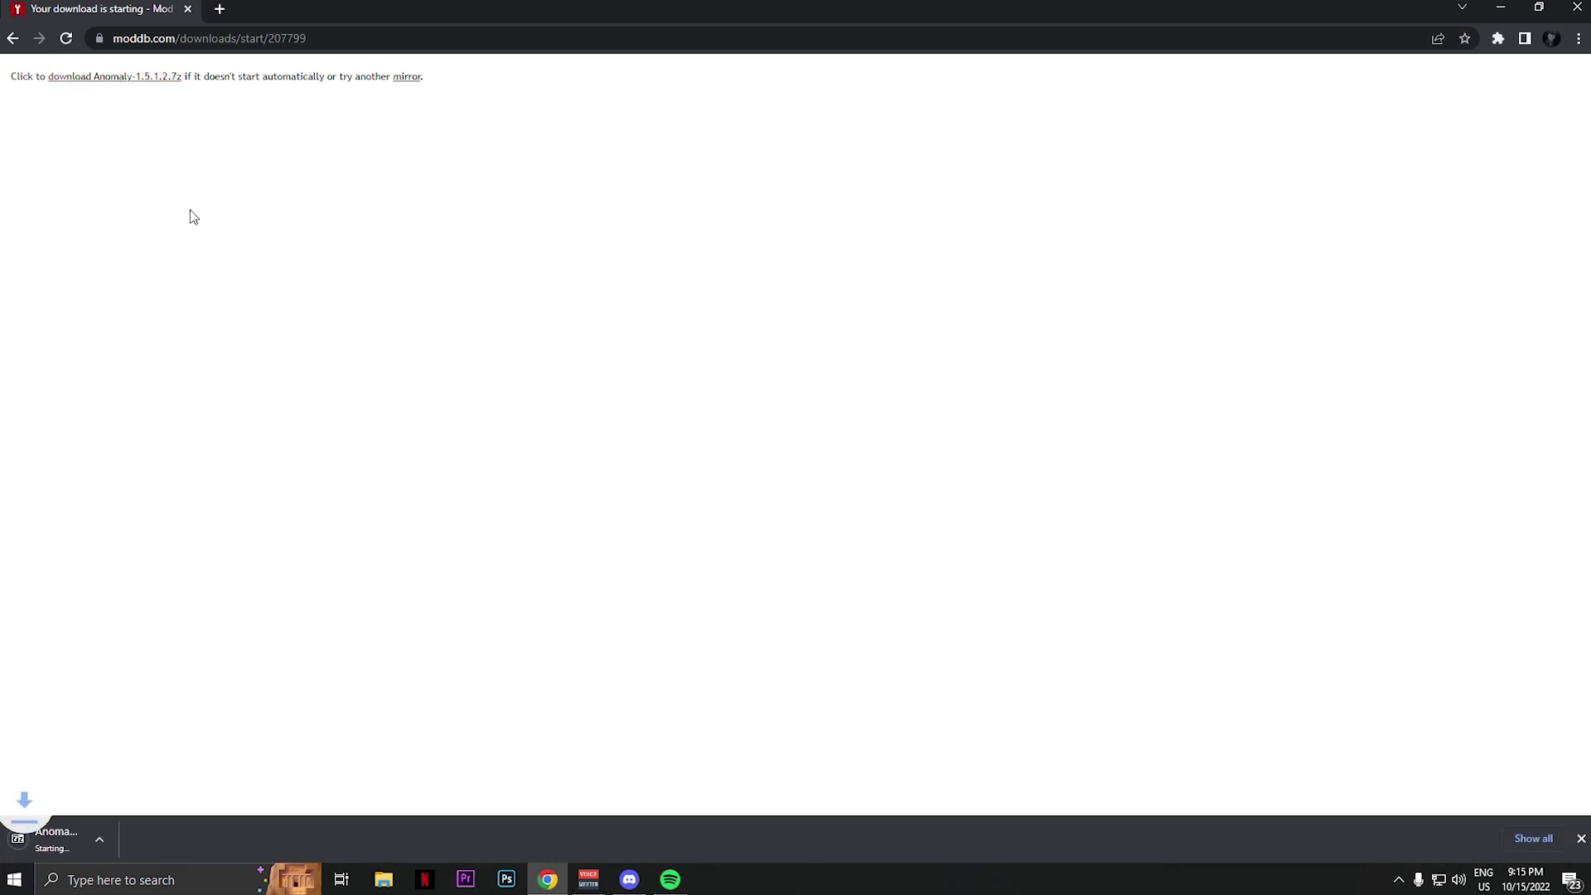
Step: Find the torrent mirror on the ModDB Anomaly 1.5.1 page, try its magnet link, and return to Discord
click(11, 40)
scroll(664, 349, down, 3)
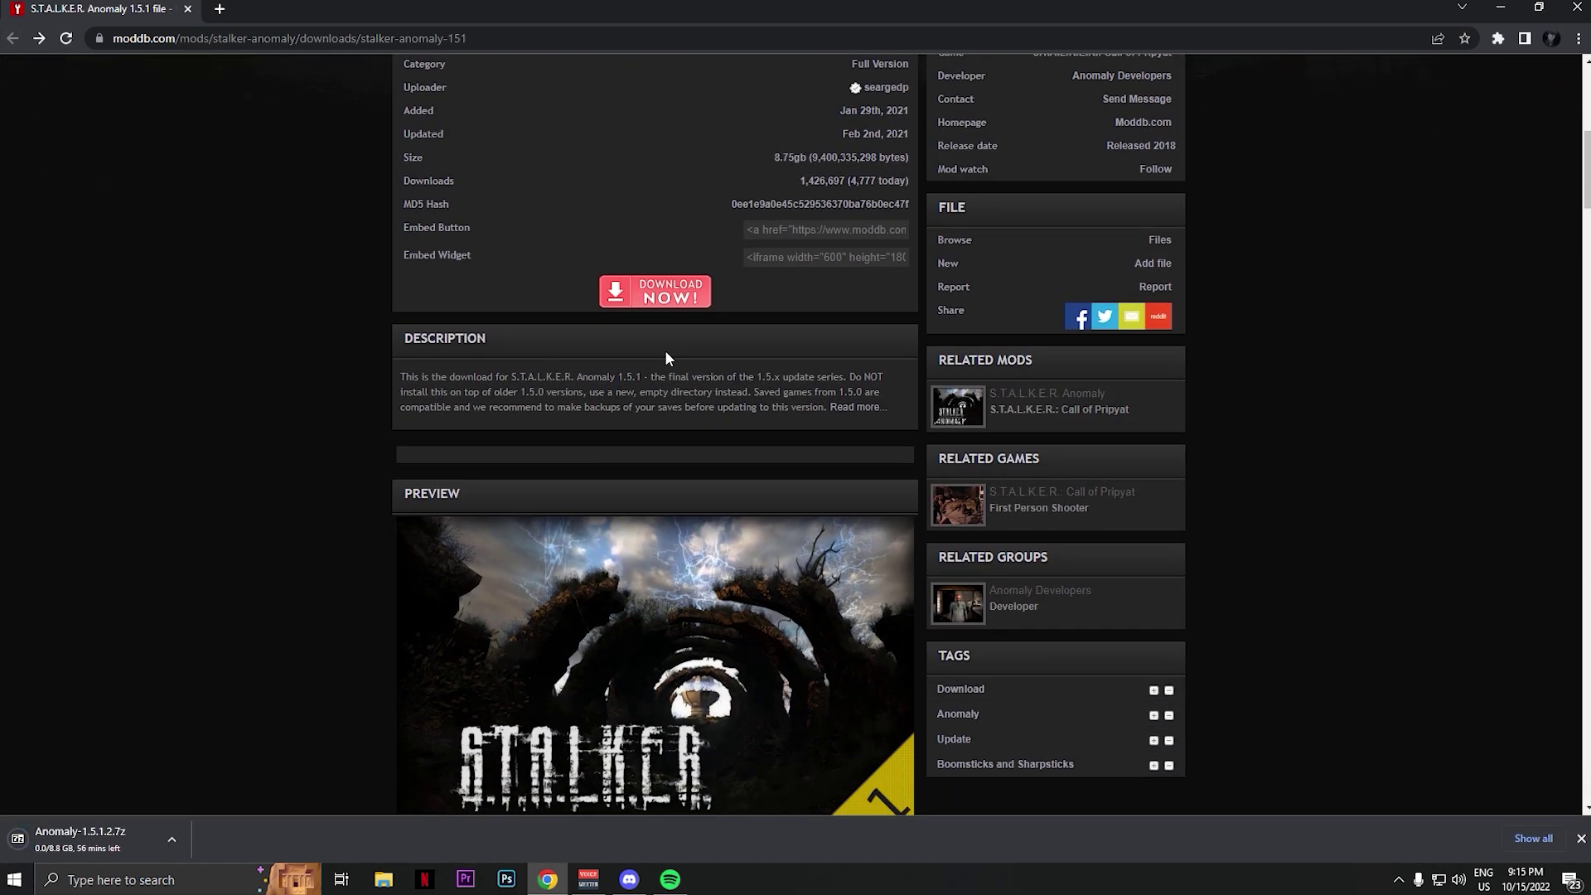
scroll(688, 480, down, 4)
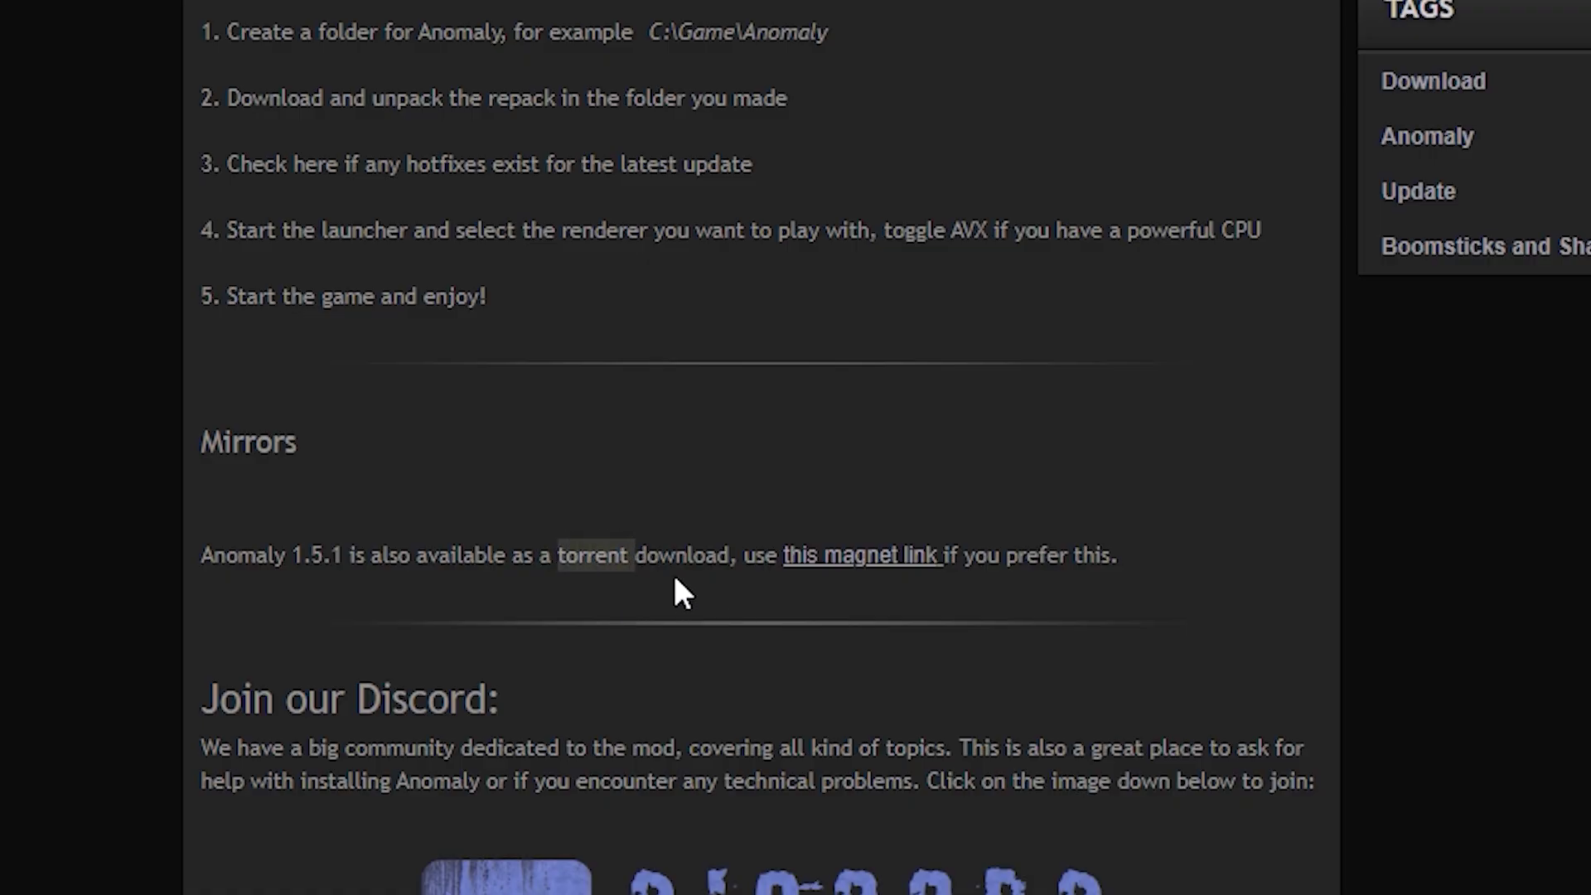
click(865, 570)
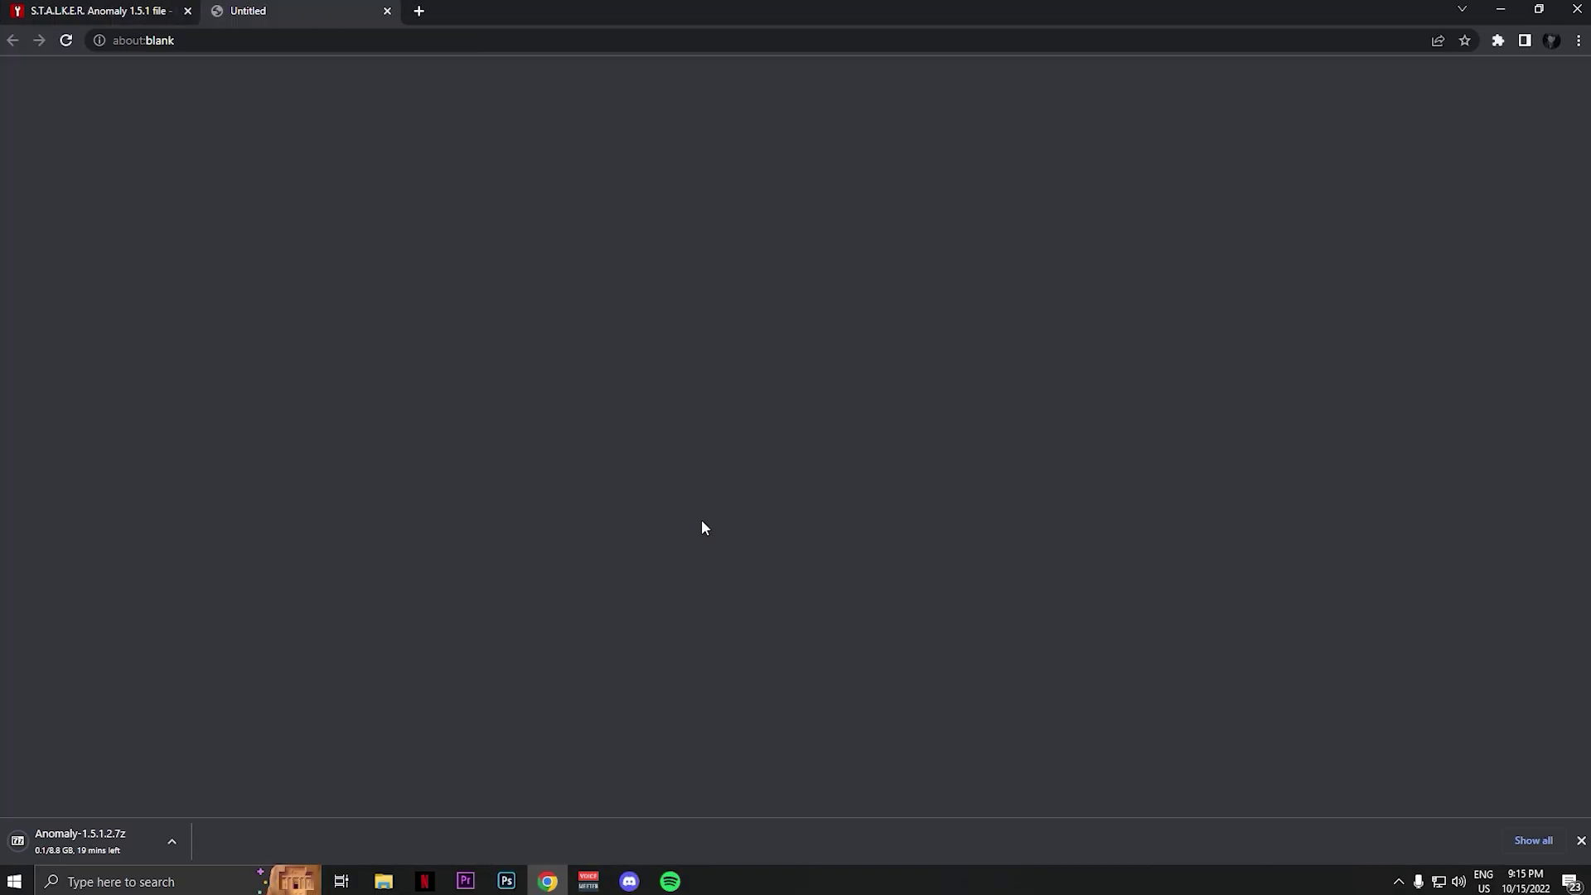
click(387, 11)
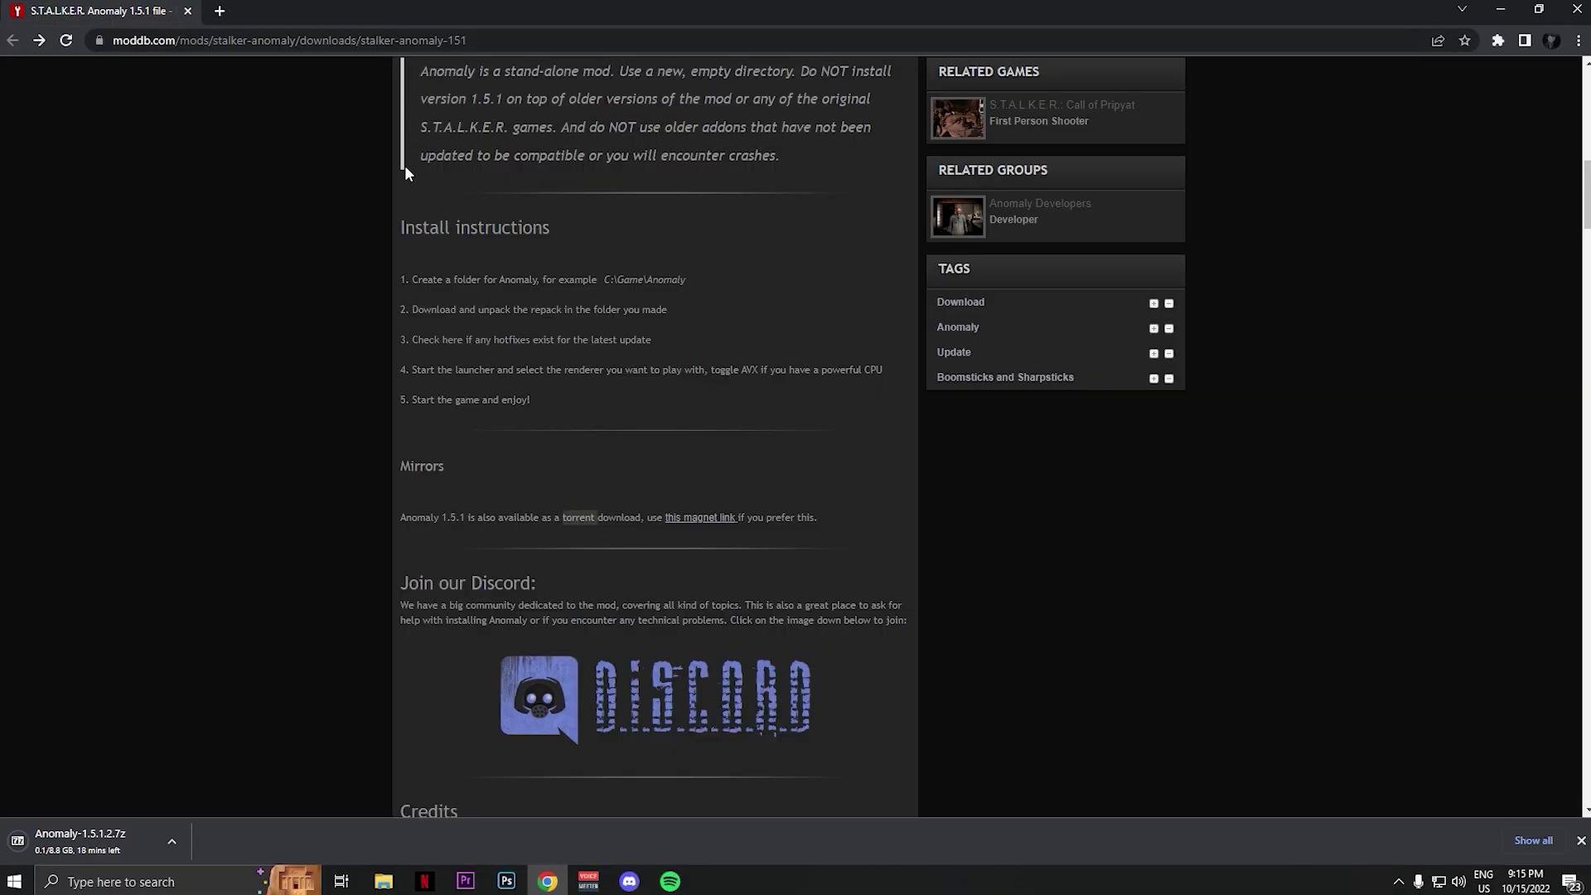
click(1509, 10)
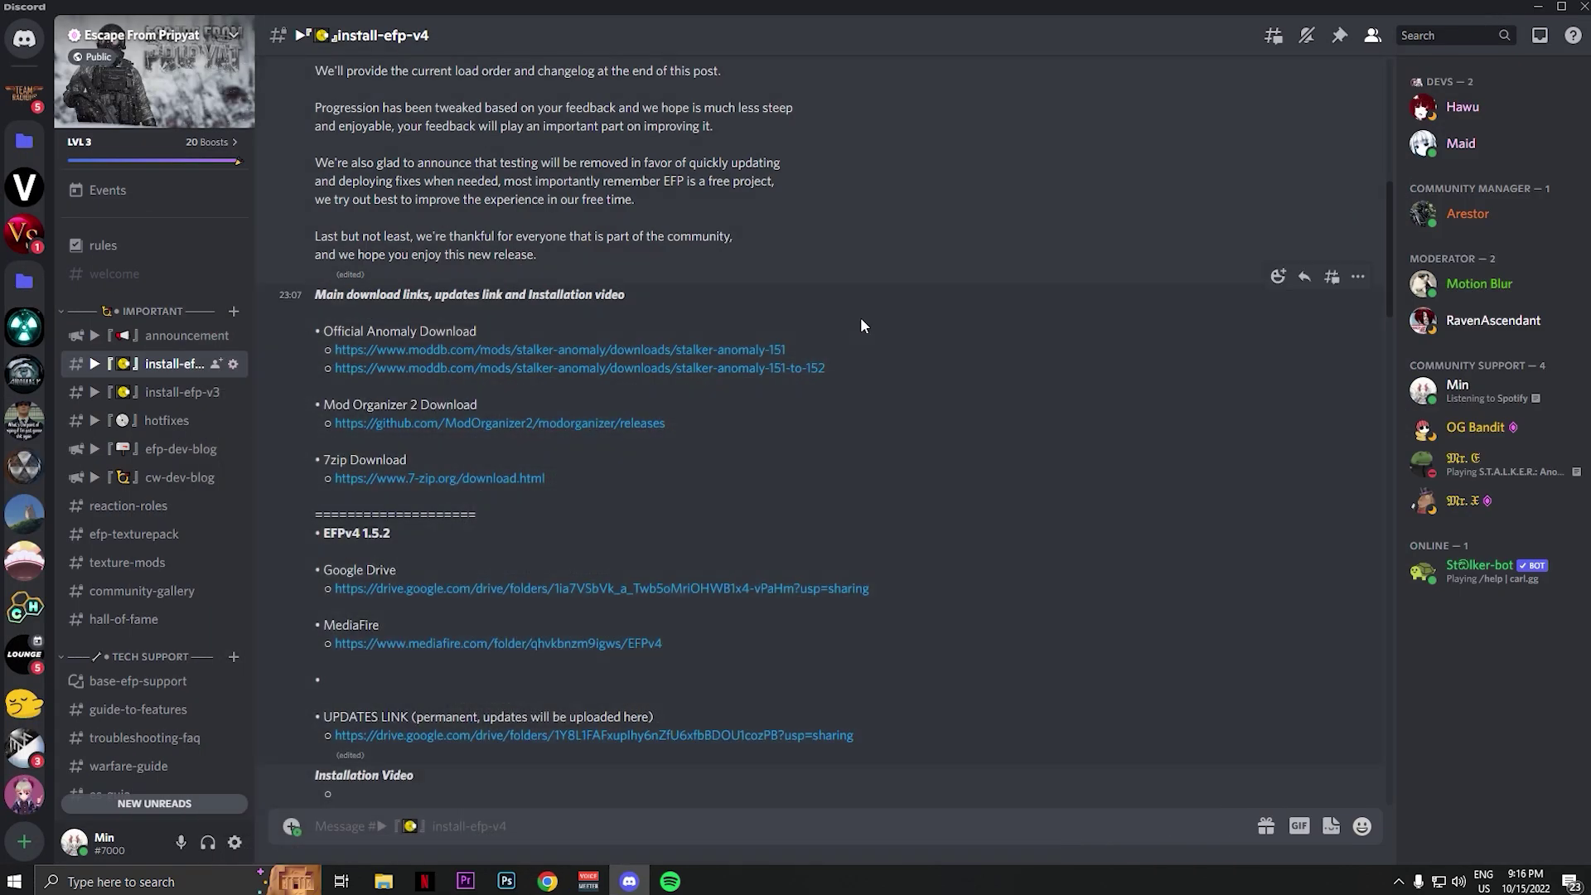
Step: Download the Anomaly 1.5.1 to 1.5.2 update from ModDB through its channel link, and return to Discord
click(811, 370)
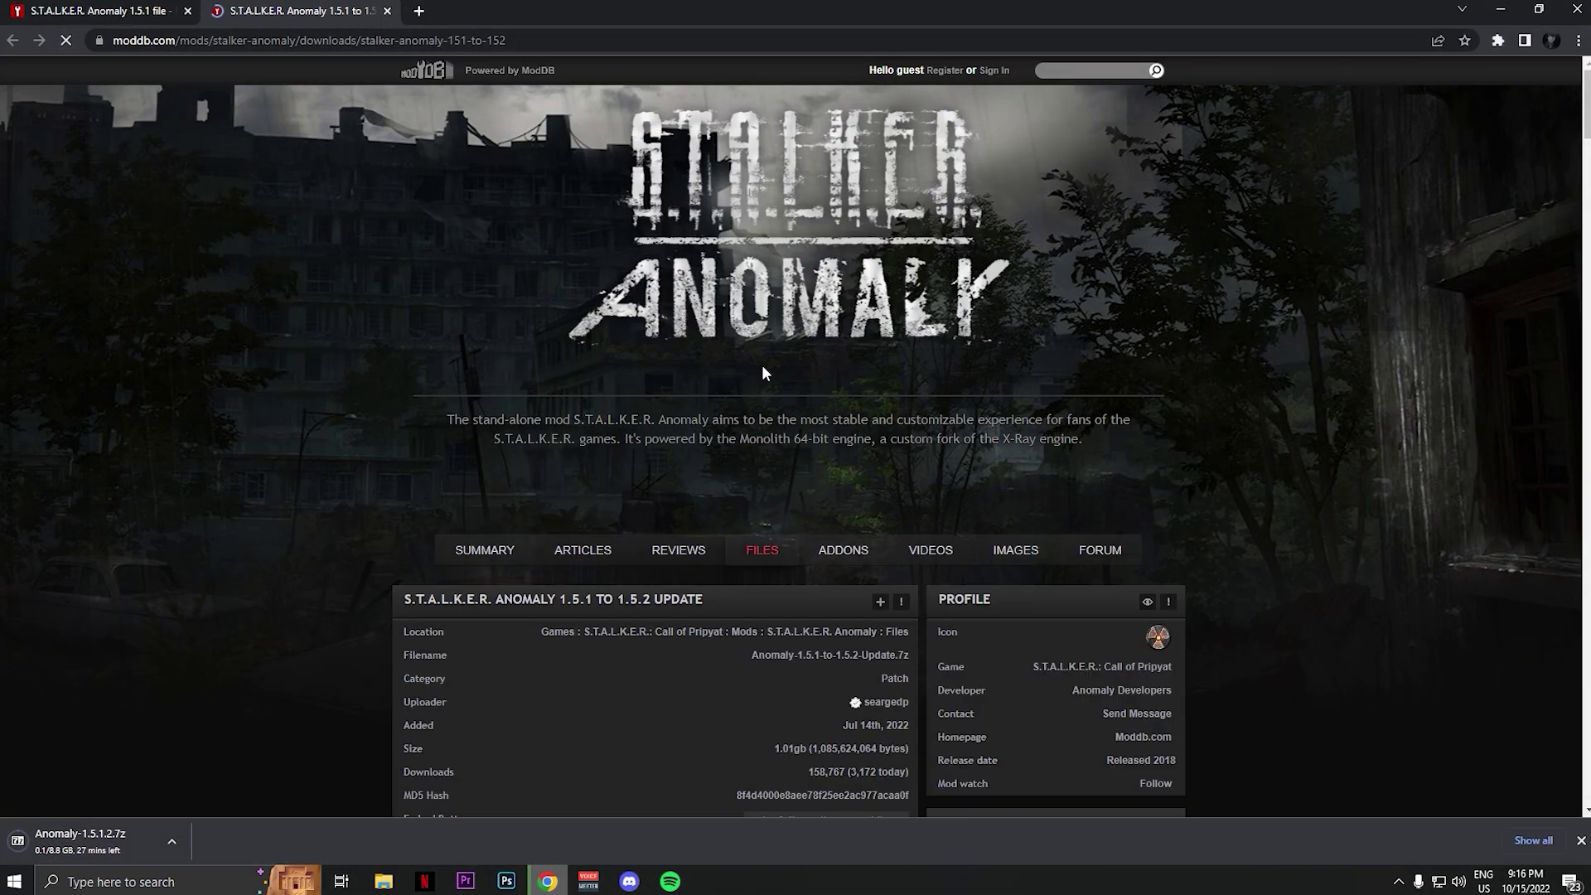
scroll(762, 373, down, 2)
scroll(760, 379, down, 1)
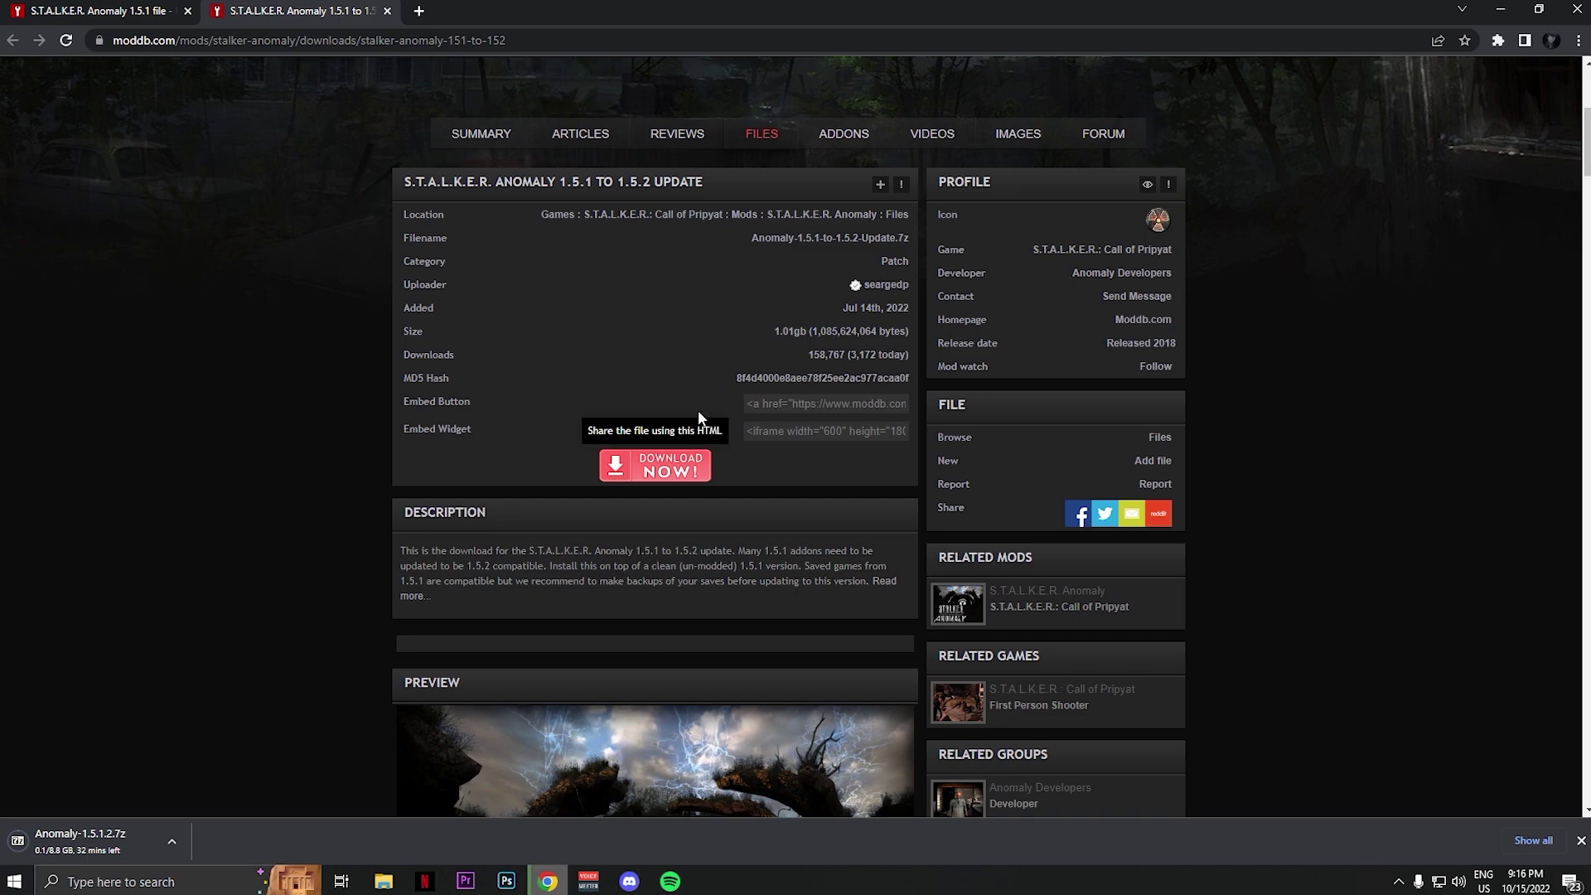
click(664, 478)
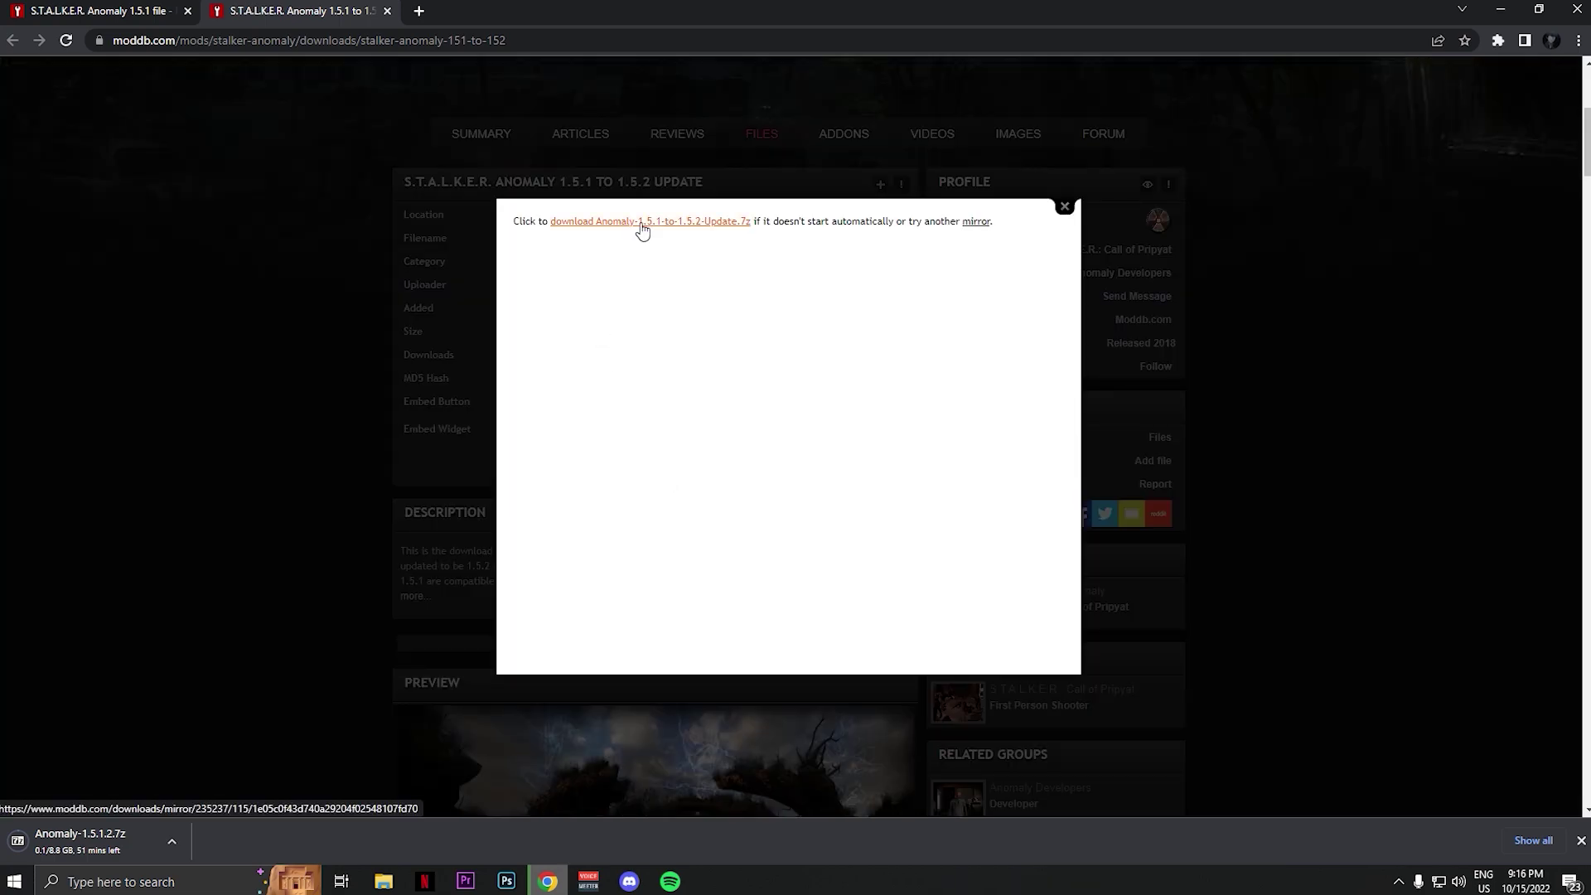
click(642, 230)
click(1061, 209)
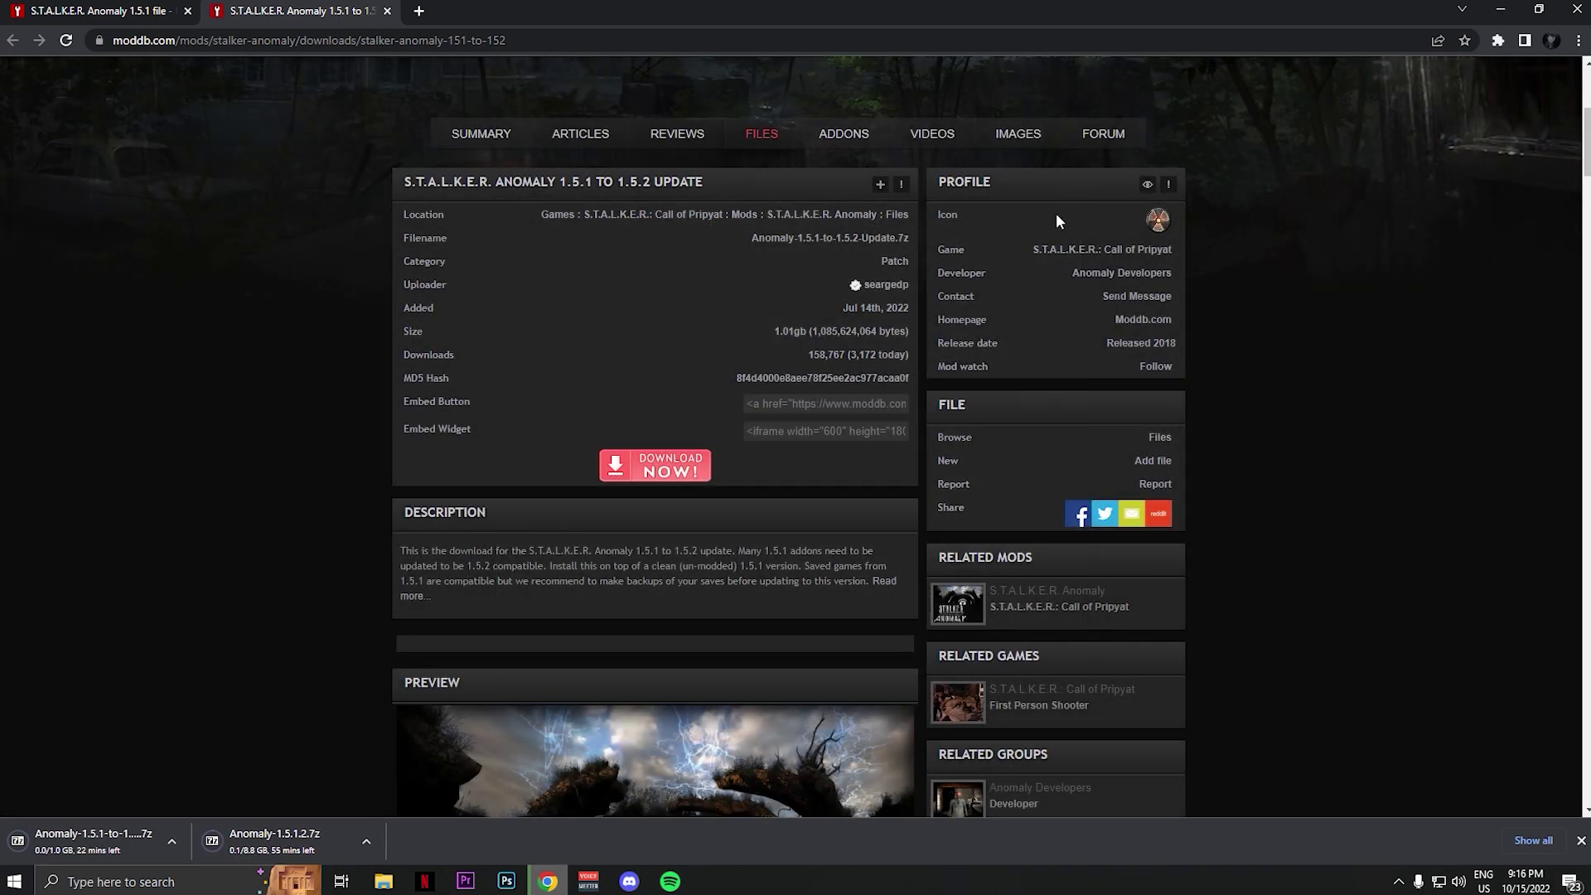
click(1500, 11)
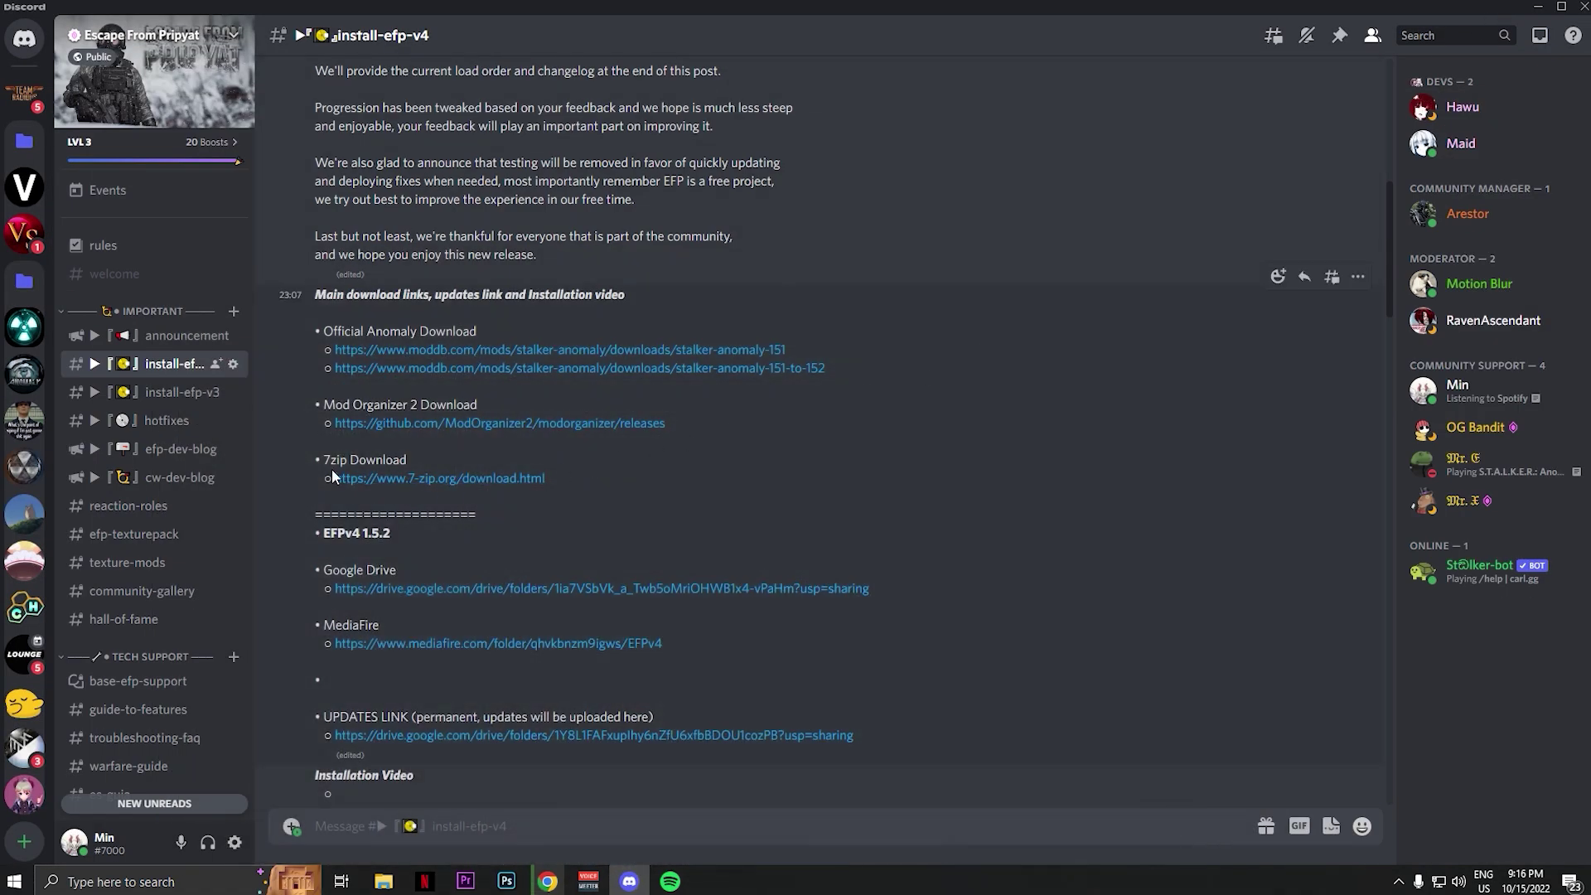
Step: Download the 64-bit Windows x64 .exe installer of 7-Zip 22.01 from the linked site, and return to Discord
click(385, 479)
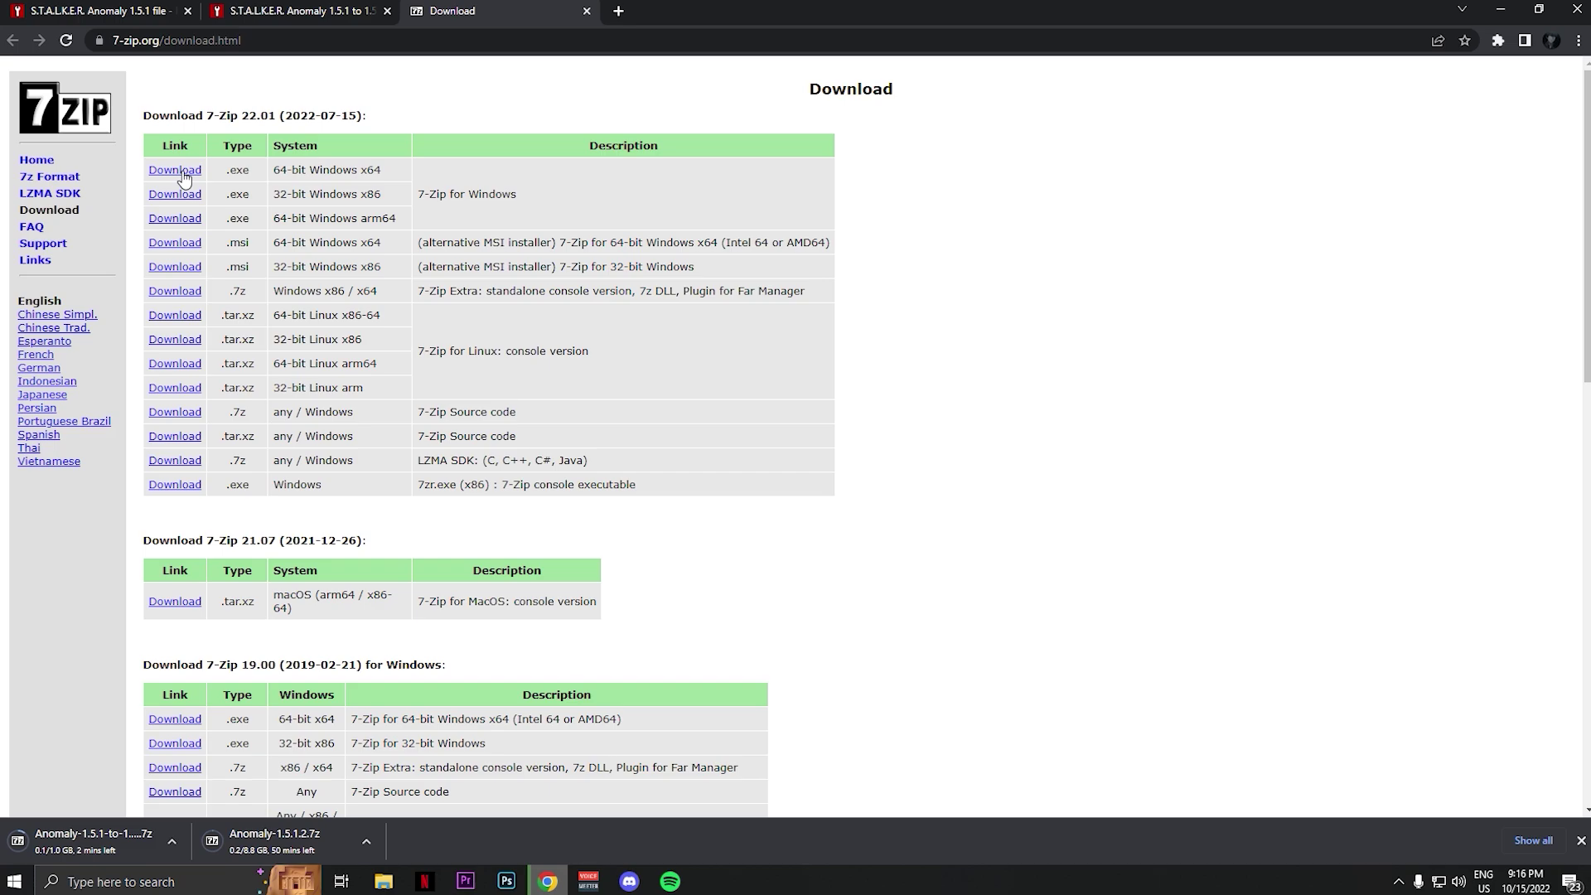
click(182, 174)
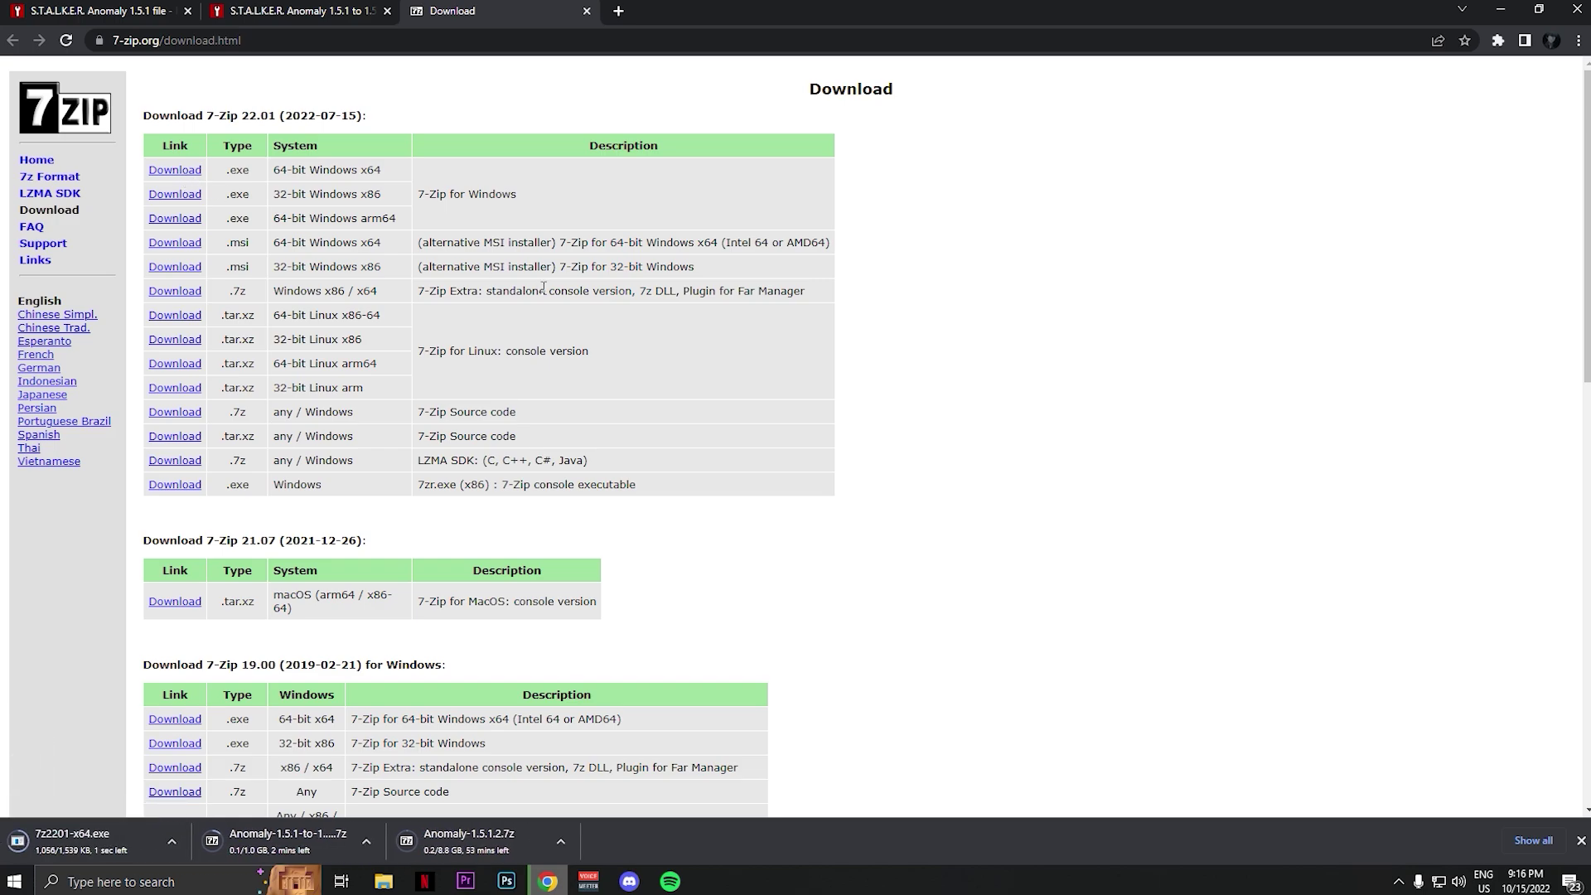
click(1510, 9)
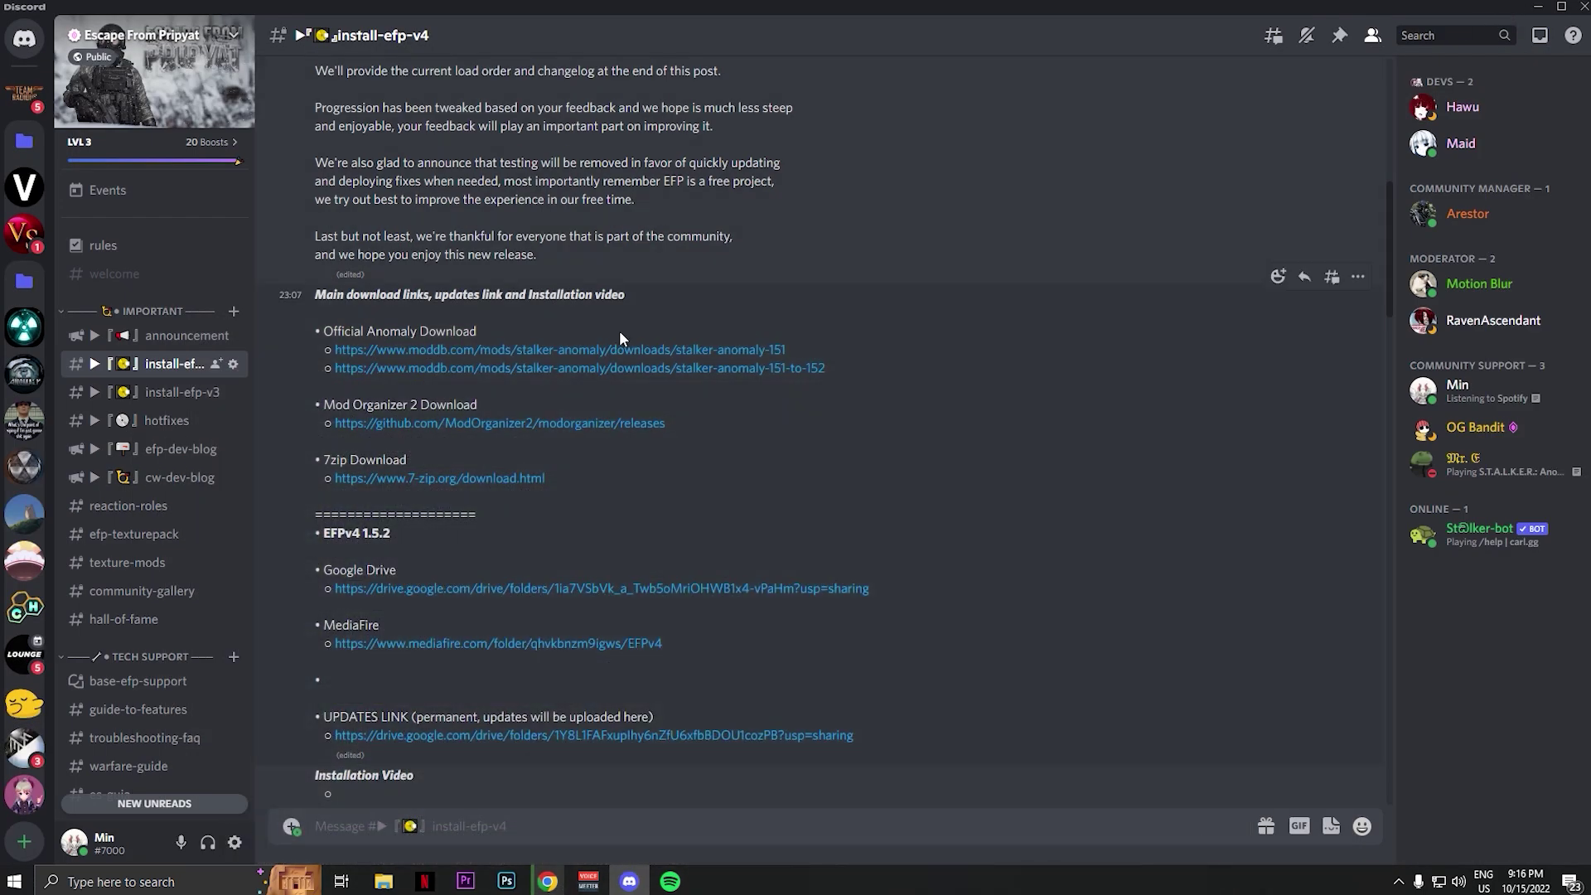
Step: Download EFOv4_Anomaly.7z and EFPv4_MO2.7z together from the linked EFPv4 Google Drive folder, and return to Discord
scroll(432, 376, down, 2)
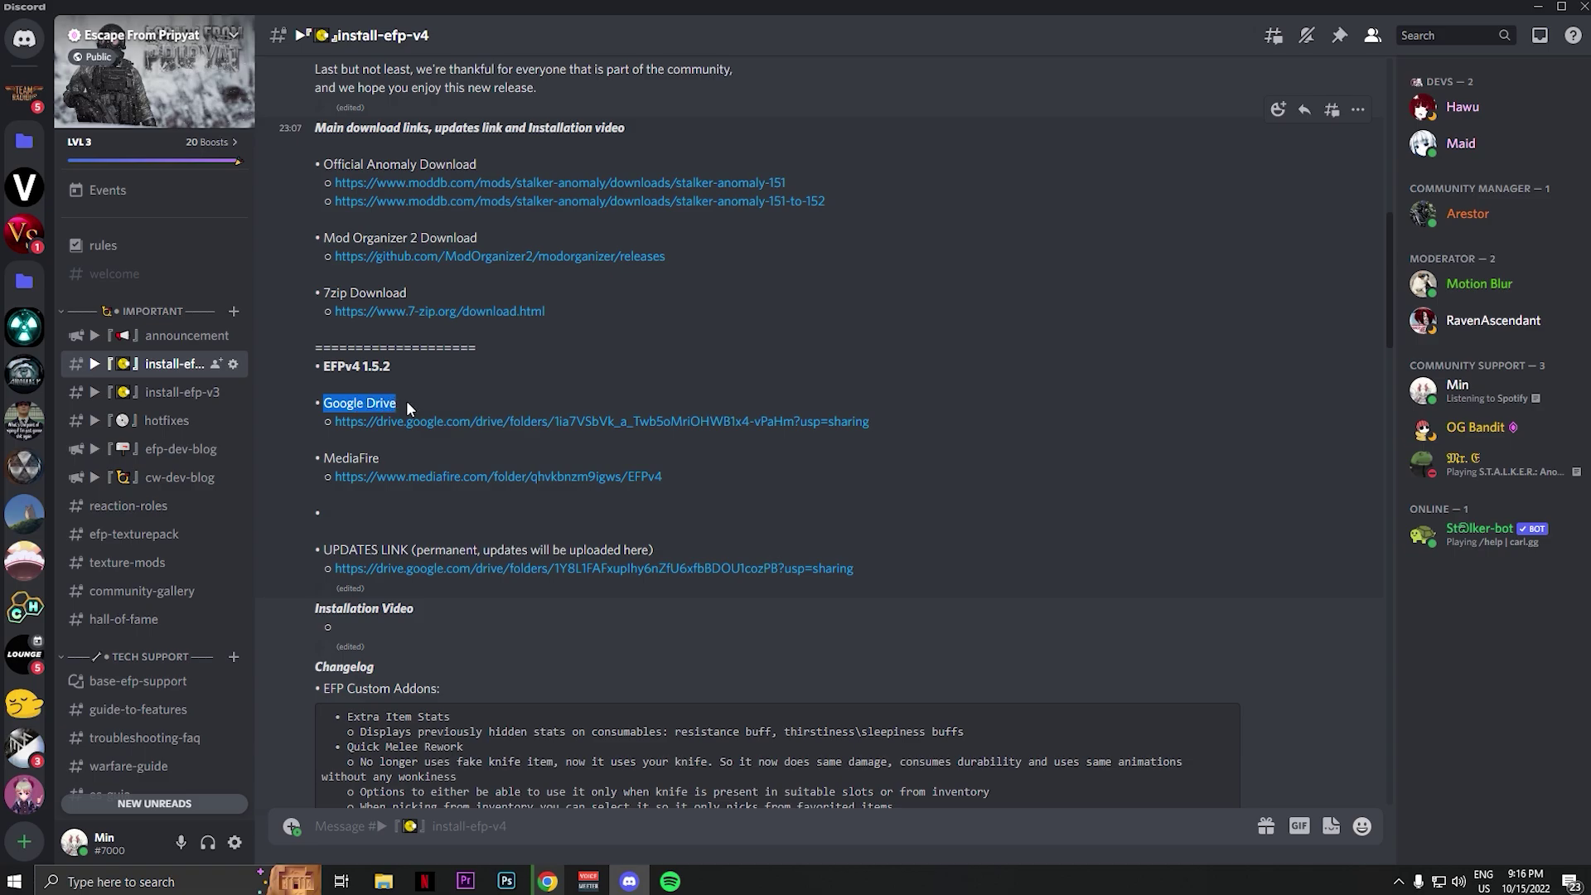
click(408, 421)
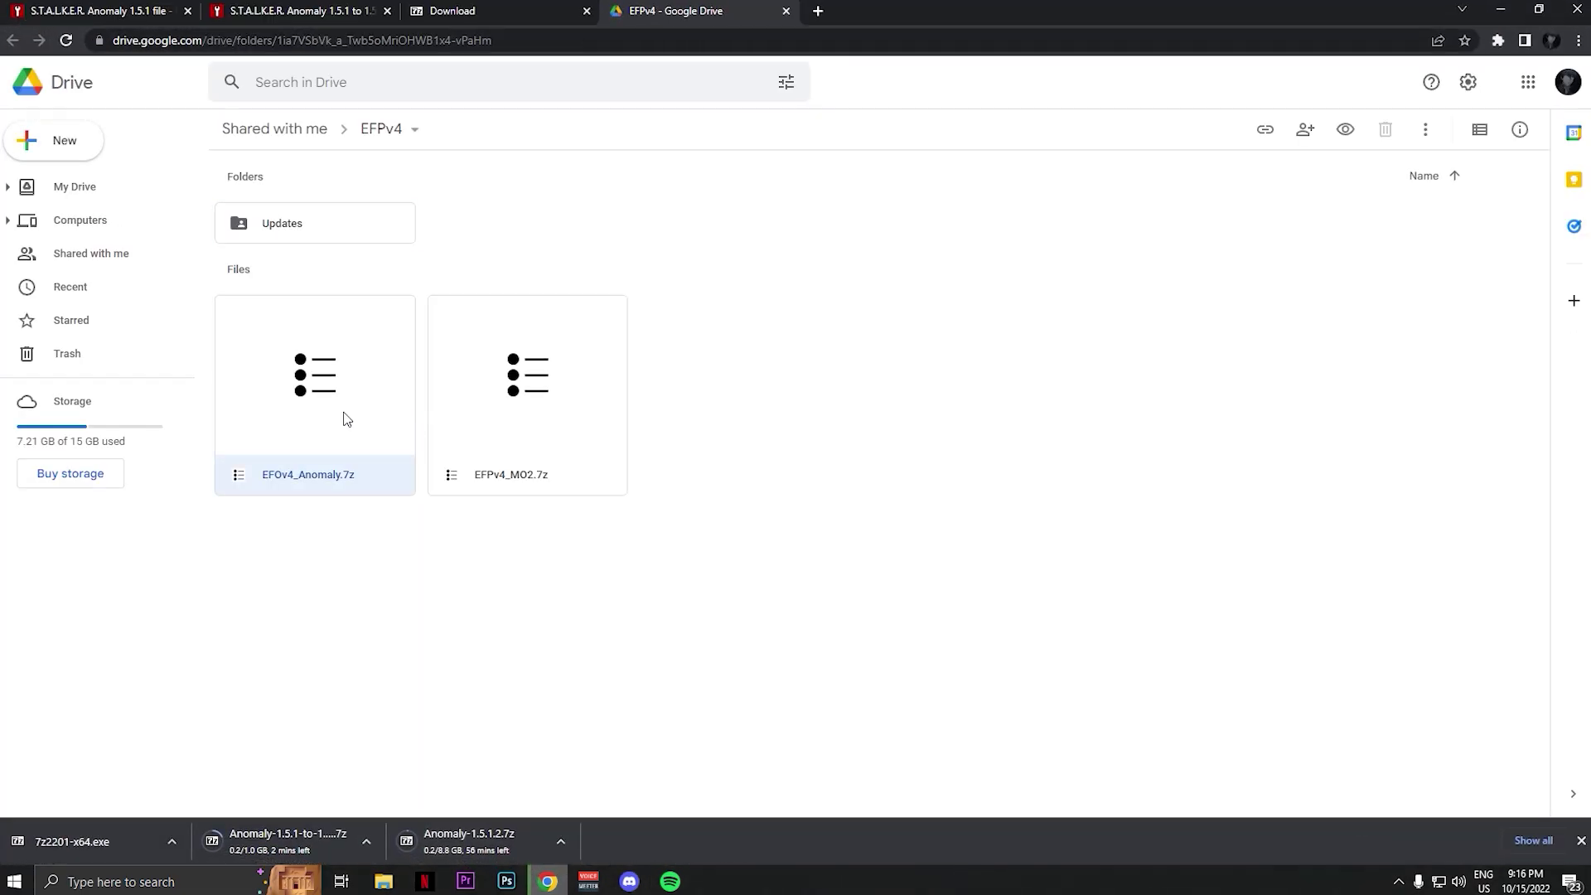
ctrl+click(510, 420)
right_click(338, 420)
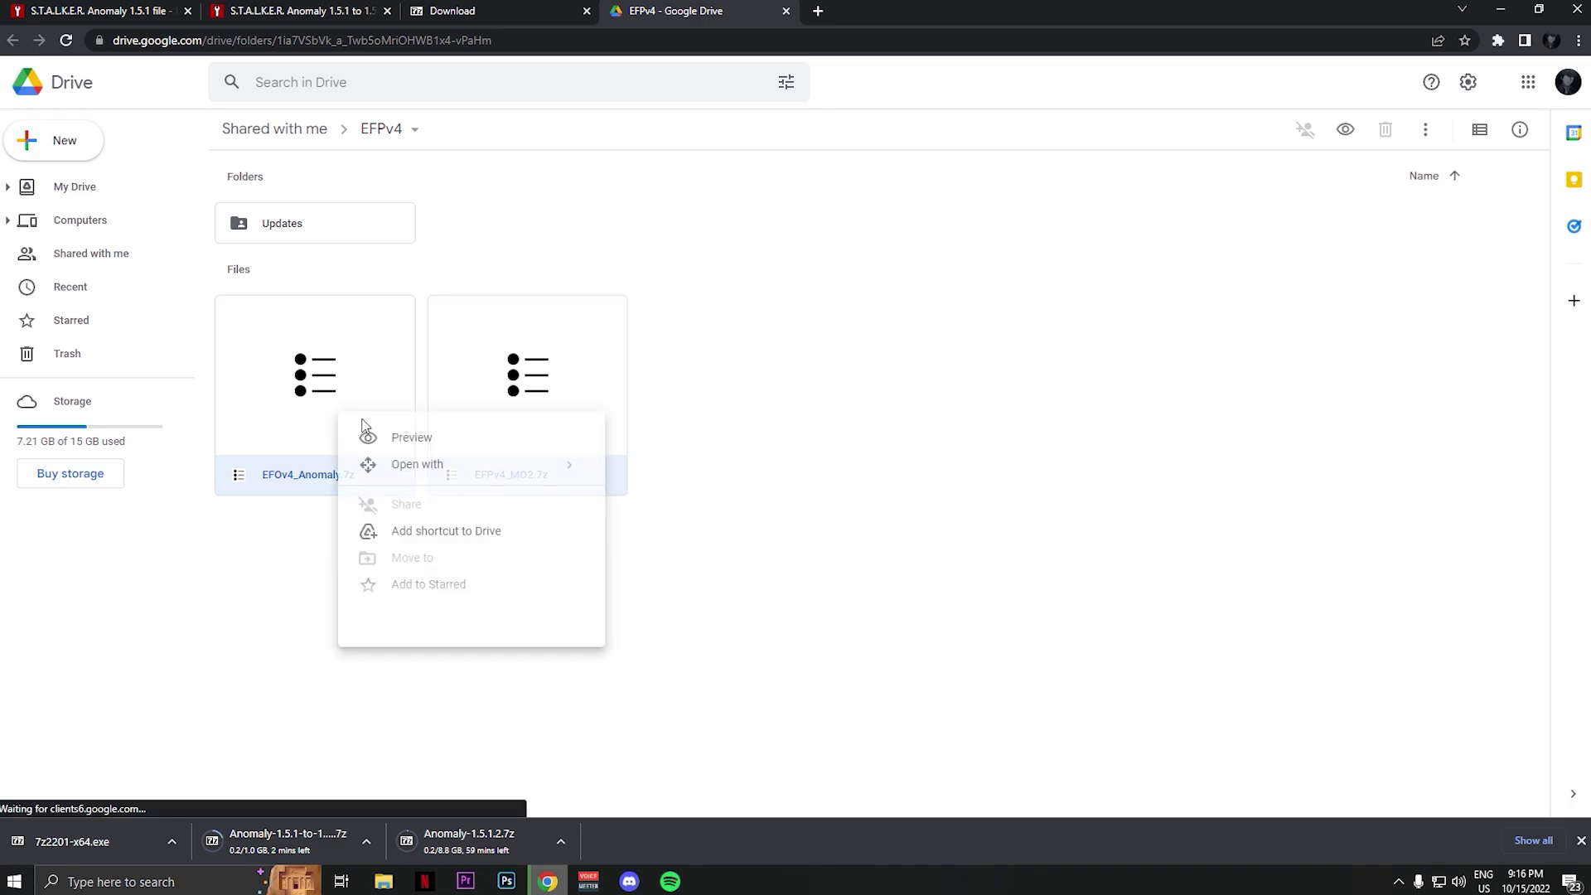
click(408, 656)
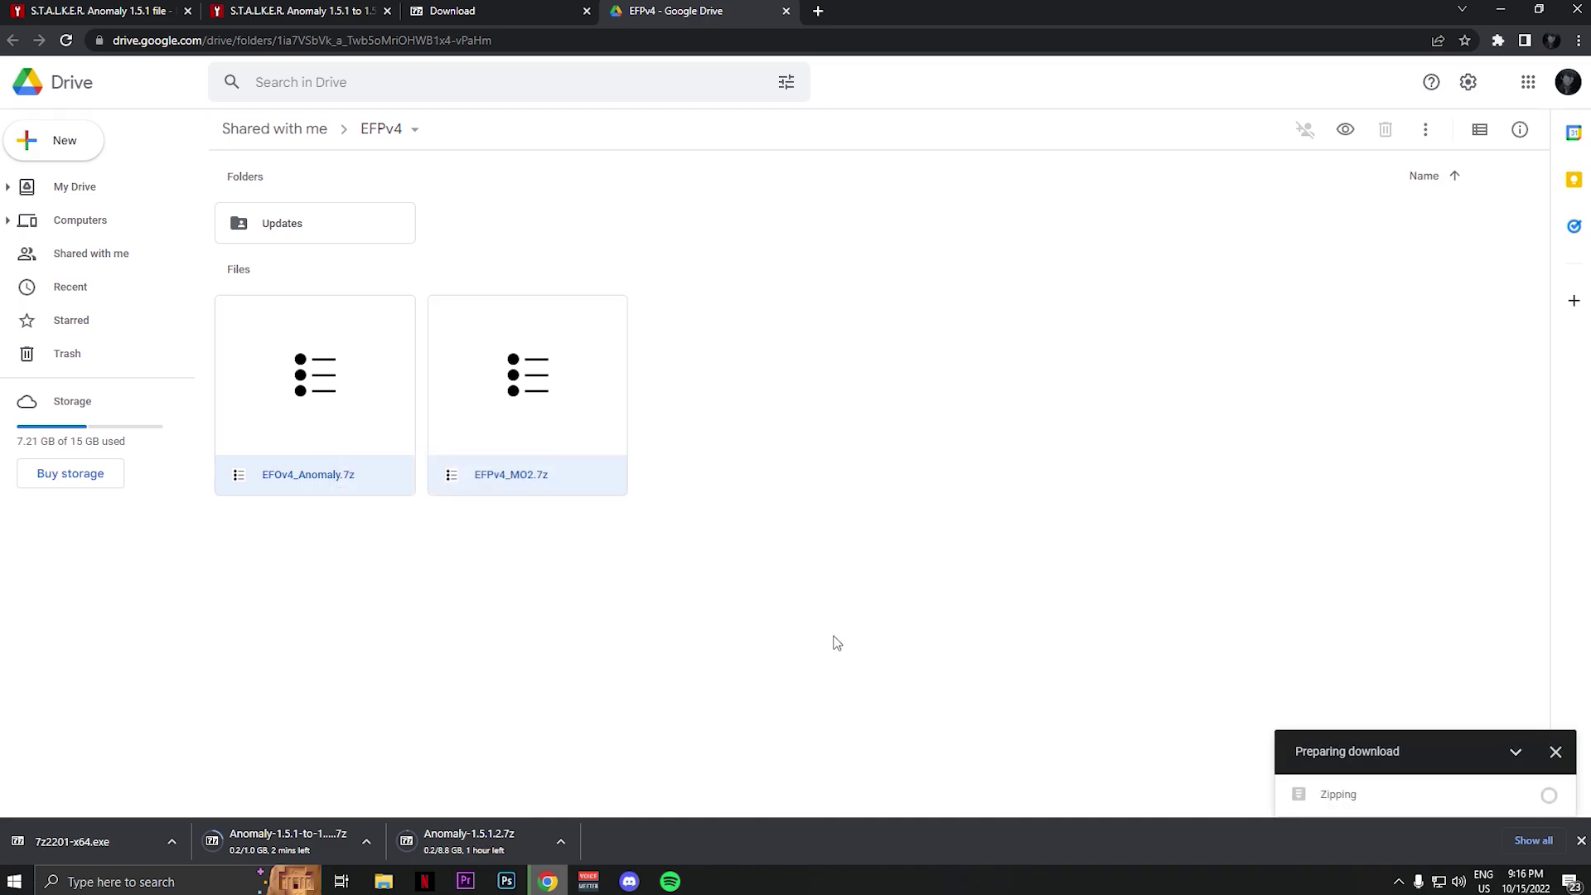
click(1499, 10)
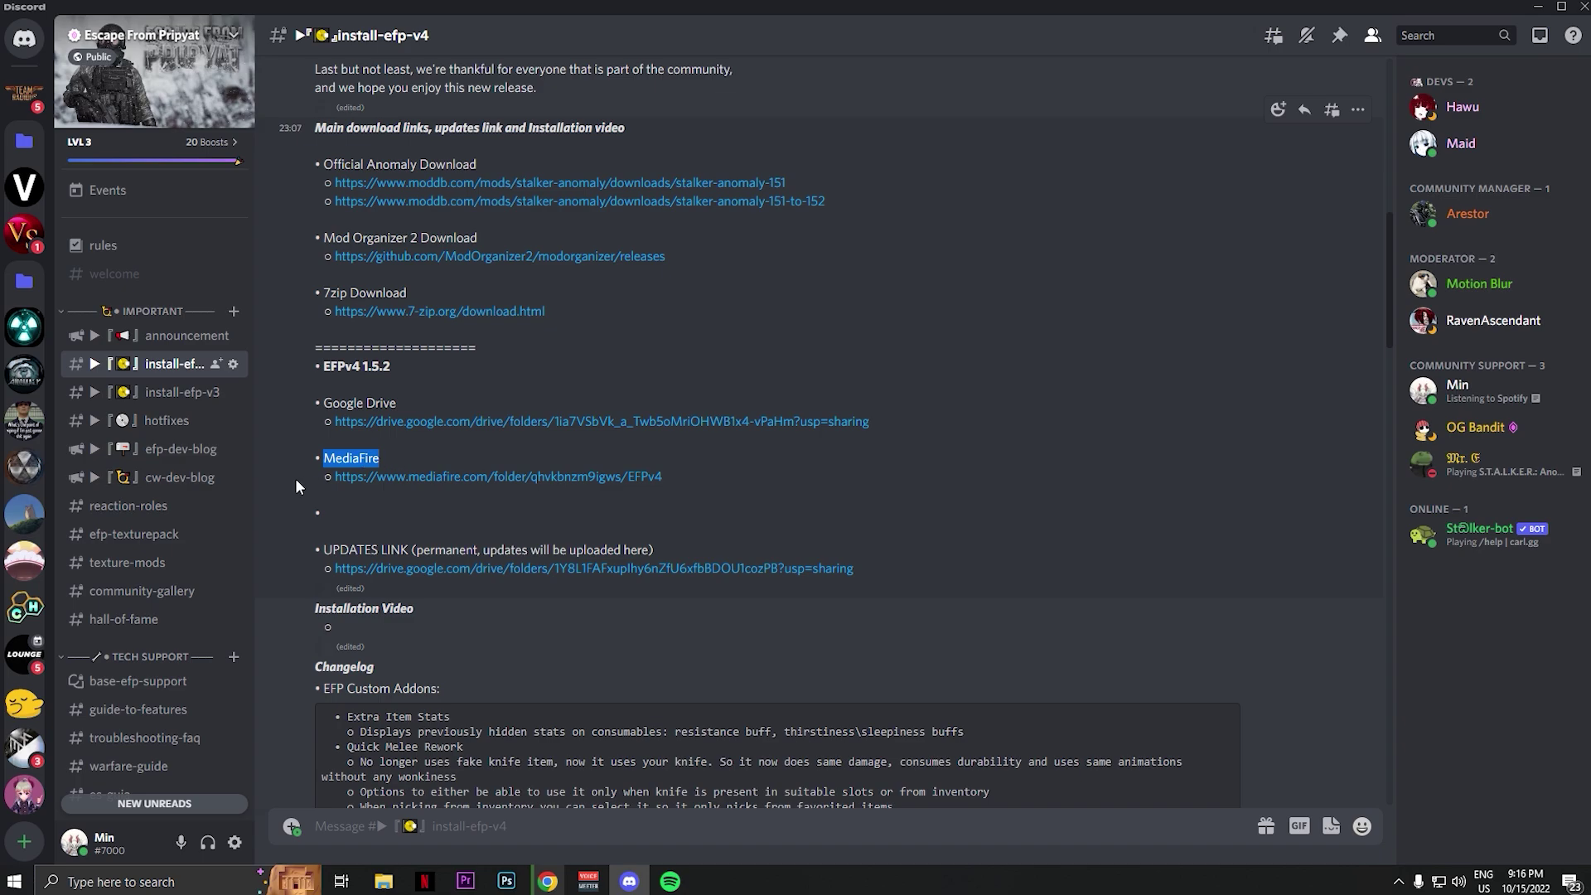
Step: Check the permanent updates folder on Google Drive through the UPDATES LINK, and return to Discord
scroll(282, 545, down, 1)
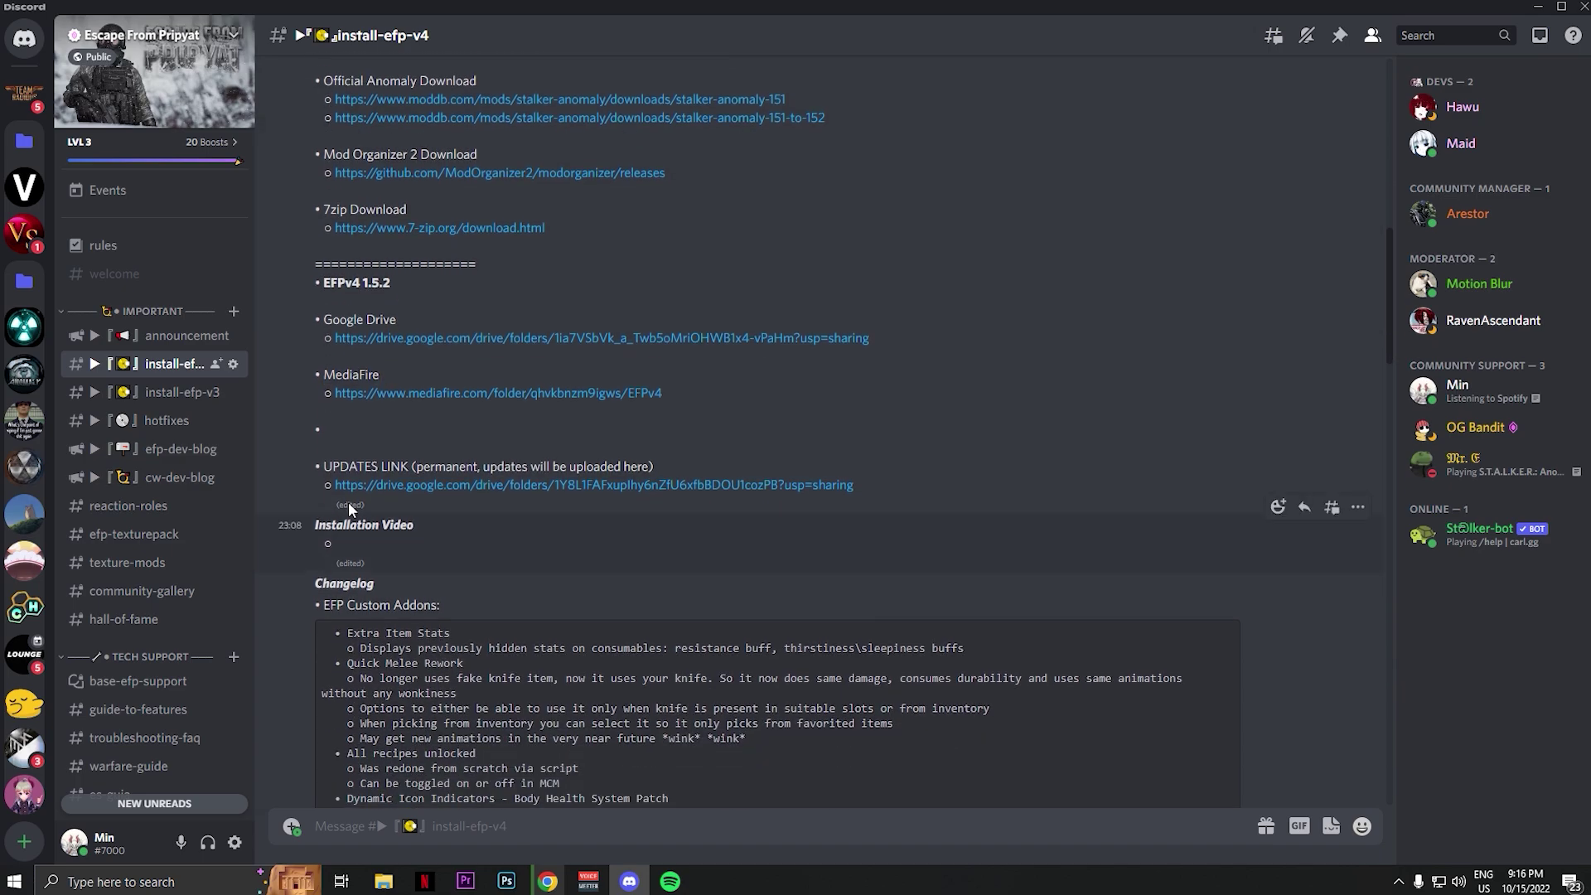
drag(322, 466, 684, 460)
click(684, 465)
click(530, 485)
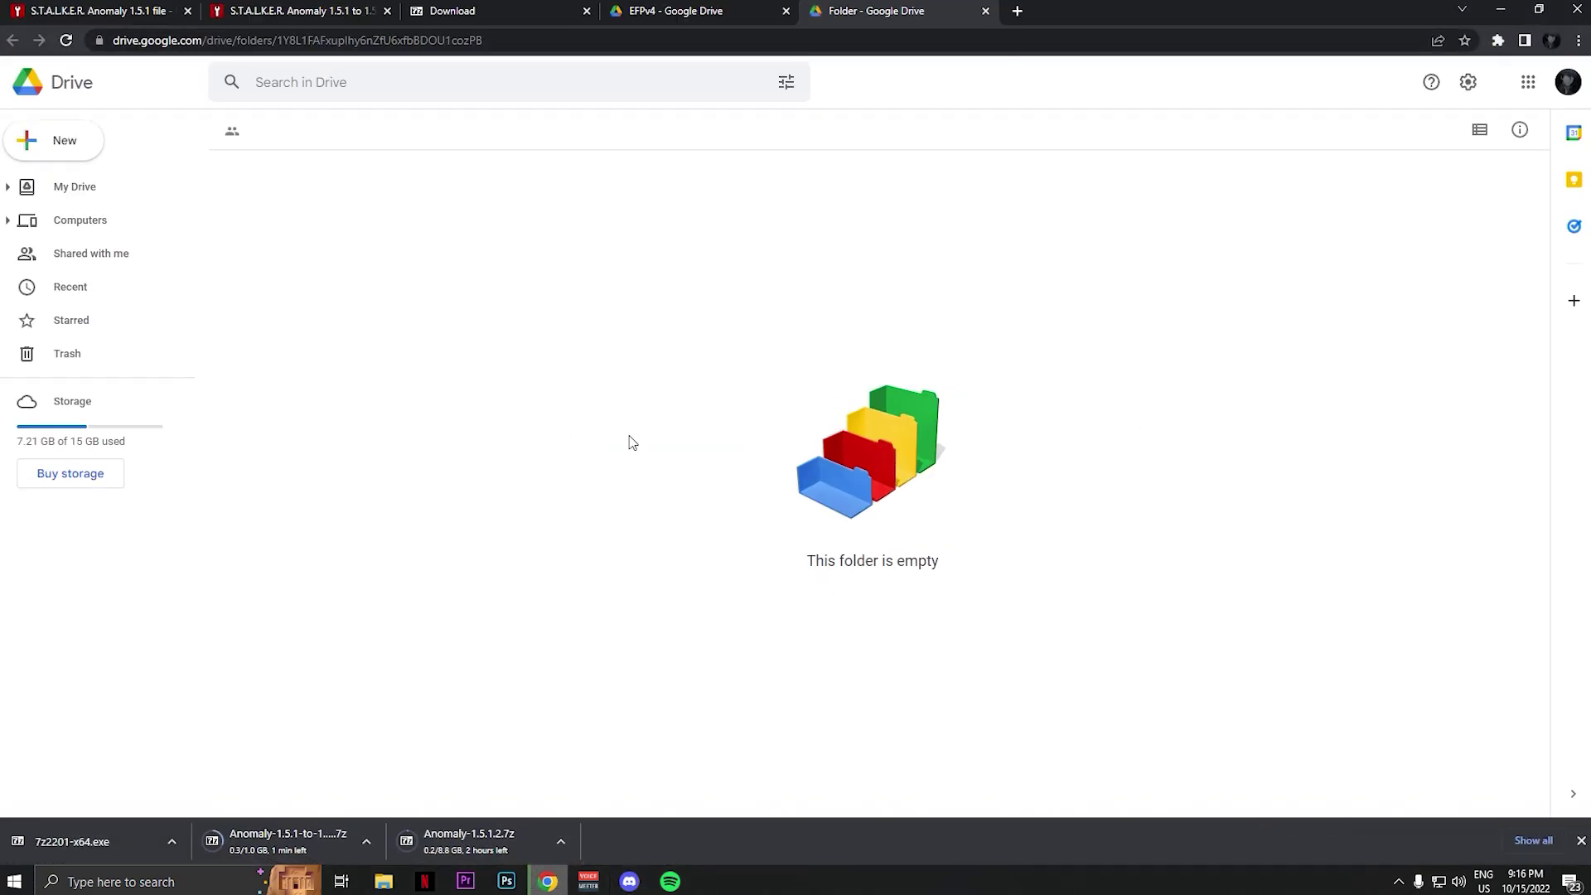
click(1505, 9)
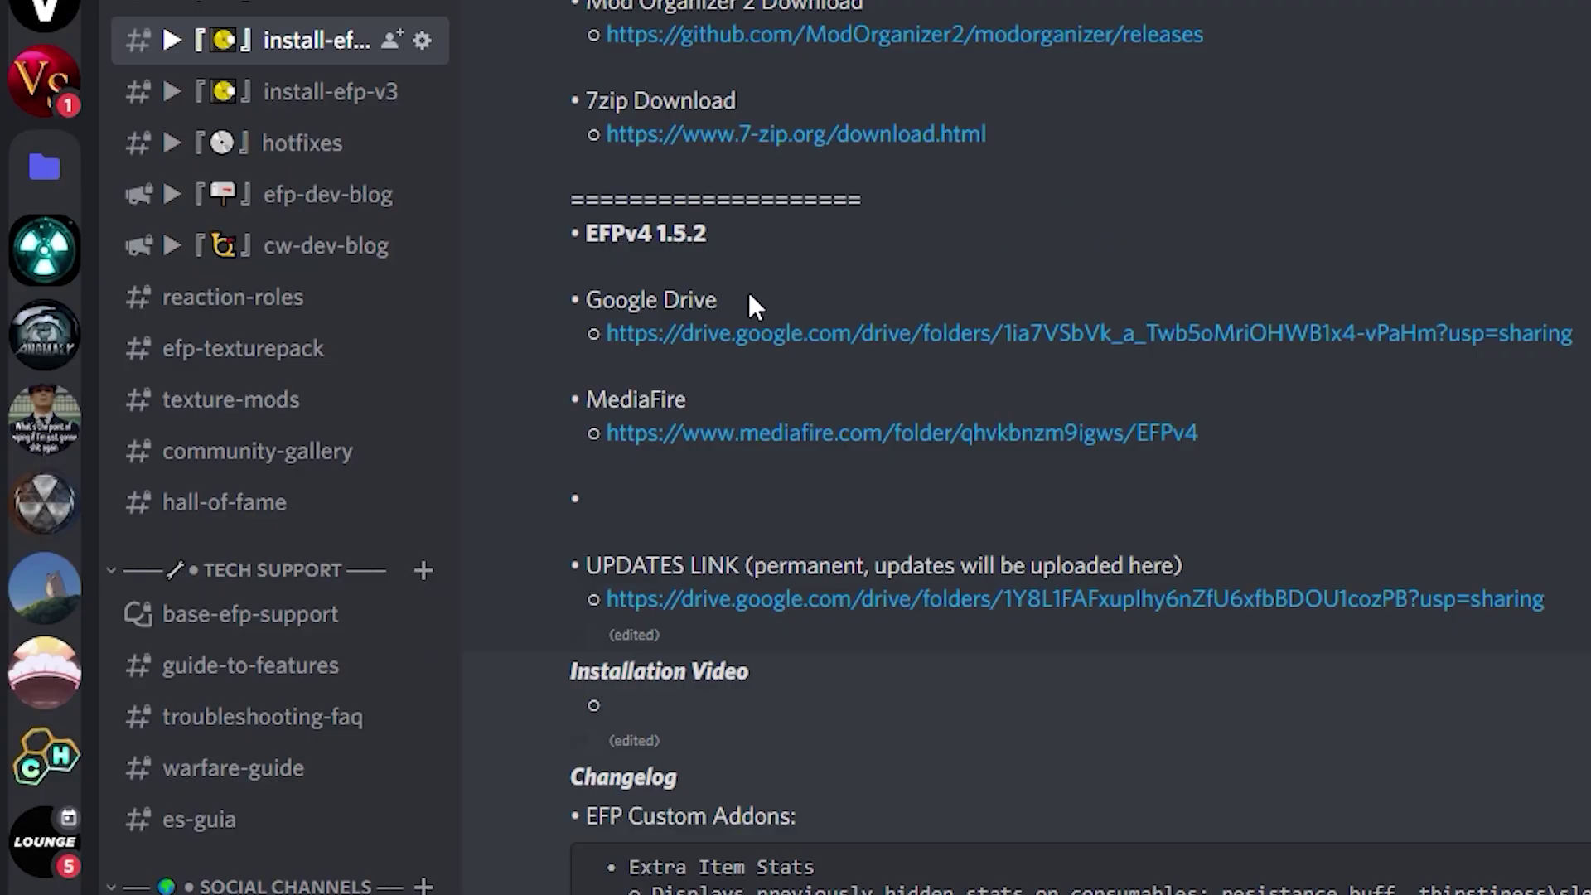
Step: Open the reaction-roles channel and use the reaction on the Updates notifications role message
click(234, 317)
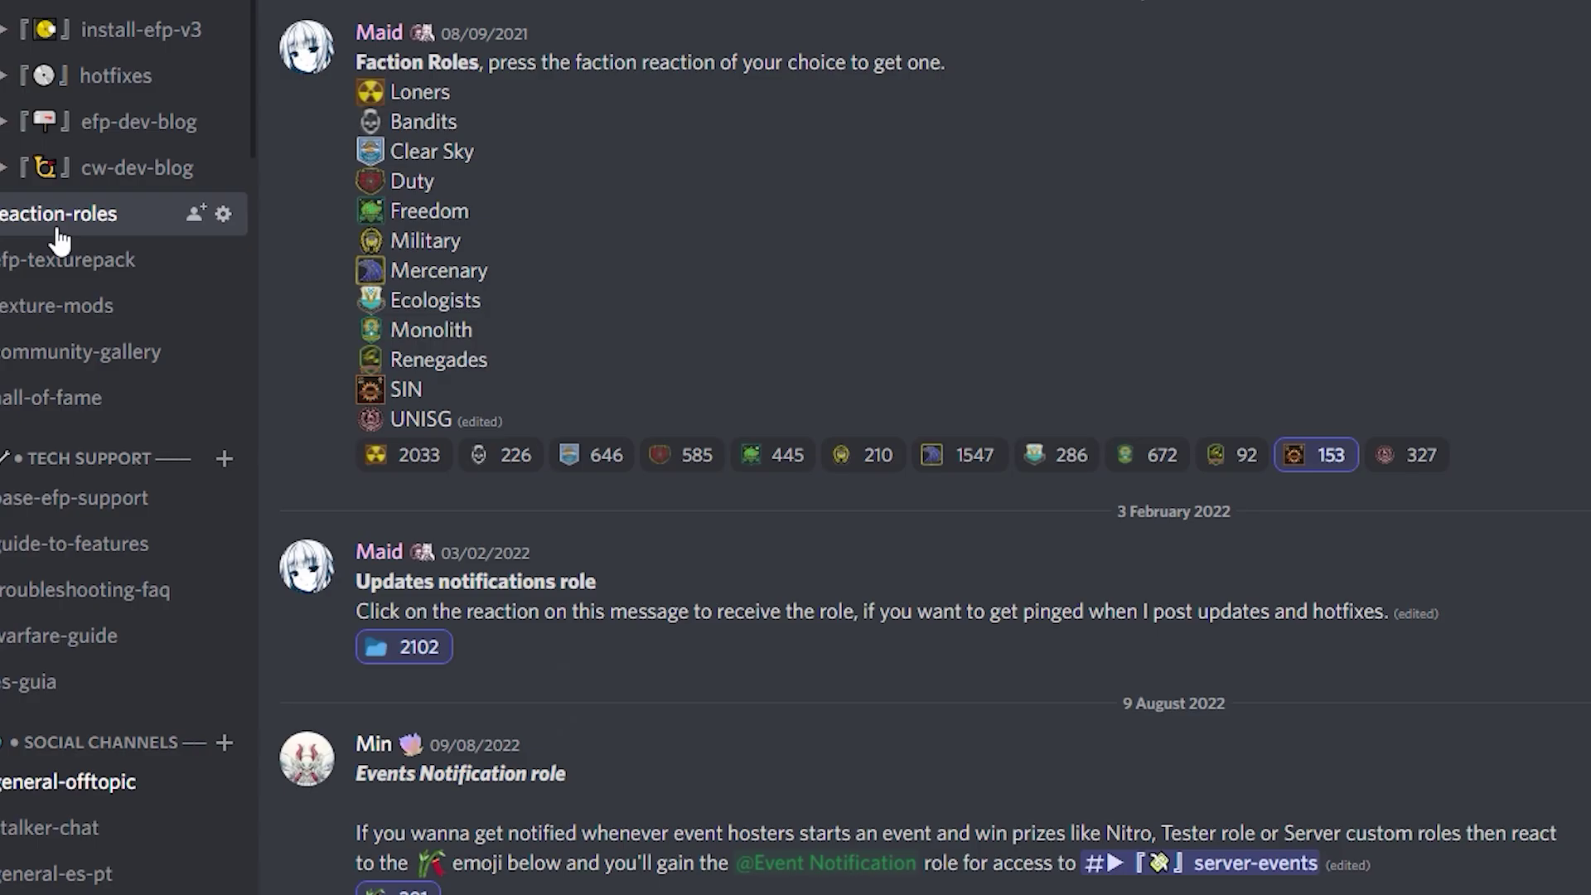
click(398, 663)
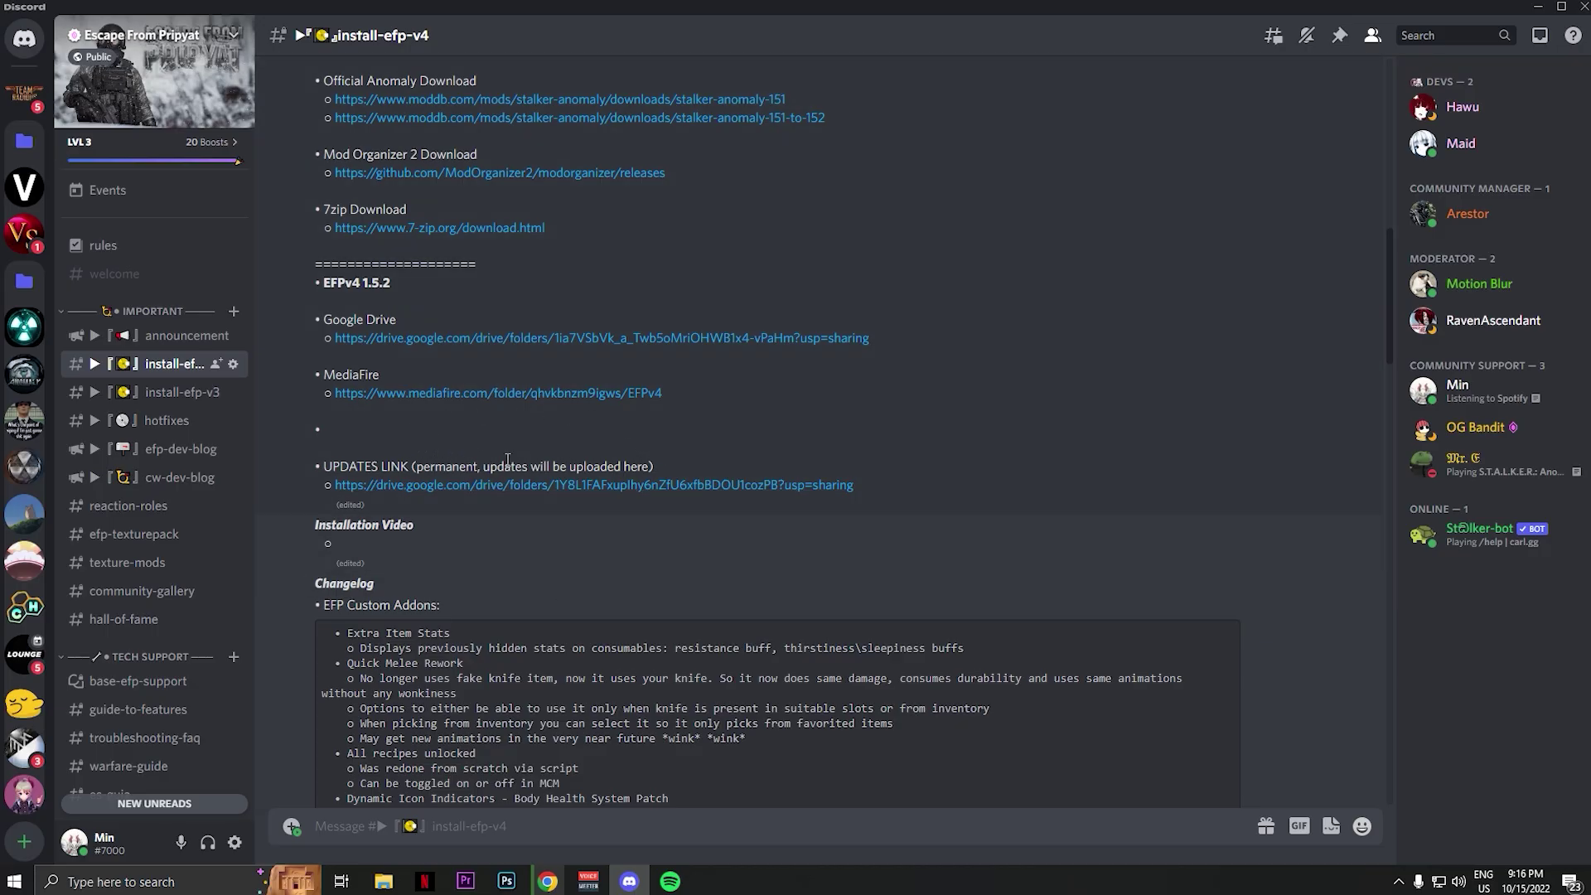
Step: Review the changelog further down the install-efp-v4 channel
scroll(507, 460, down, 4)
drag(337, 302, 725, 563)
click(725, 563)
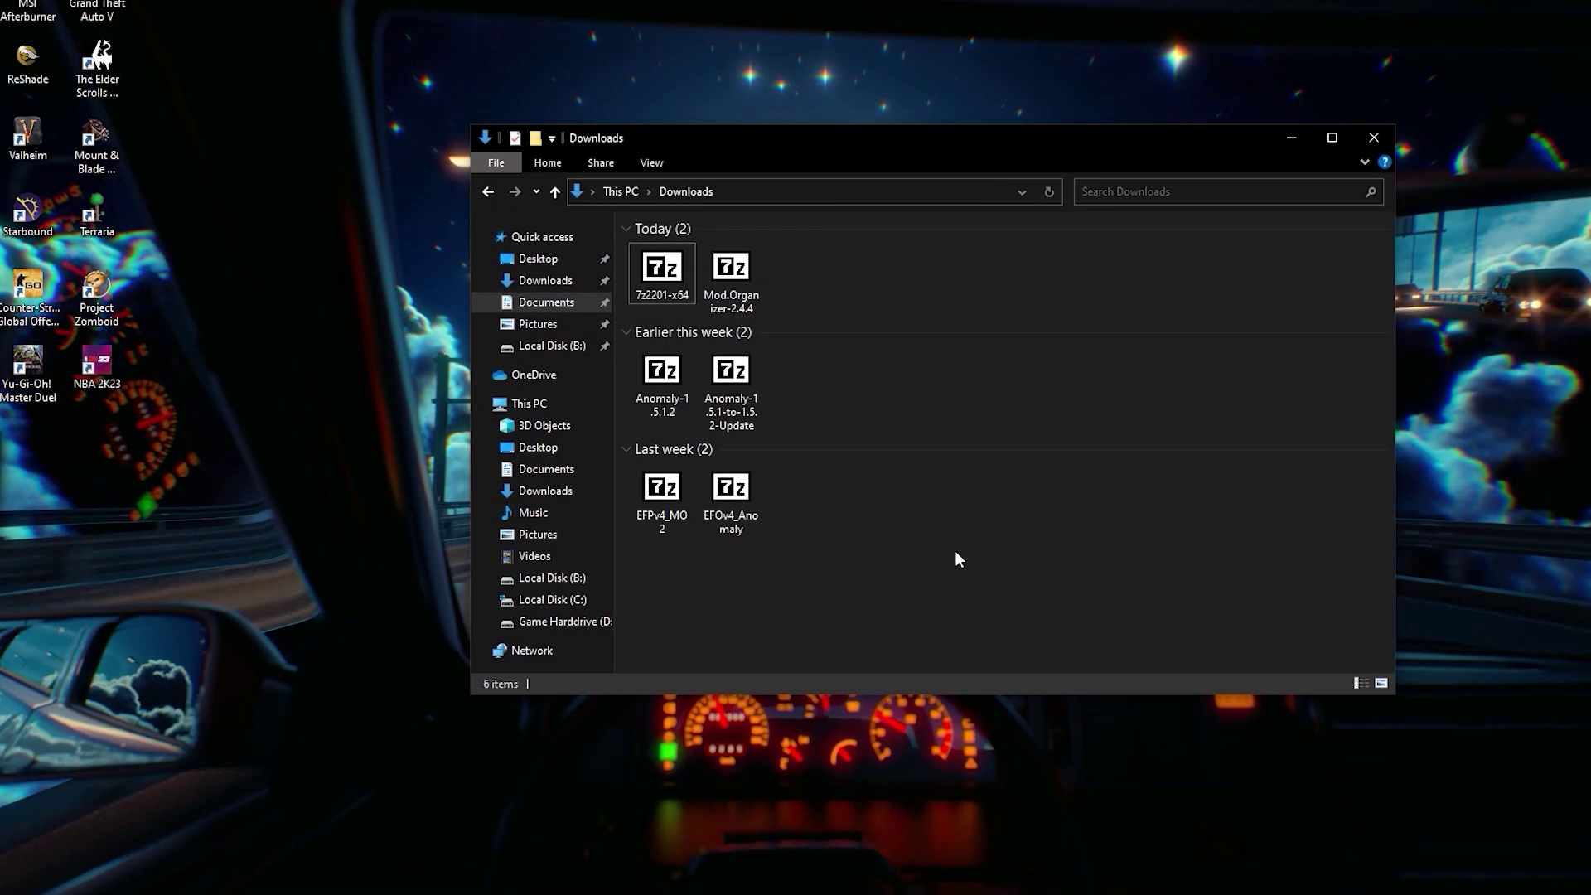
Step: From the Downloads window in File Explorer, open Local Disk (B:) in a separate window and place both windows side by side
drag(838, 599, 629, 241)
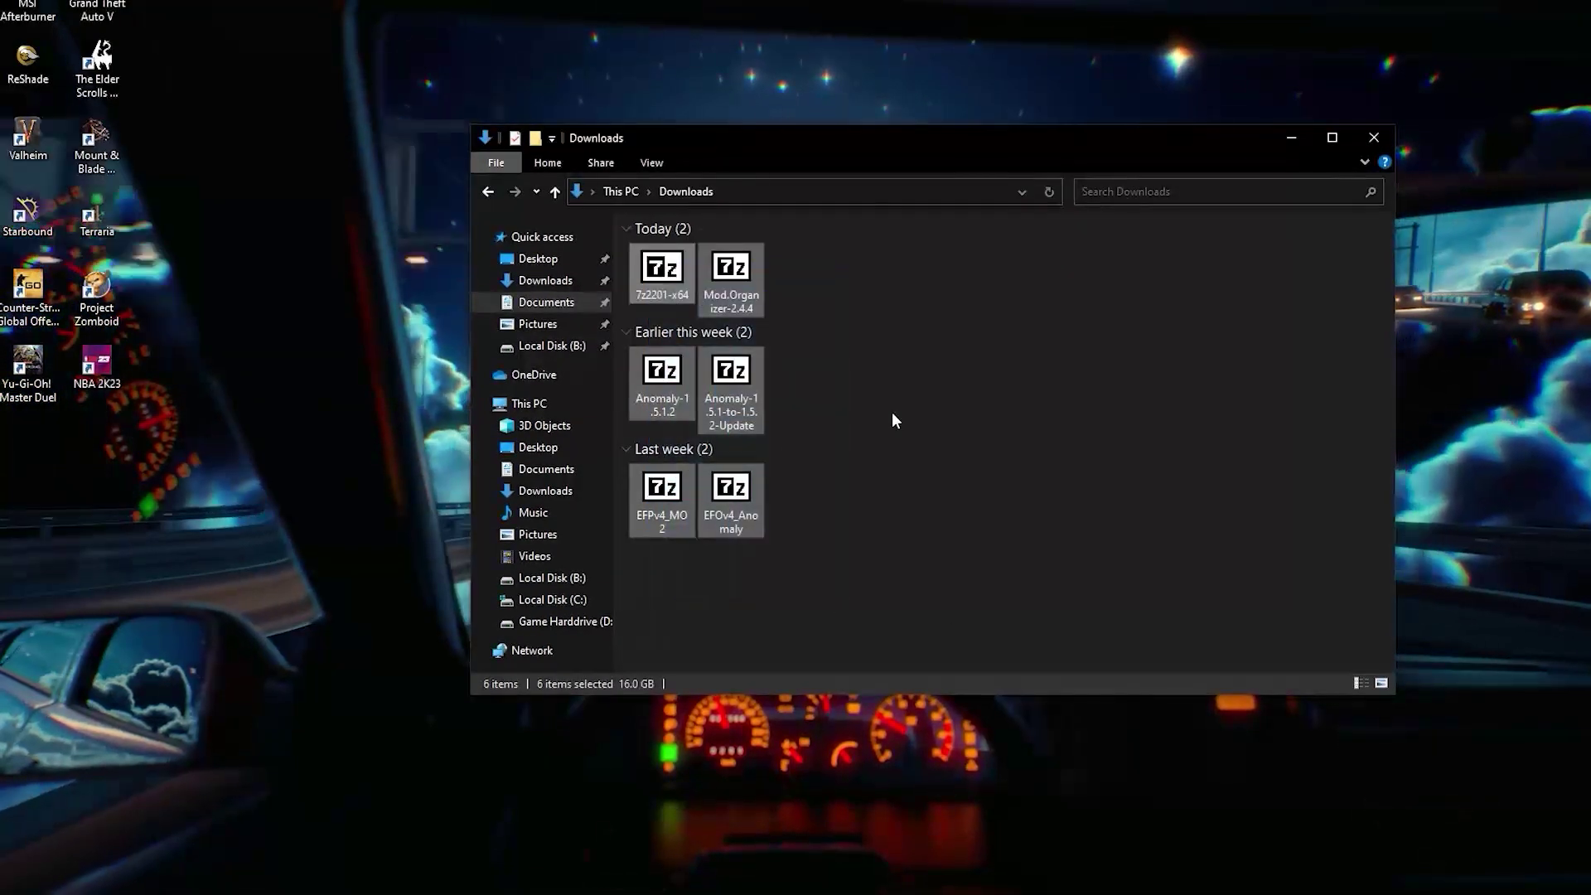
click(892, 414)
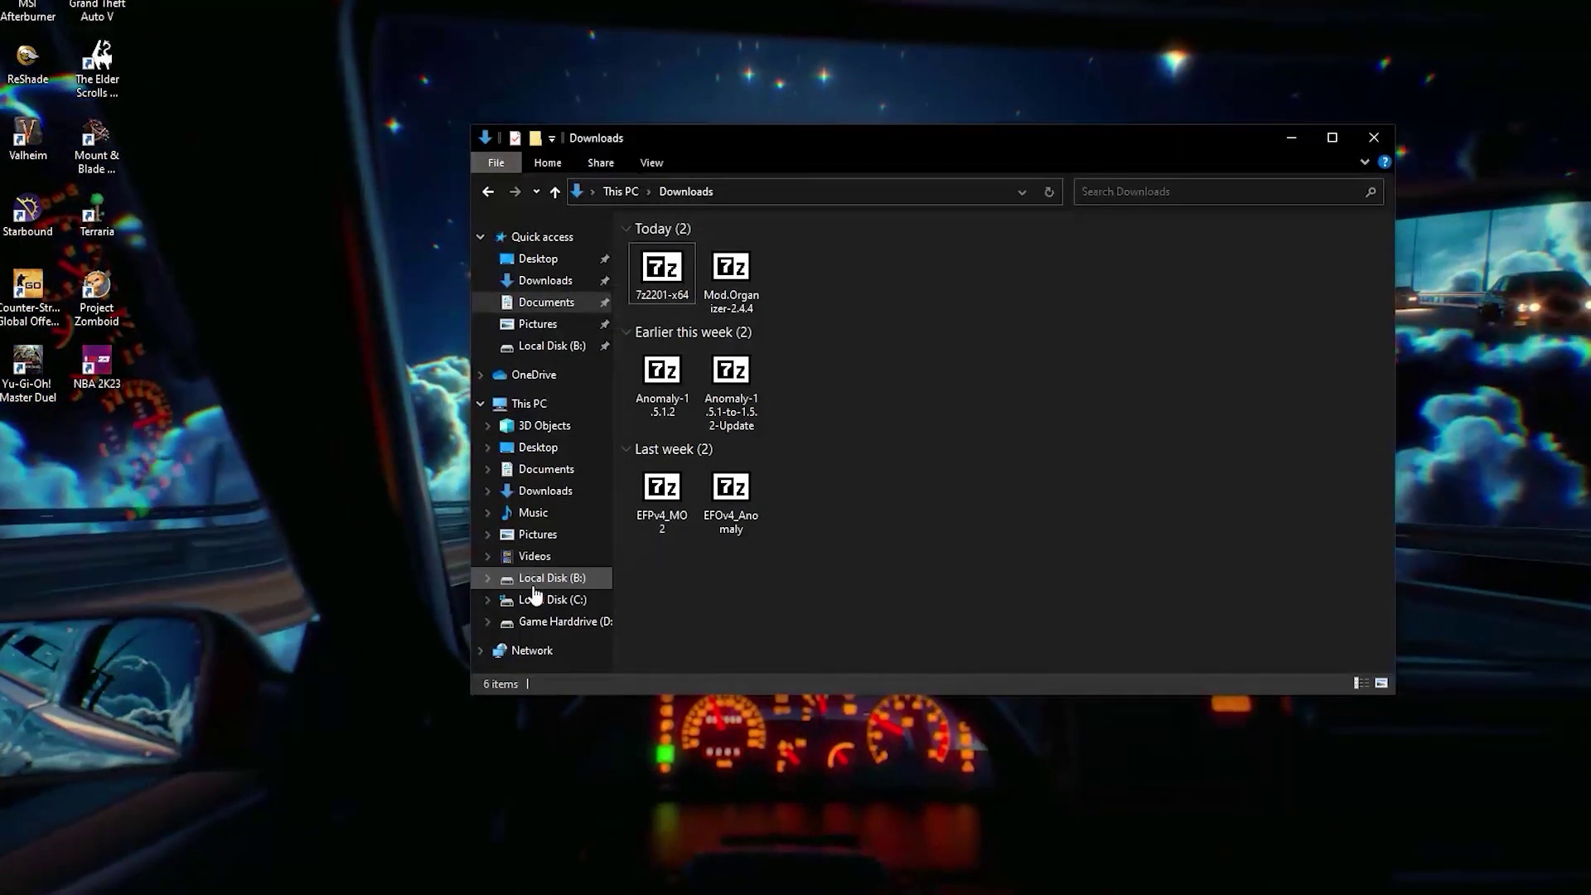
click(529, 402)
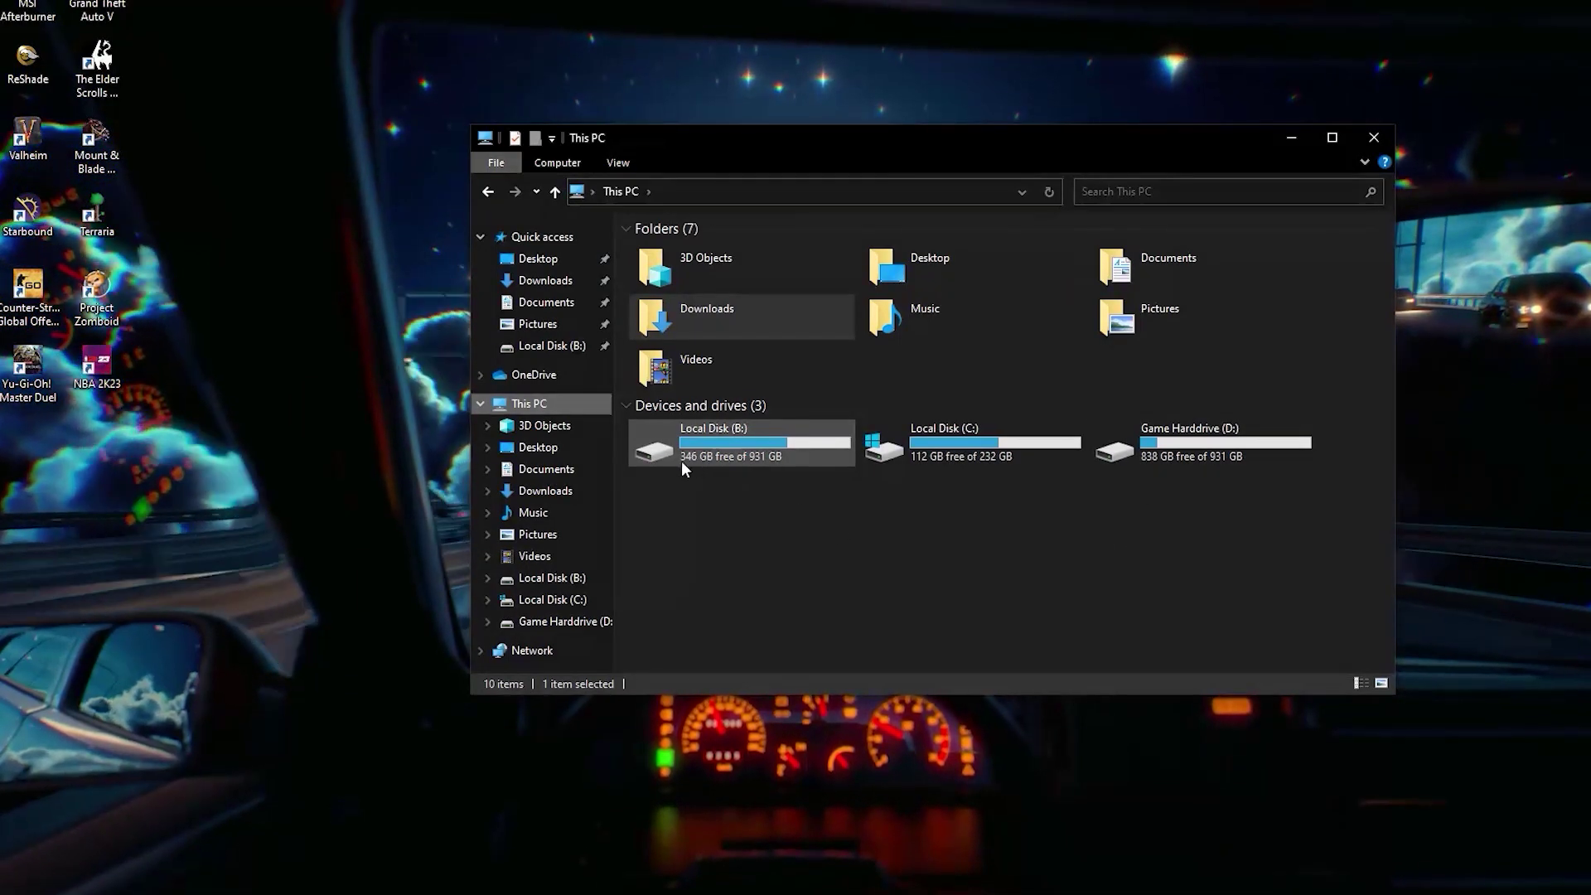
right_click(709, 432)
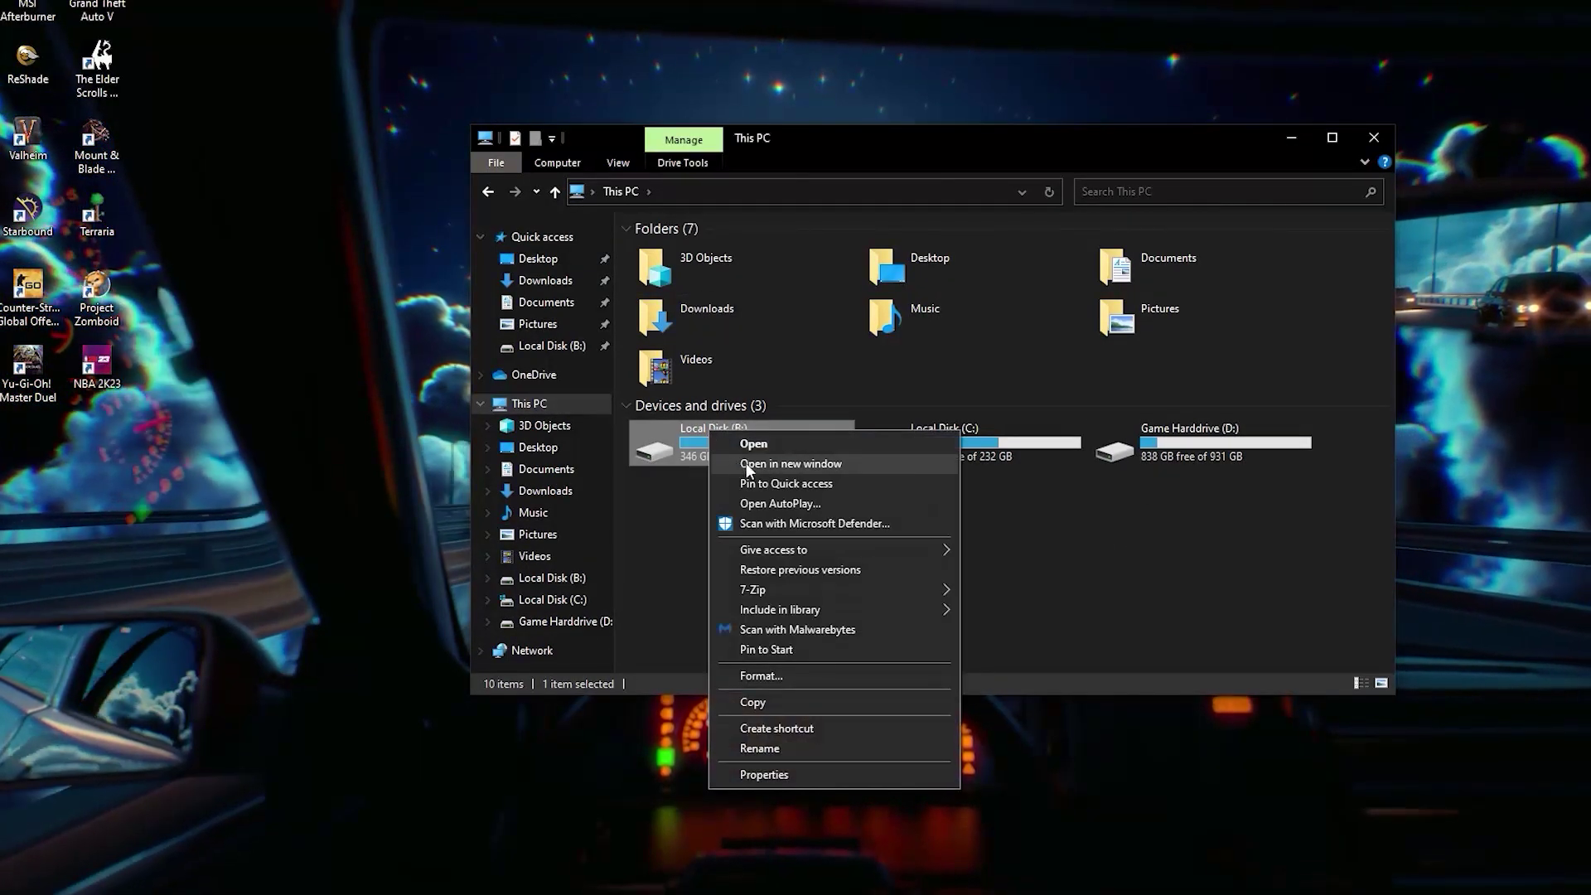
click(749, 464)
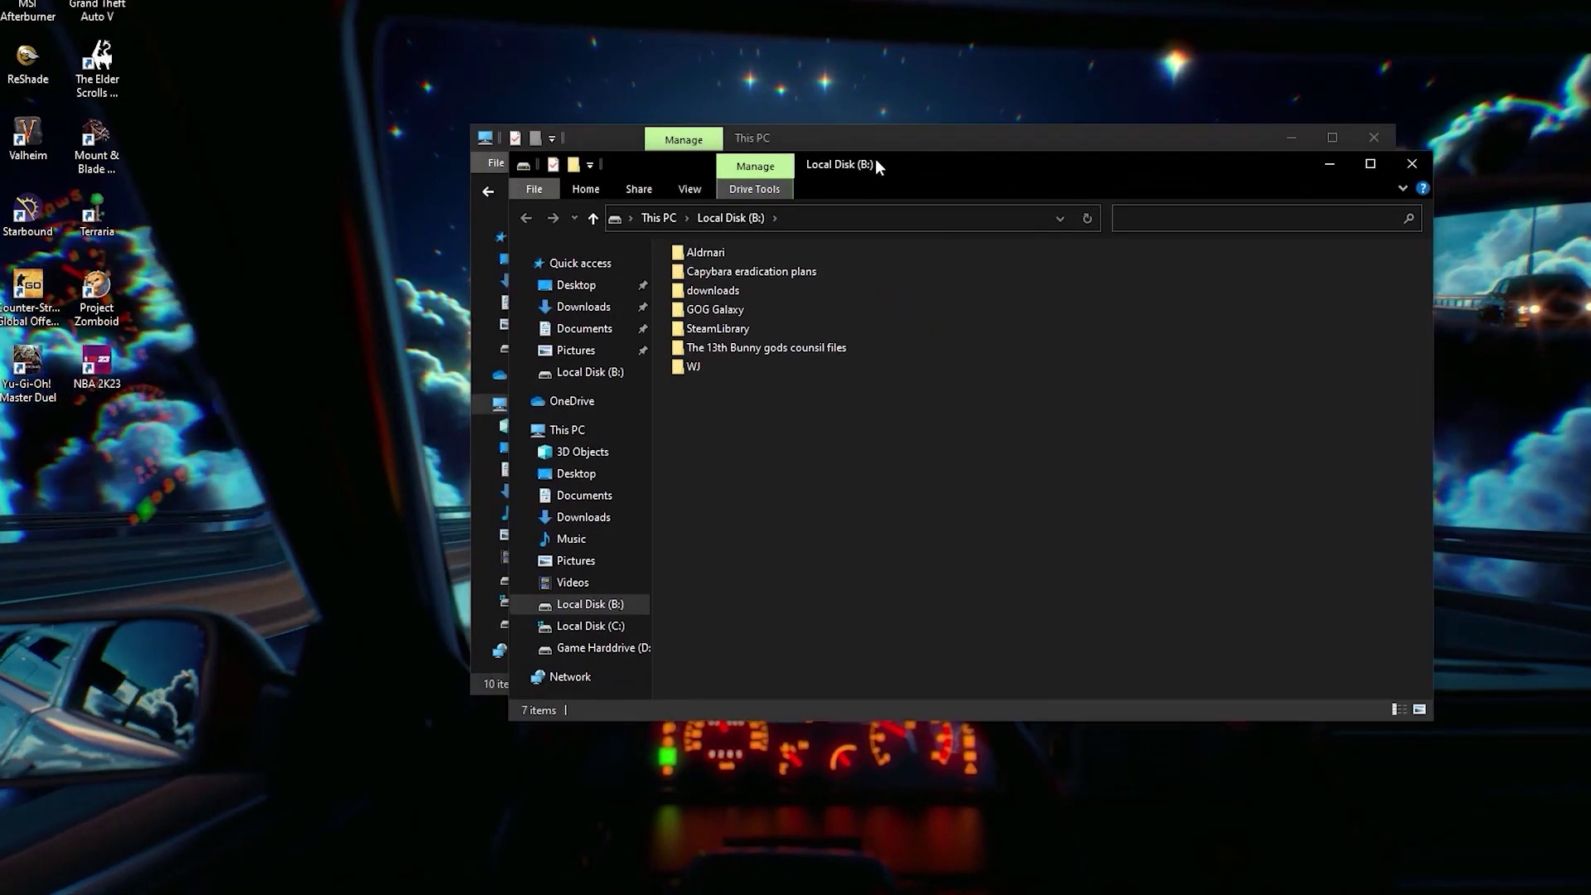
drag(875, 163, 358, 141)
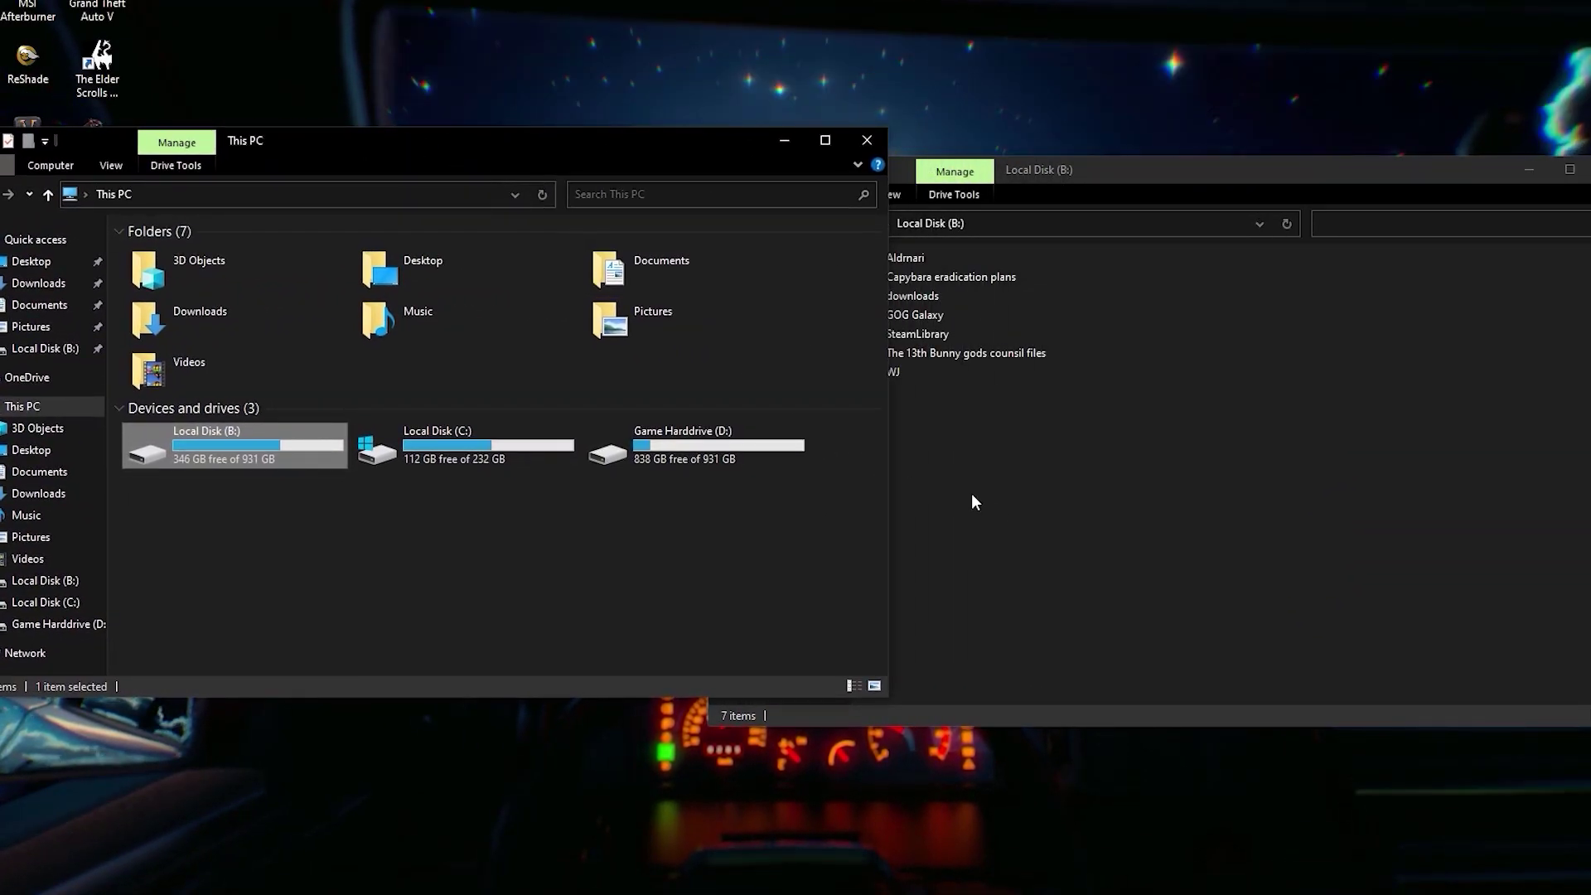
Step: Show the Downloads folder in one Explorer window and create a folder named EFP on Local Disk (B:) in the other
click(974, 501)
click(48, 288)
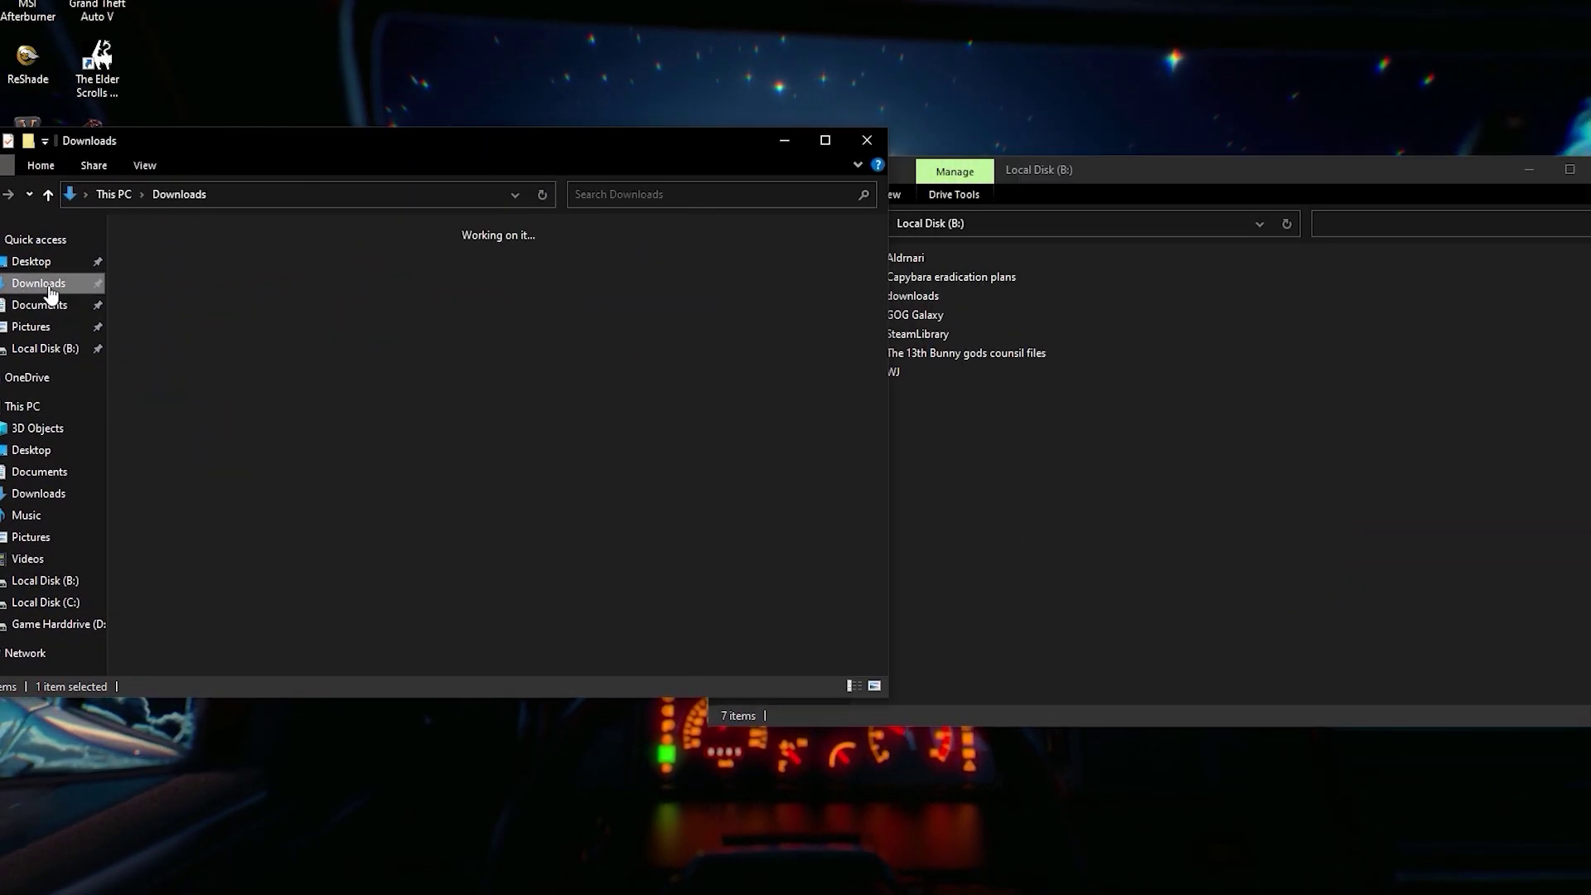
click(912, 472)
right_click(909, 450)
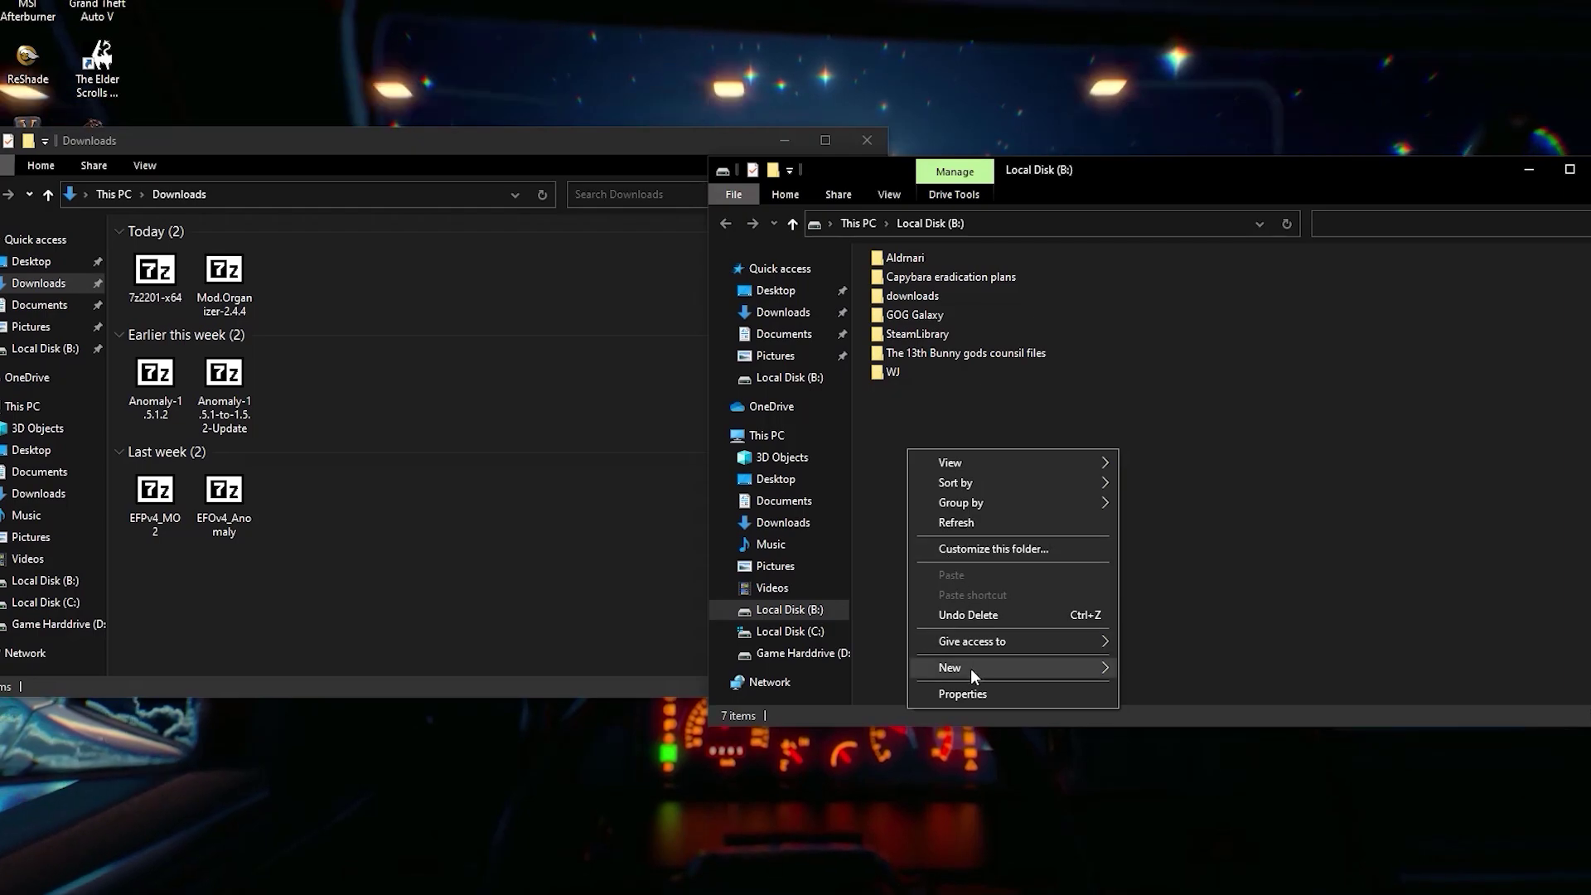
mouse_move(971, 668)
click(1160, 670)
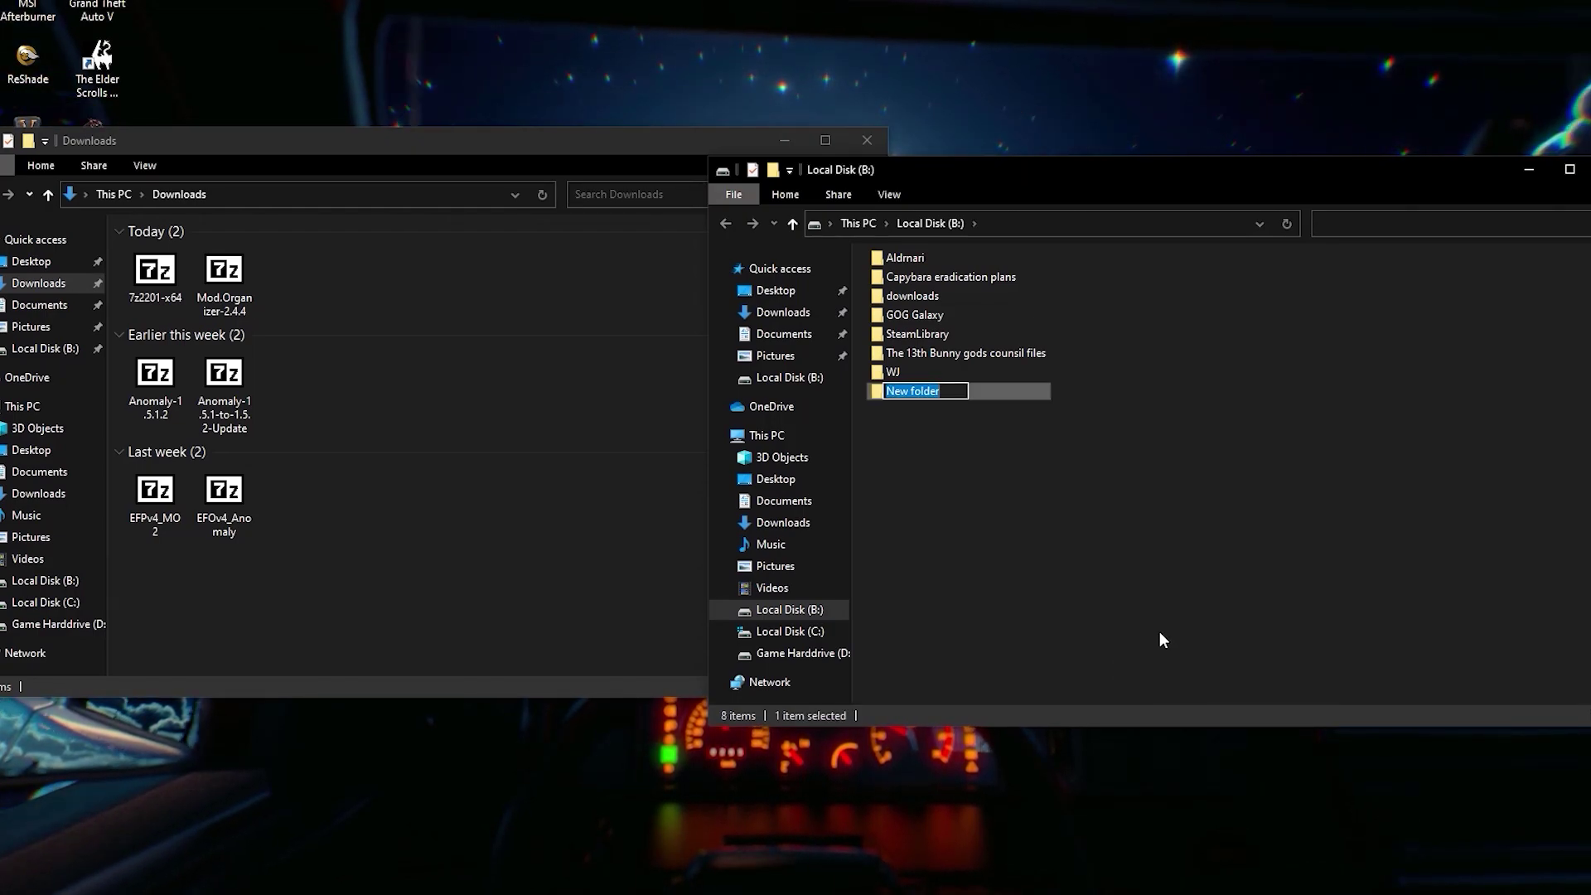
text(EFP)
key(Return)
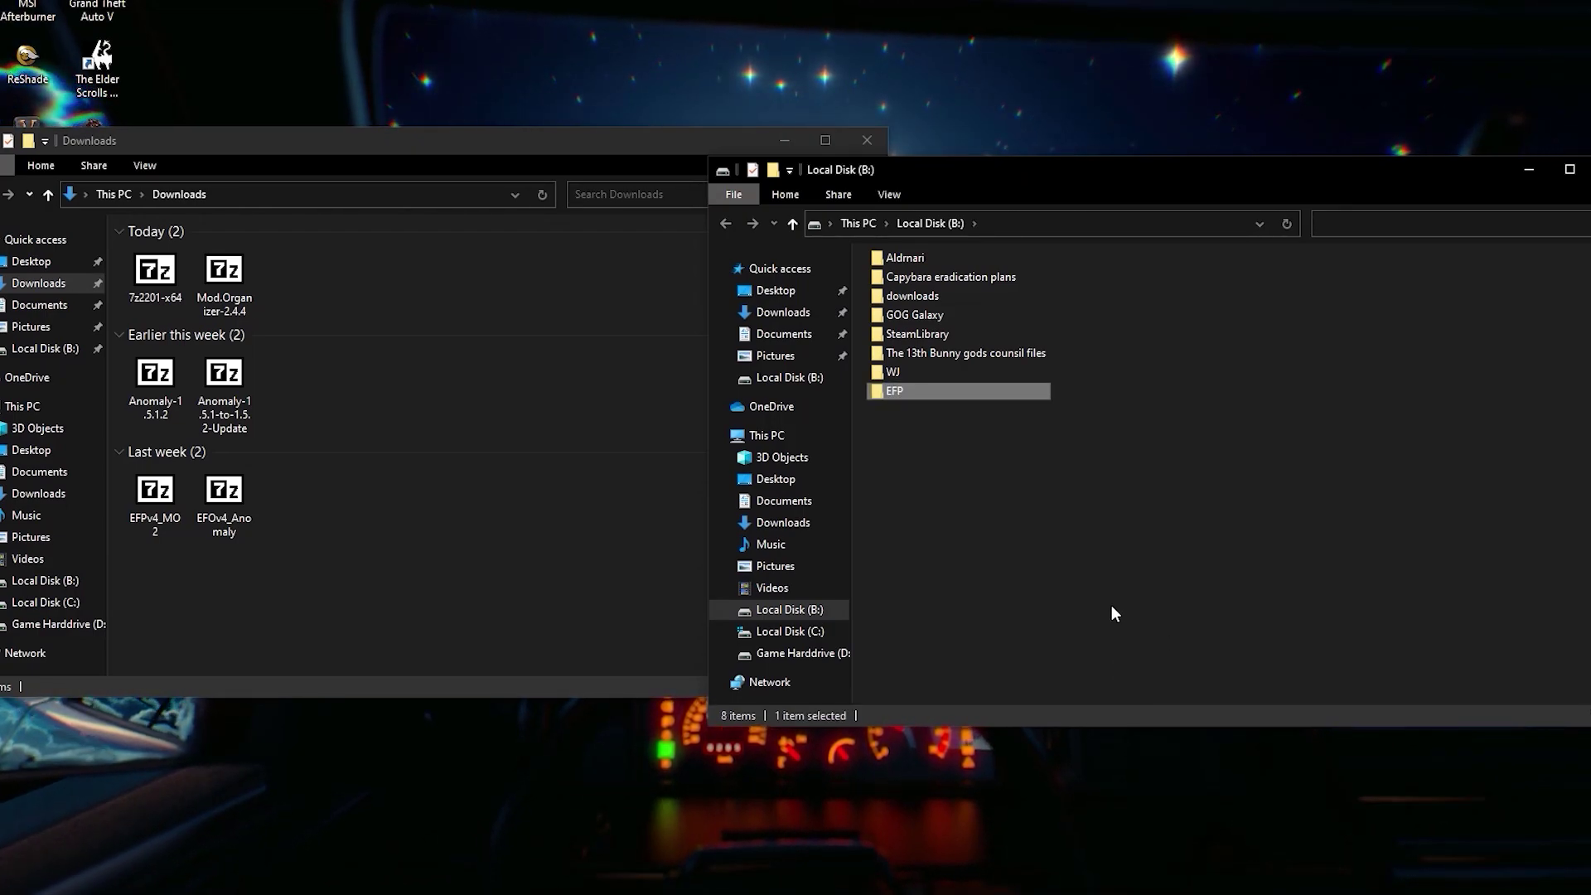
Step: Create a second folder named MO2 on Local Disk (B:)
right_click(930, 491)
mouse_move(972, 709)
click(1193, 703)
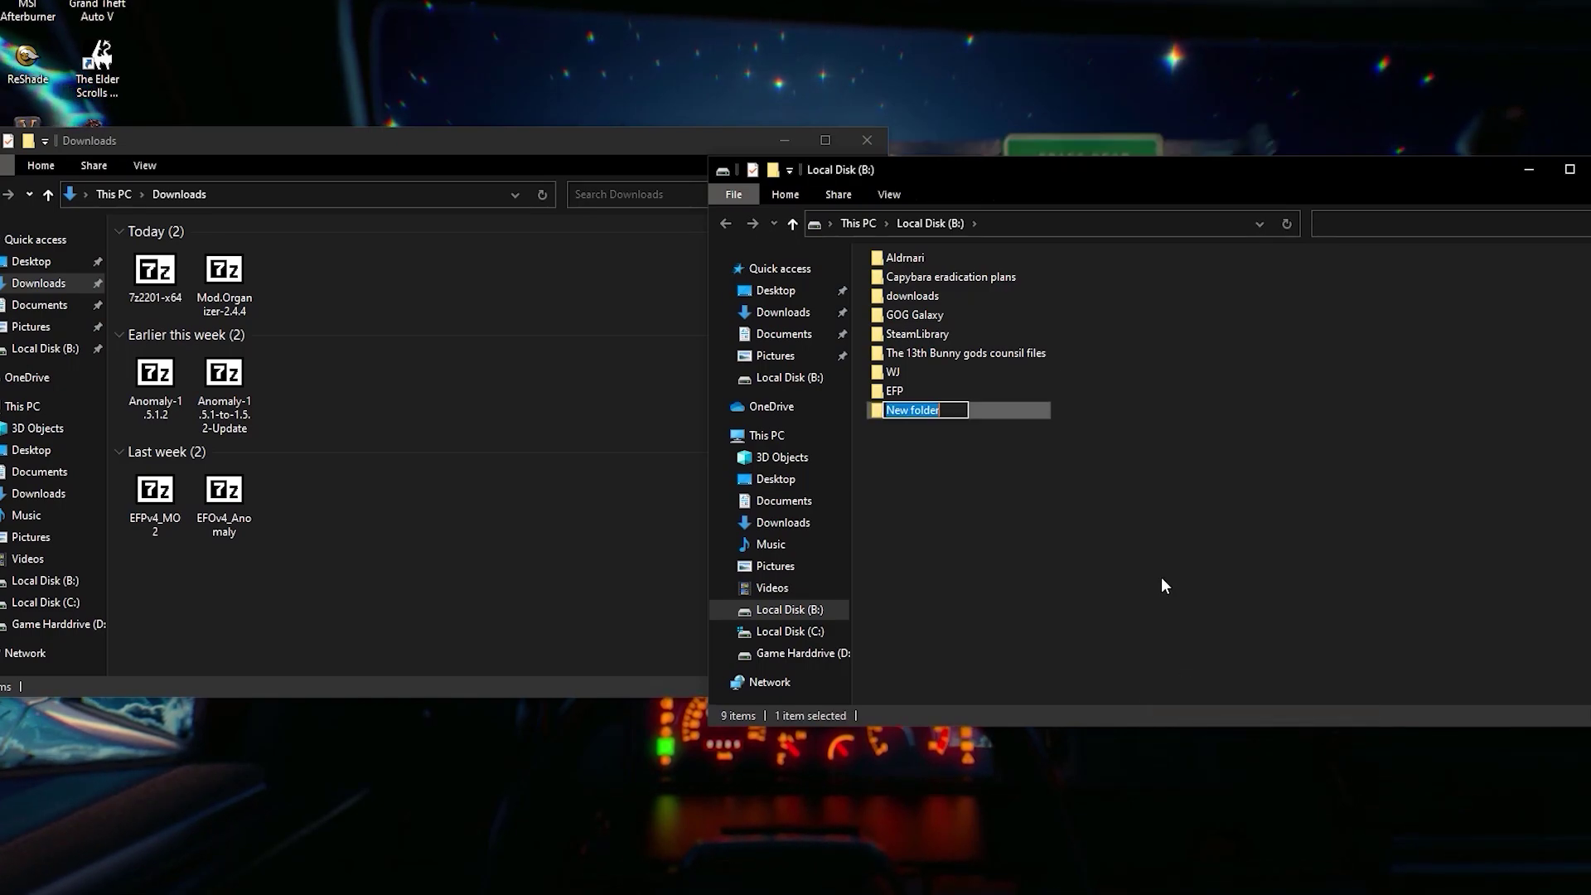
text(MO2)
key(Return)
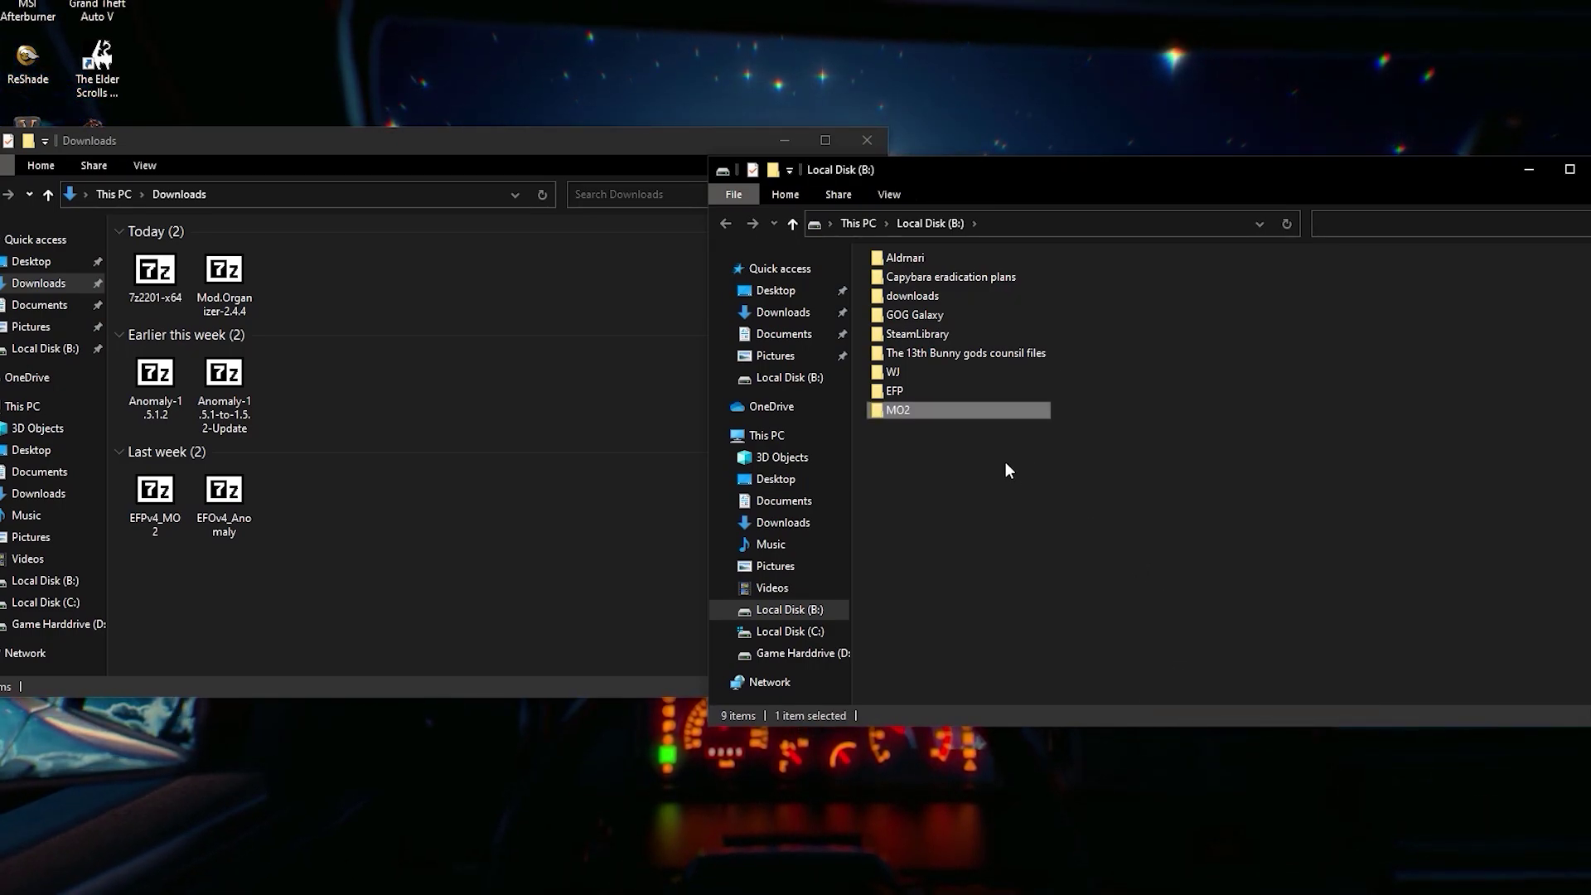
click(903, 476)
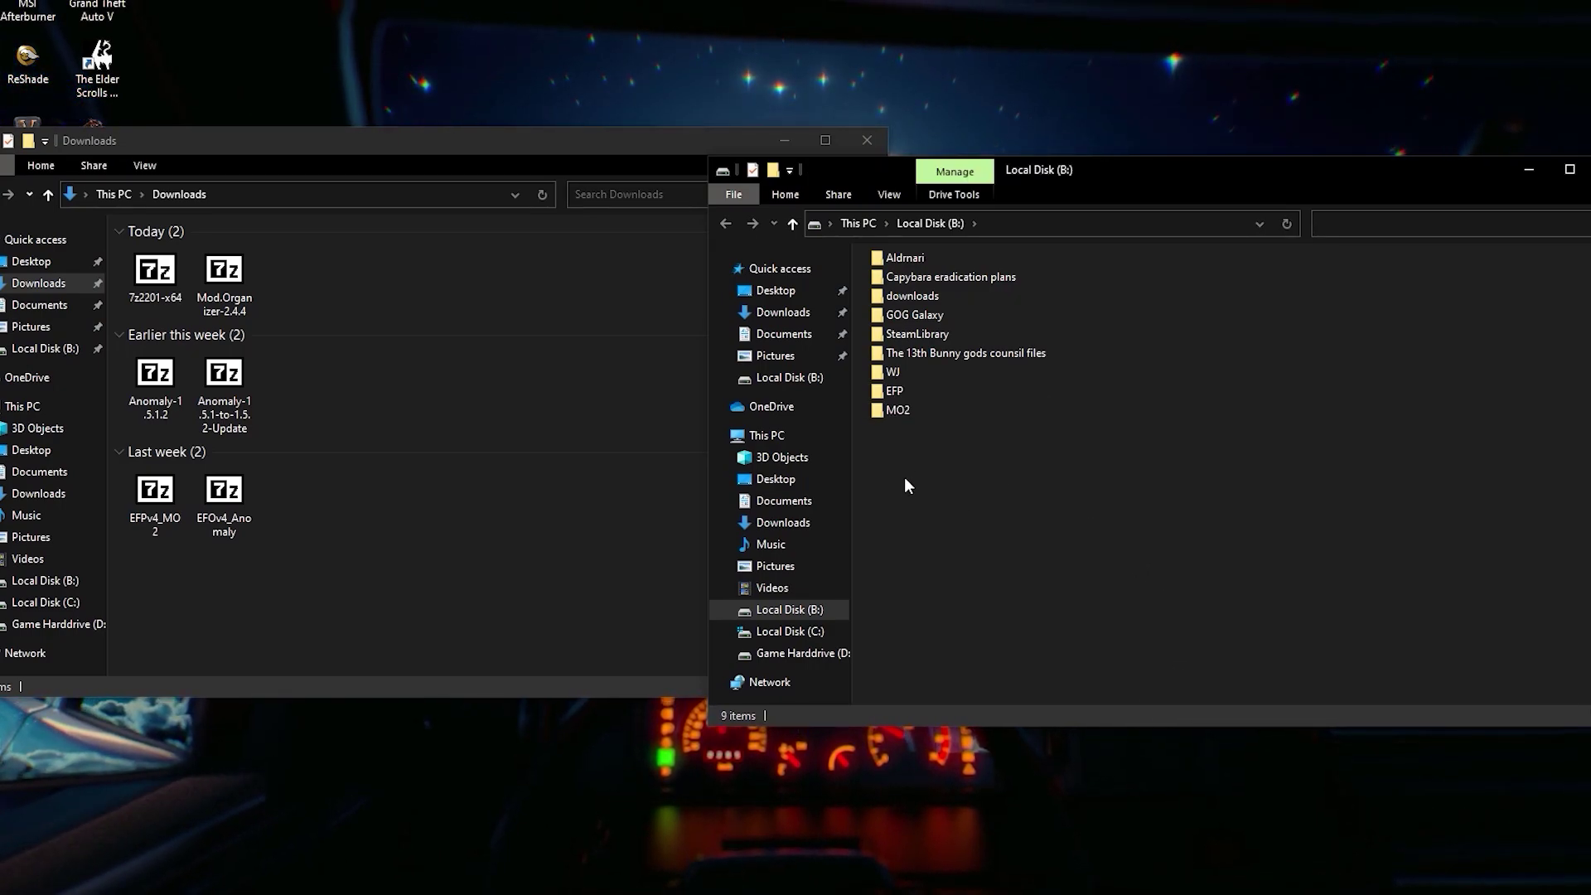
Step: Extract the entire contents of the Anomaly-1.5.1.2 archive into the EFP folder and close the archive
double_click(902, 391)
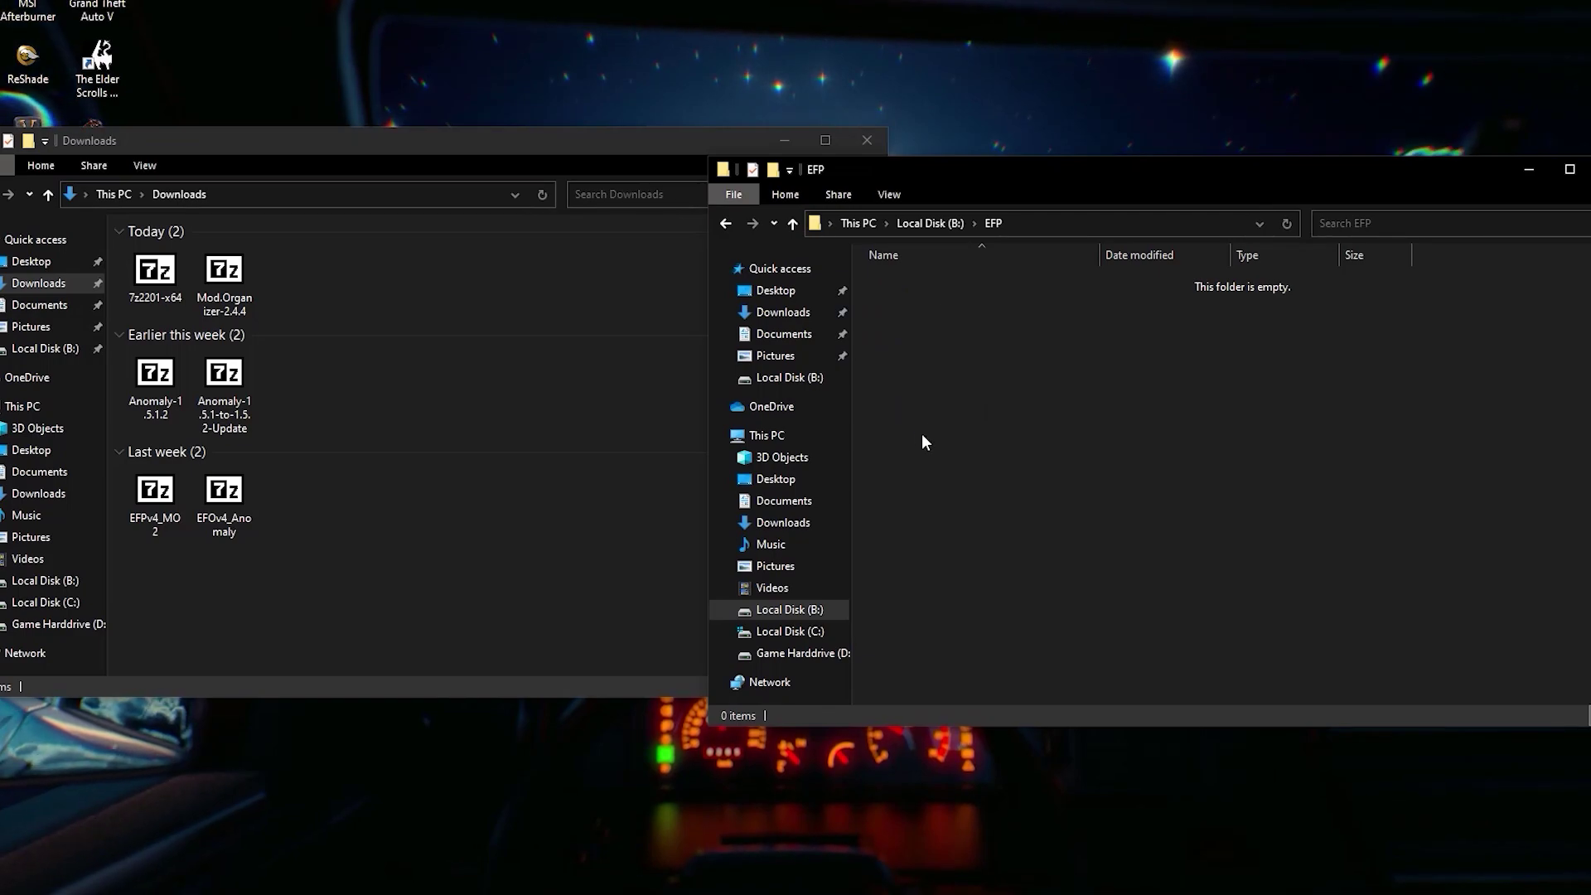
double_click(144, 378)
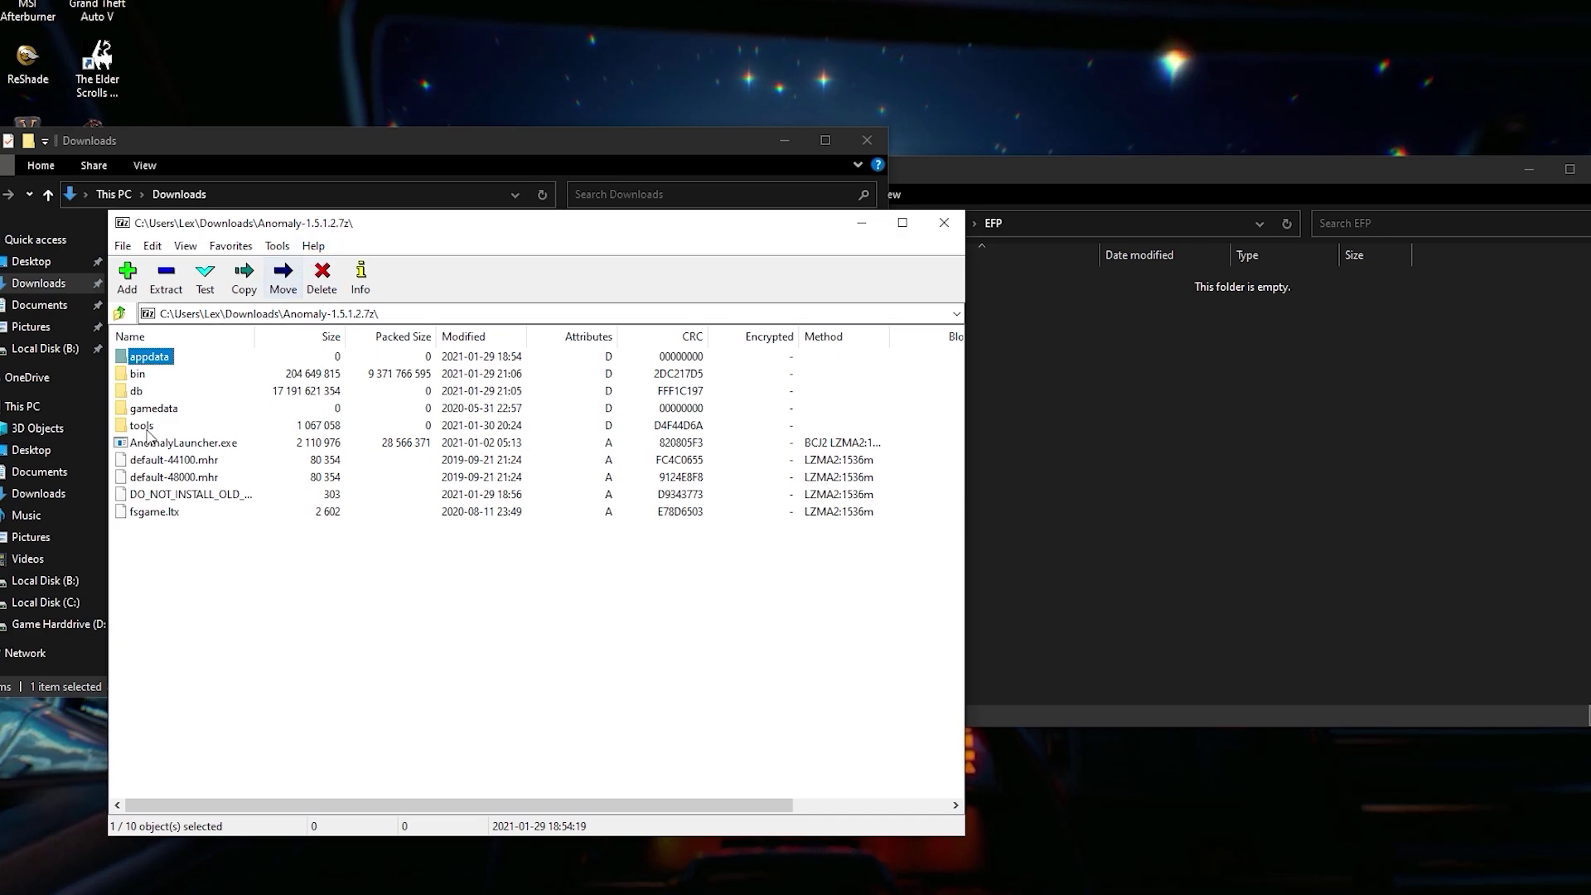
key(ctrl+a)
drag(147, 435, 1201, 373)
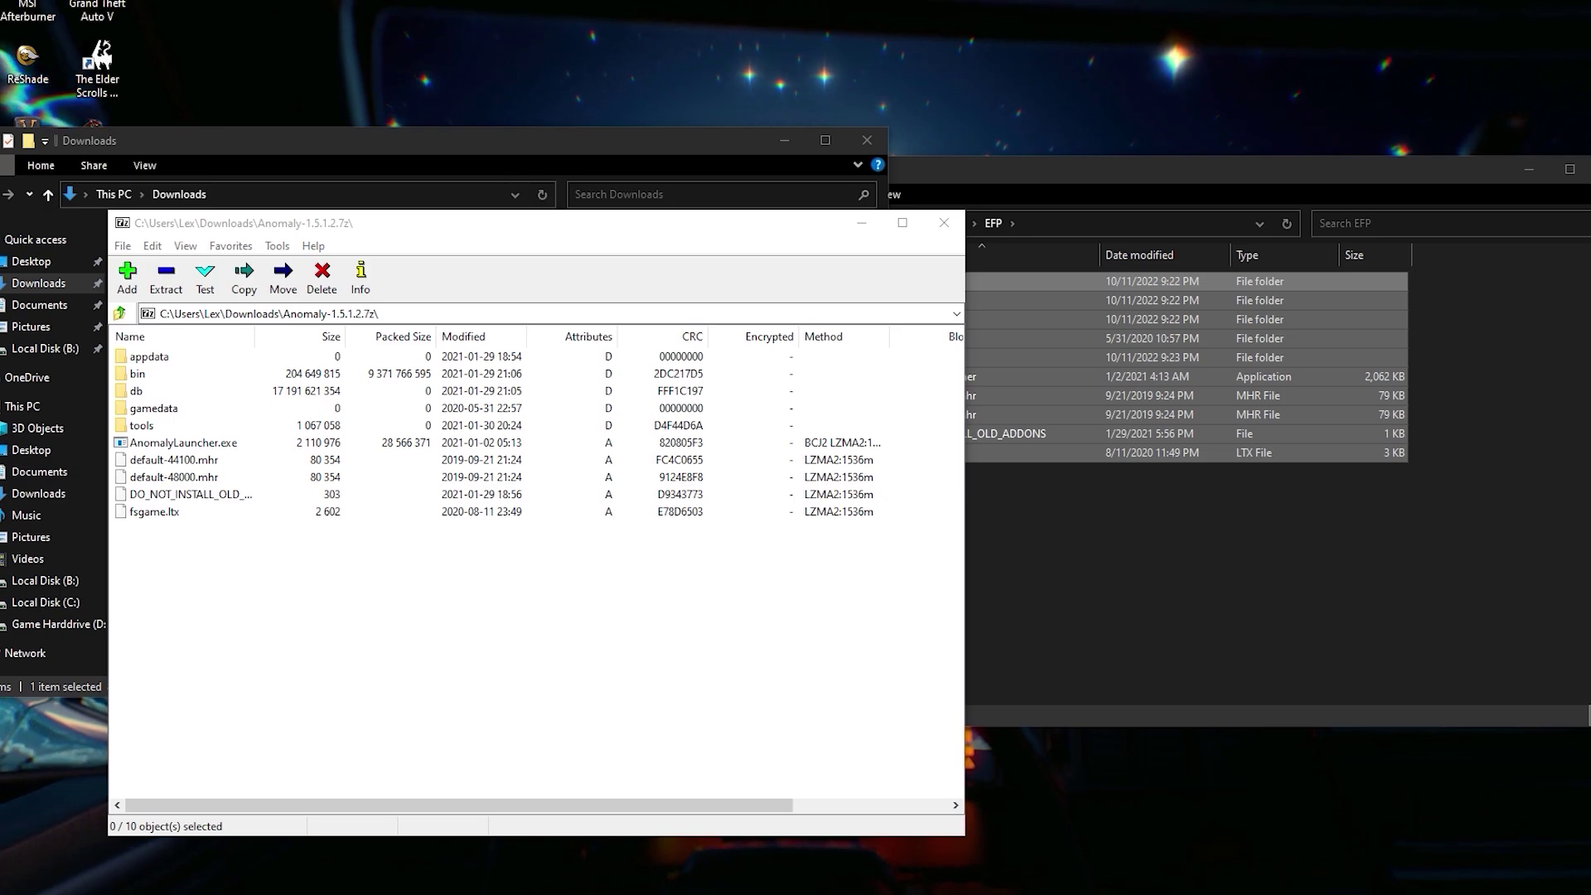
click(682, 629)
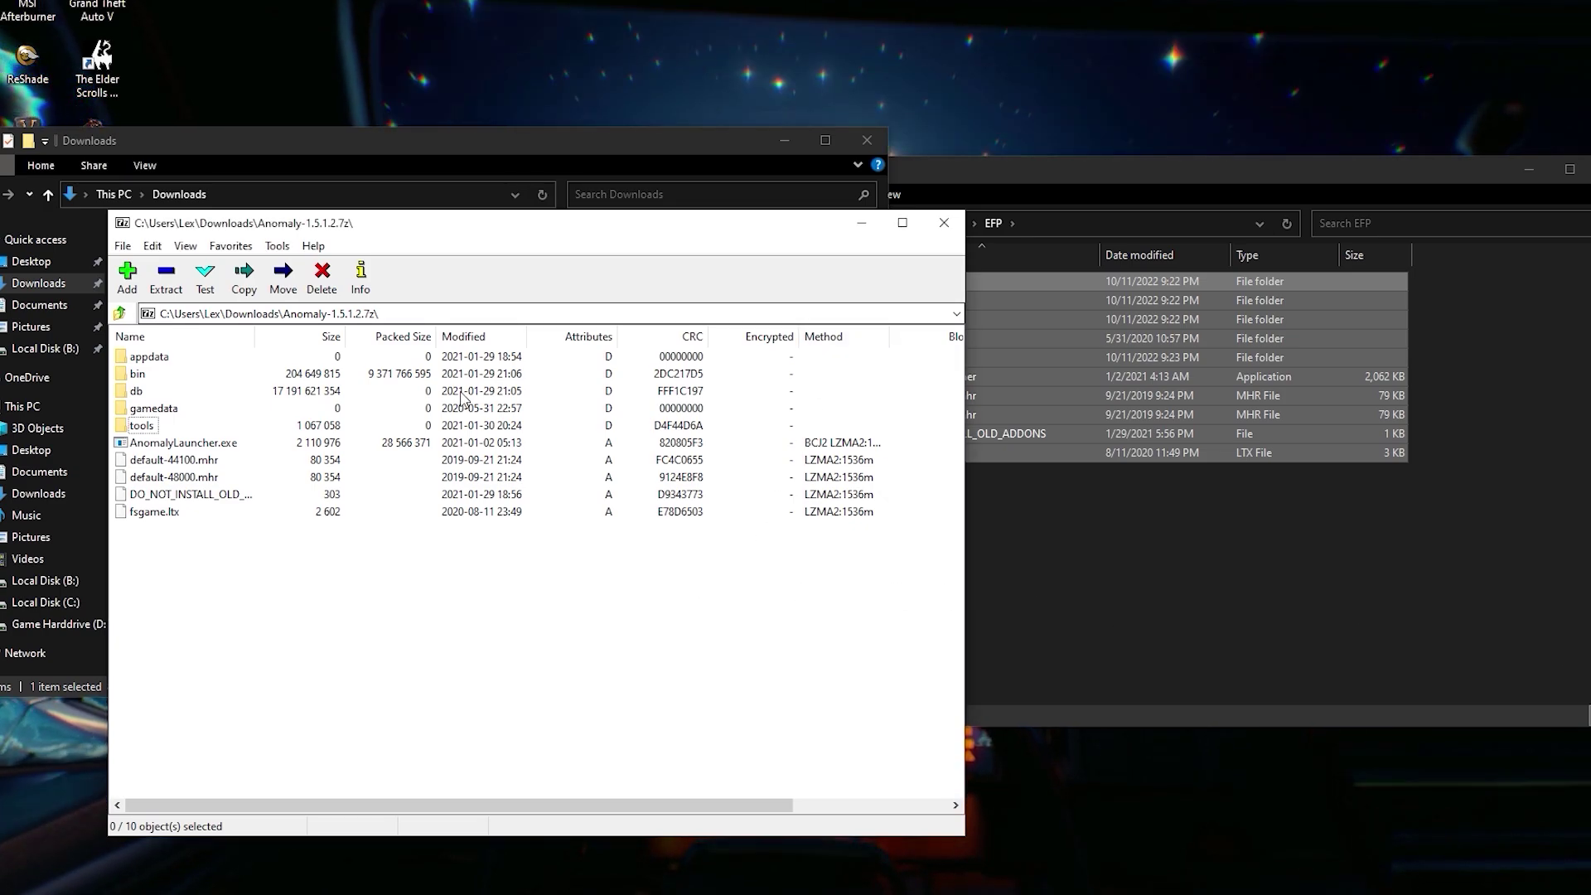
click(944, 222)
click(1008, 539)
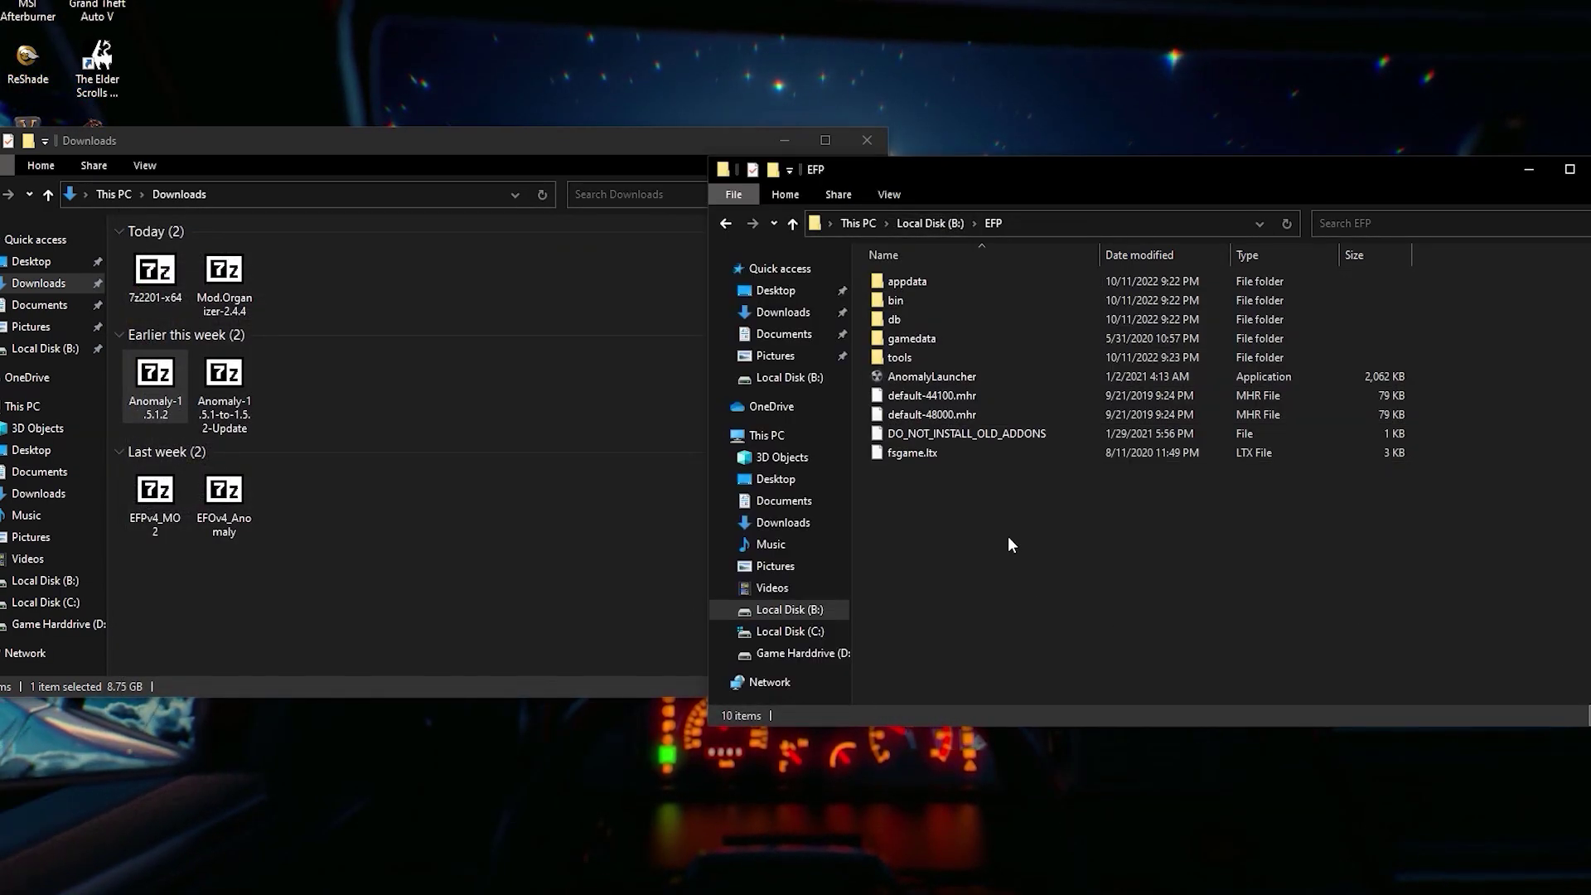
Step: Extract the appdata, bin, db and tools folders from the Anomaly-1.5.1-to-1.5.2-Update archive into EFP, replacing the existing files
double_click(227, 400)
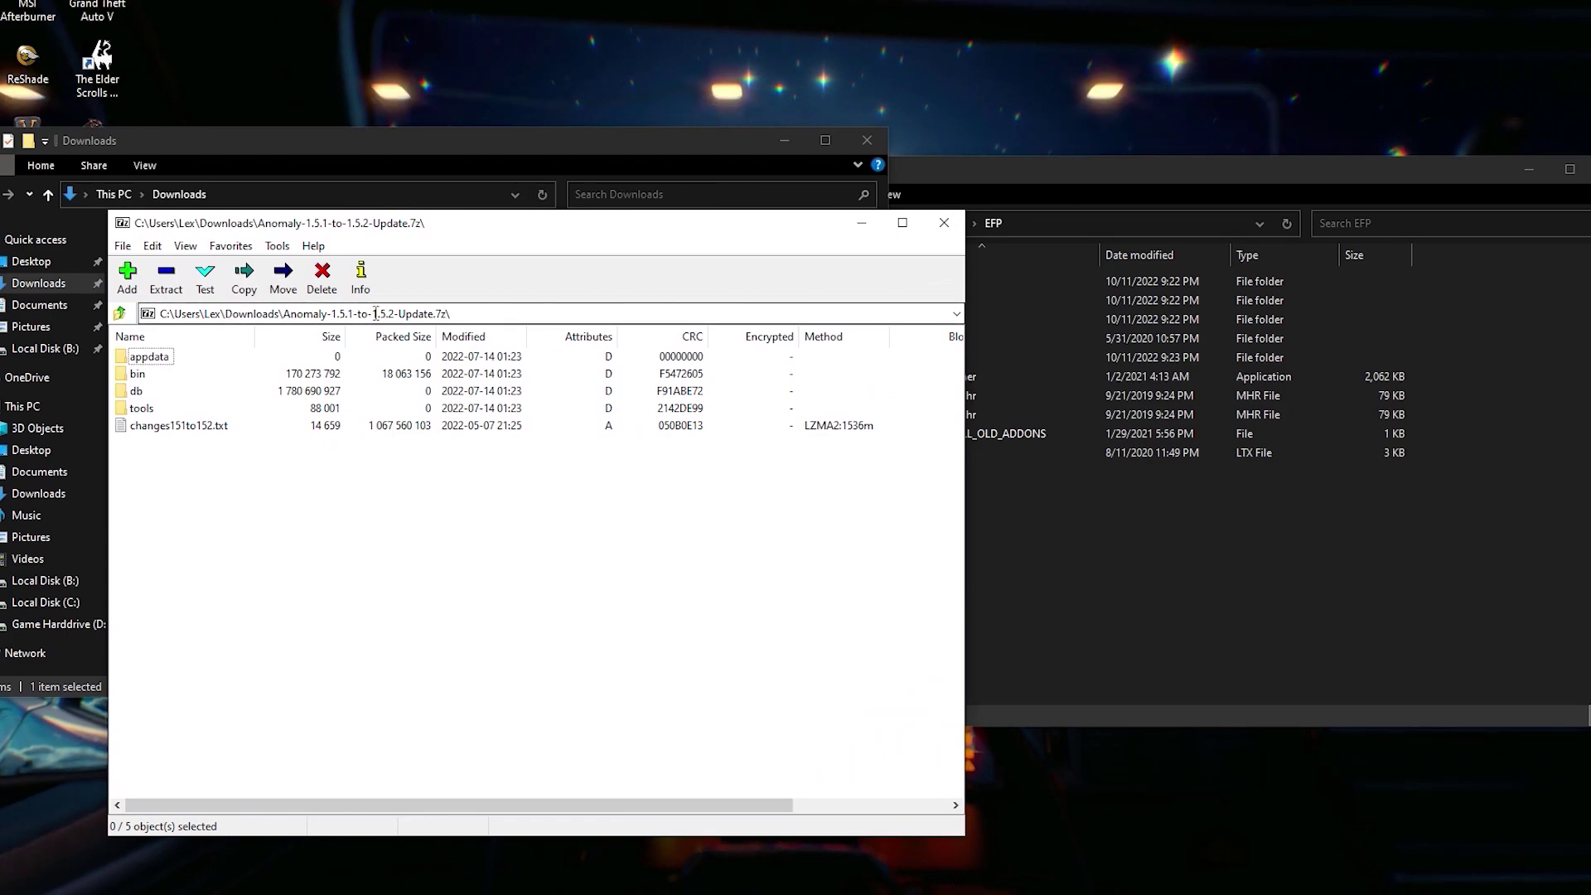
click(405, 313)
drag(136, 415, 1067, 553)
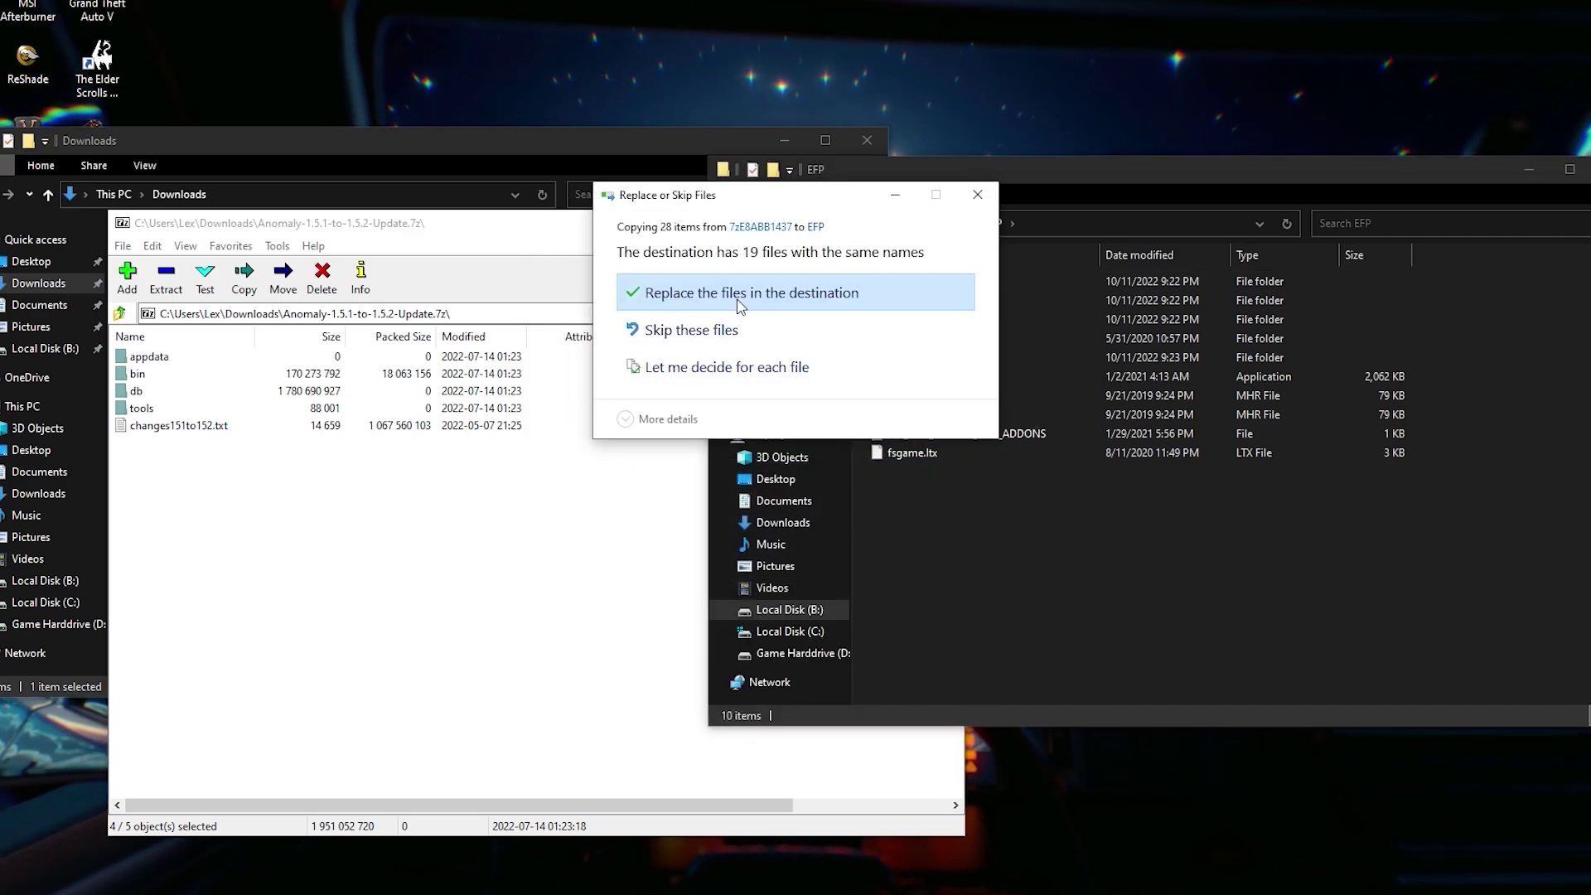
click(736, 305)
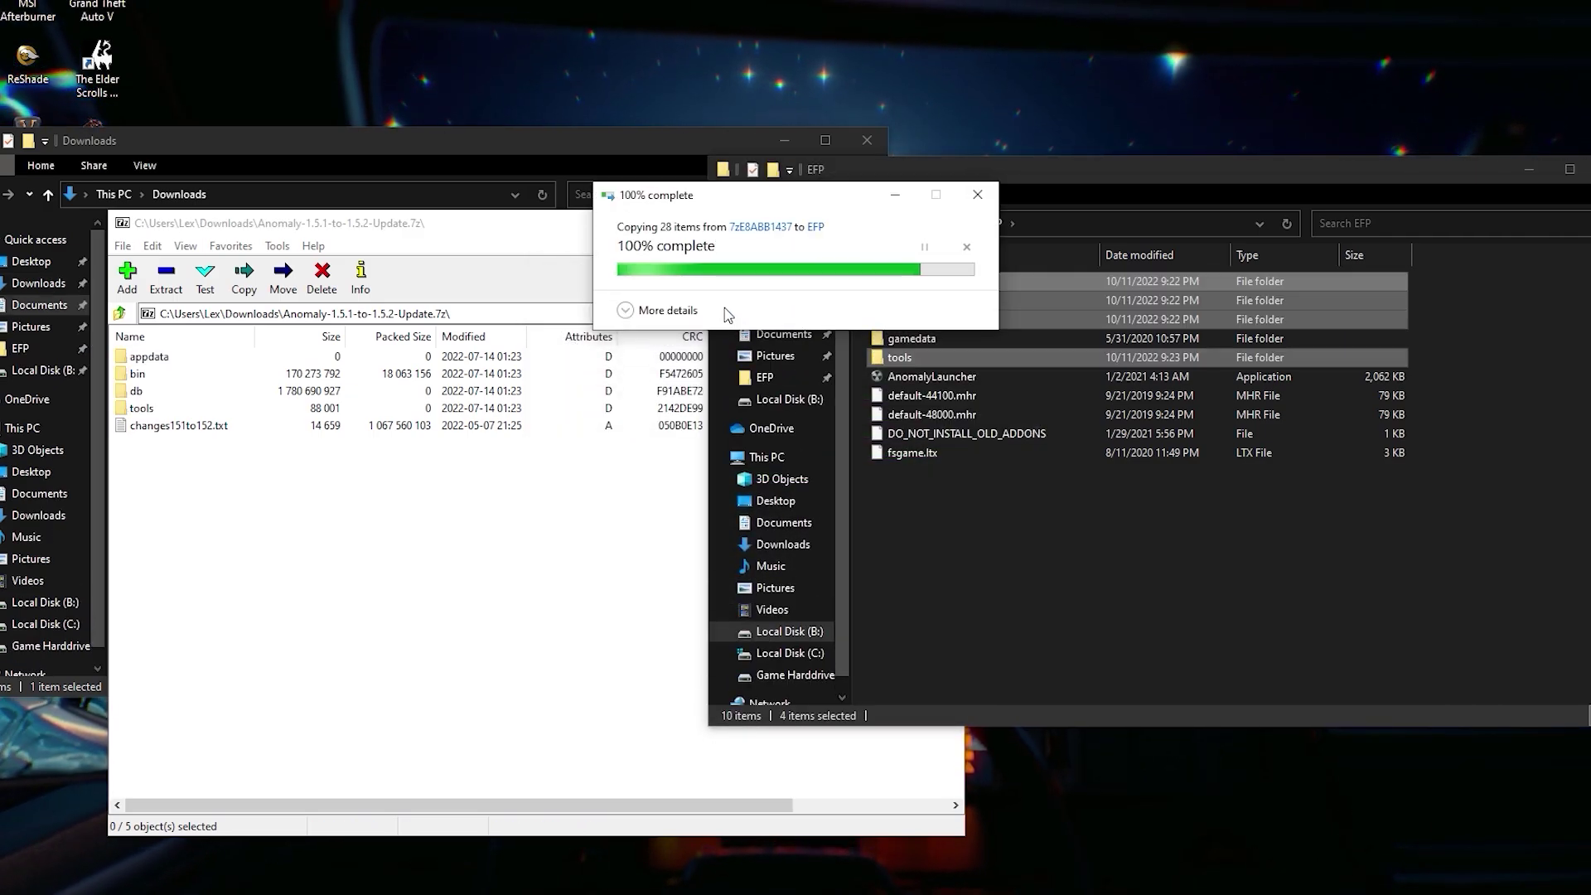
click(543, 507)
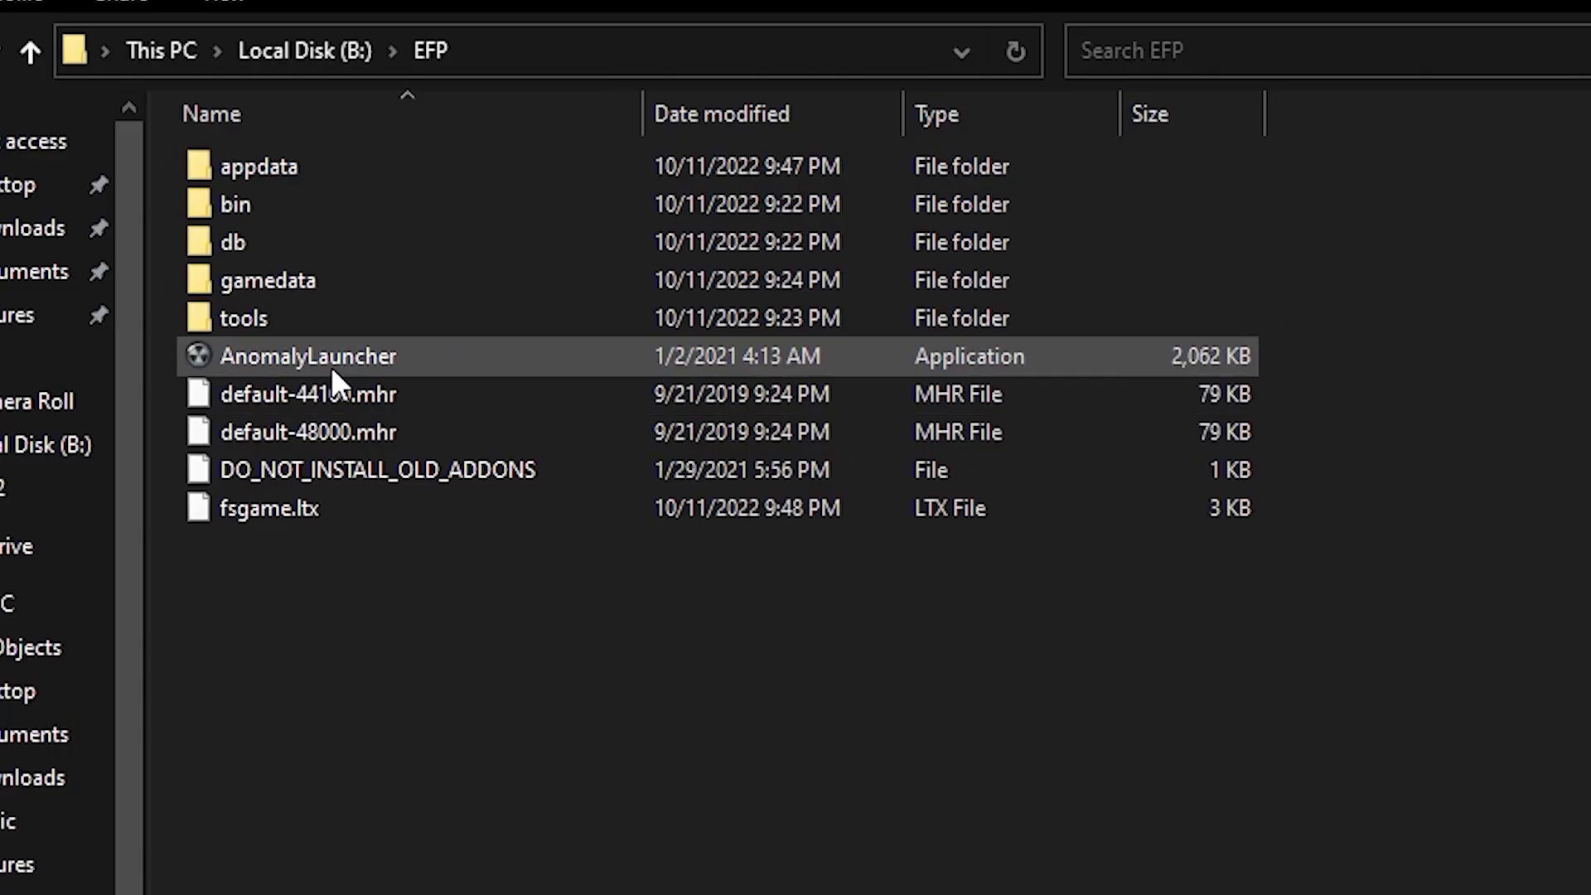
Step: Run AnomalyLauncher from the EFP folder and start S.T.A.L.K.E.R. Anomaly with the DirectX 11 (R4) renderer
double_click(331, 366)
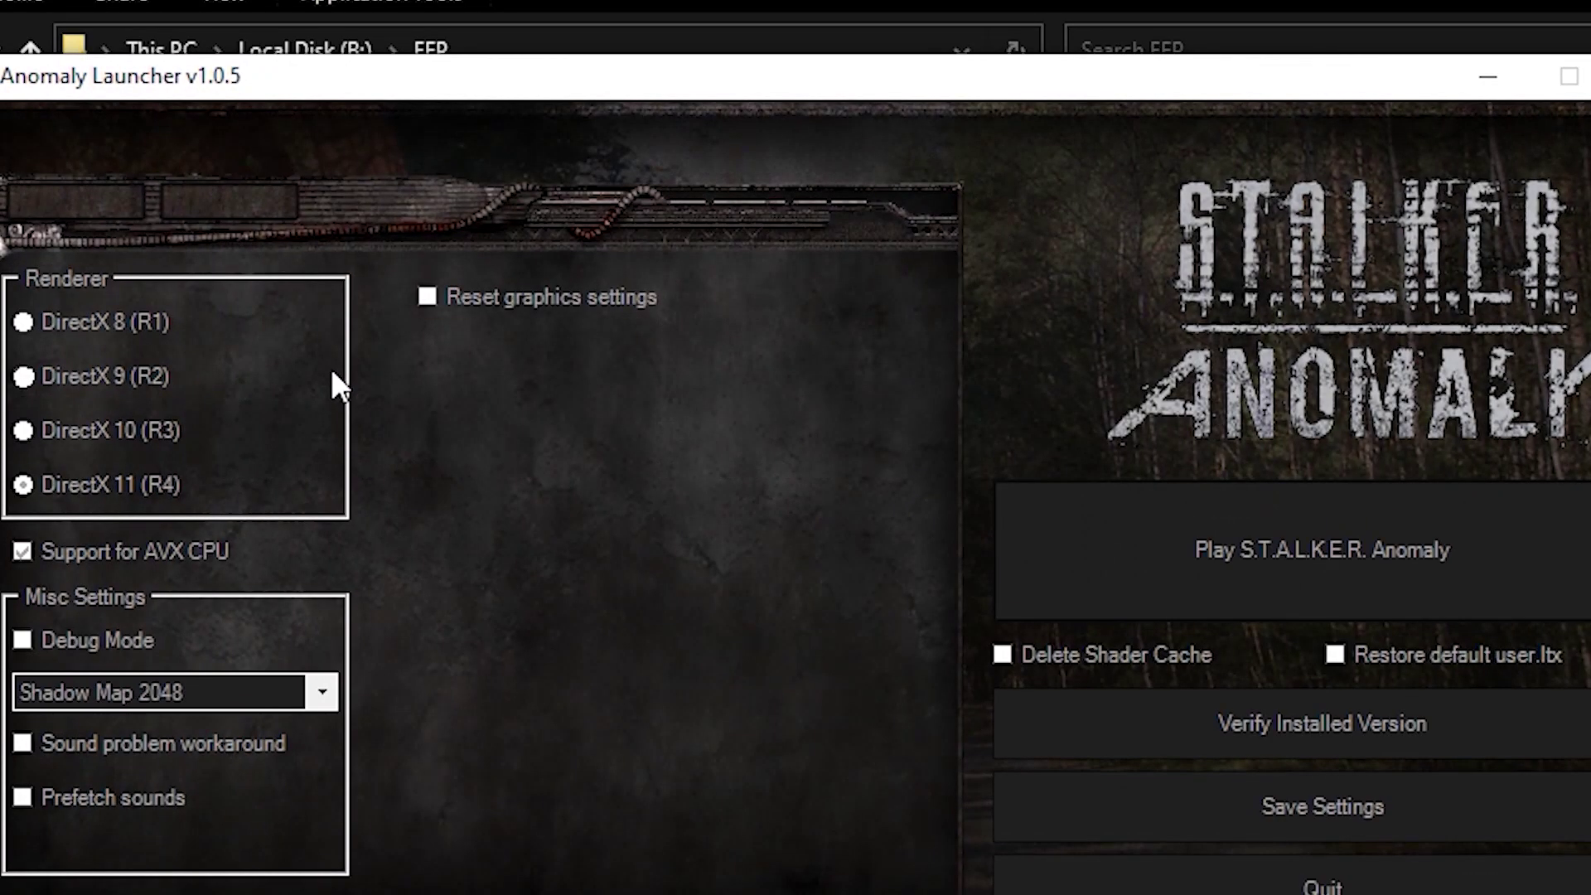
click(1369, 586)
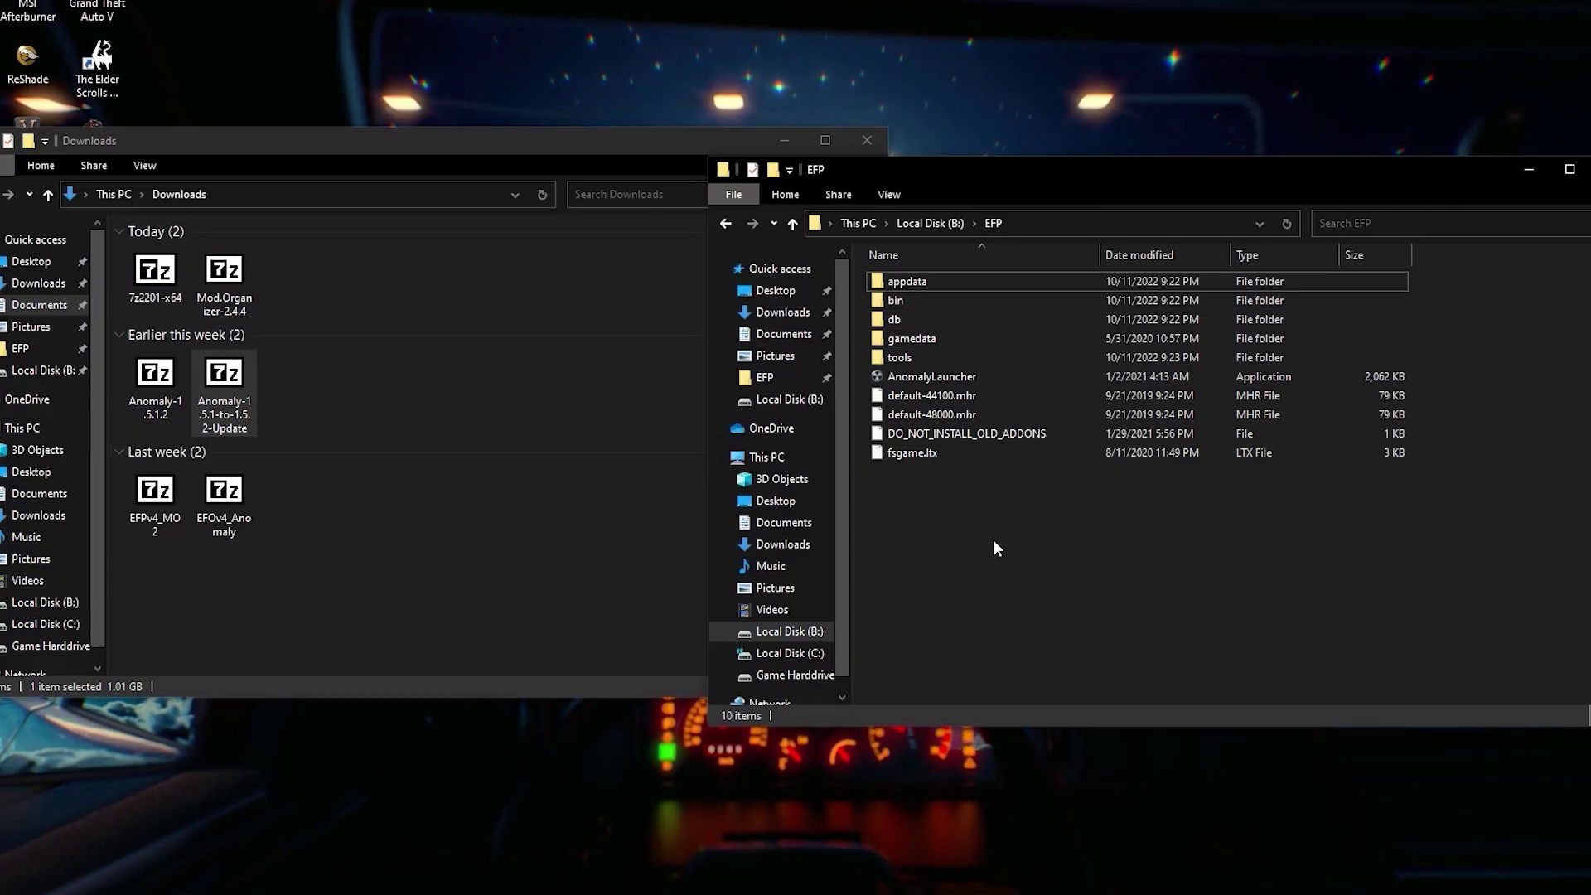
Step: Extract the appdata, bin and gamedata folders from the EFOv4_Anomaly archive into EFP, replacing the existing files
double_click(244, 512)
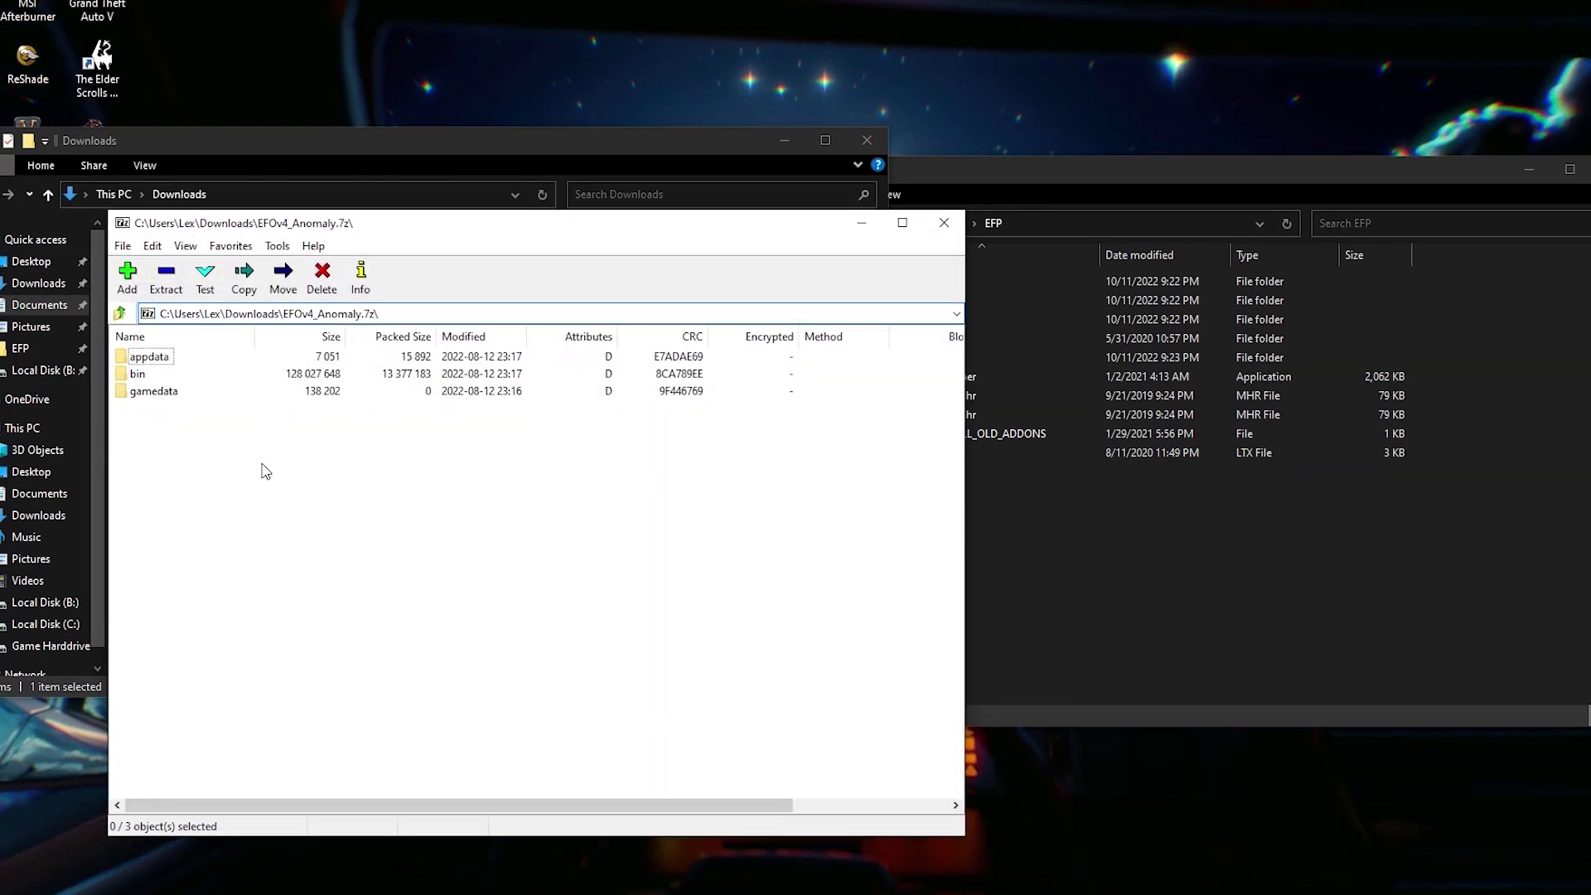
drag(143, 361, 1160, 538)
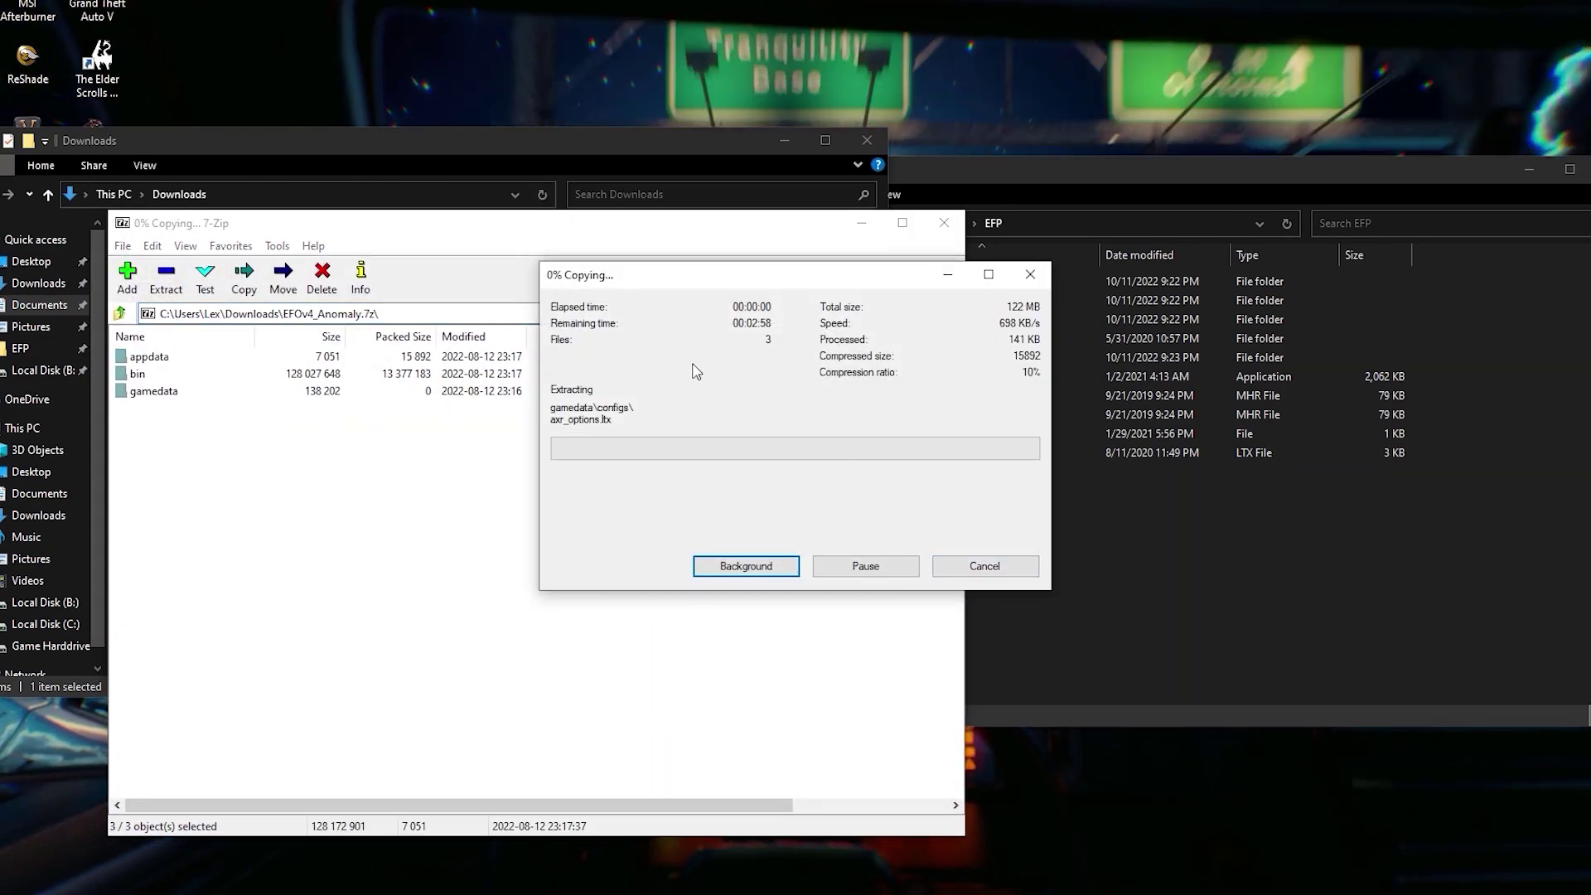
click(650, 291)
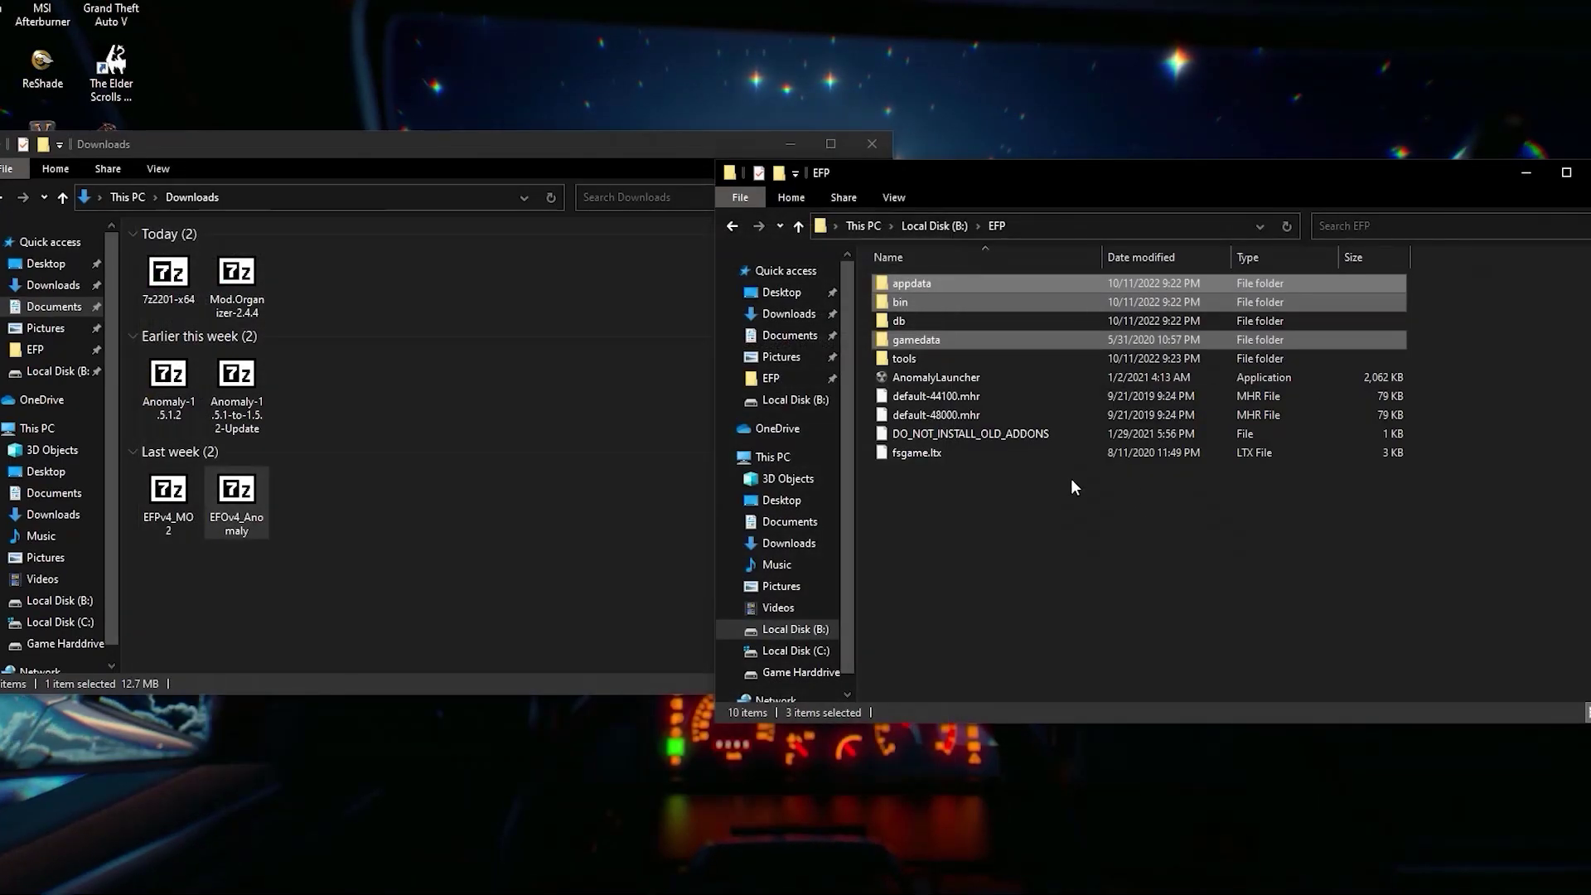
click(1069, 478)
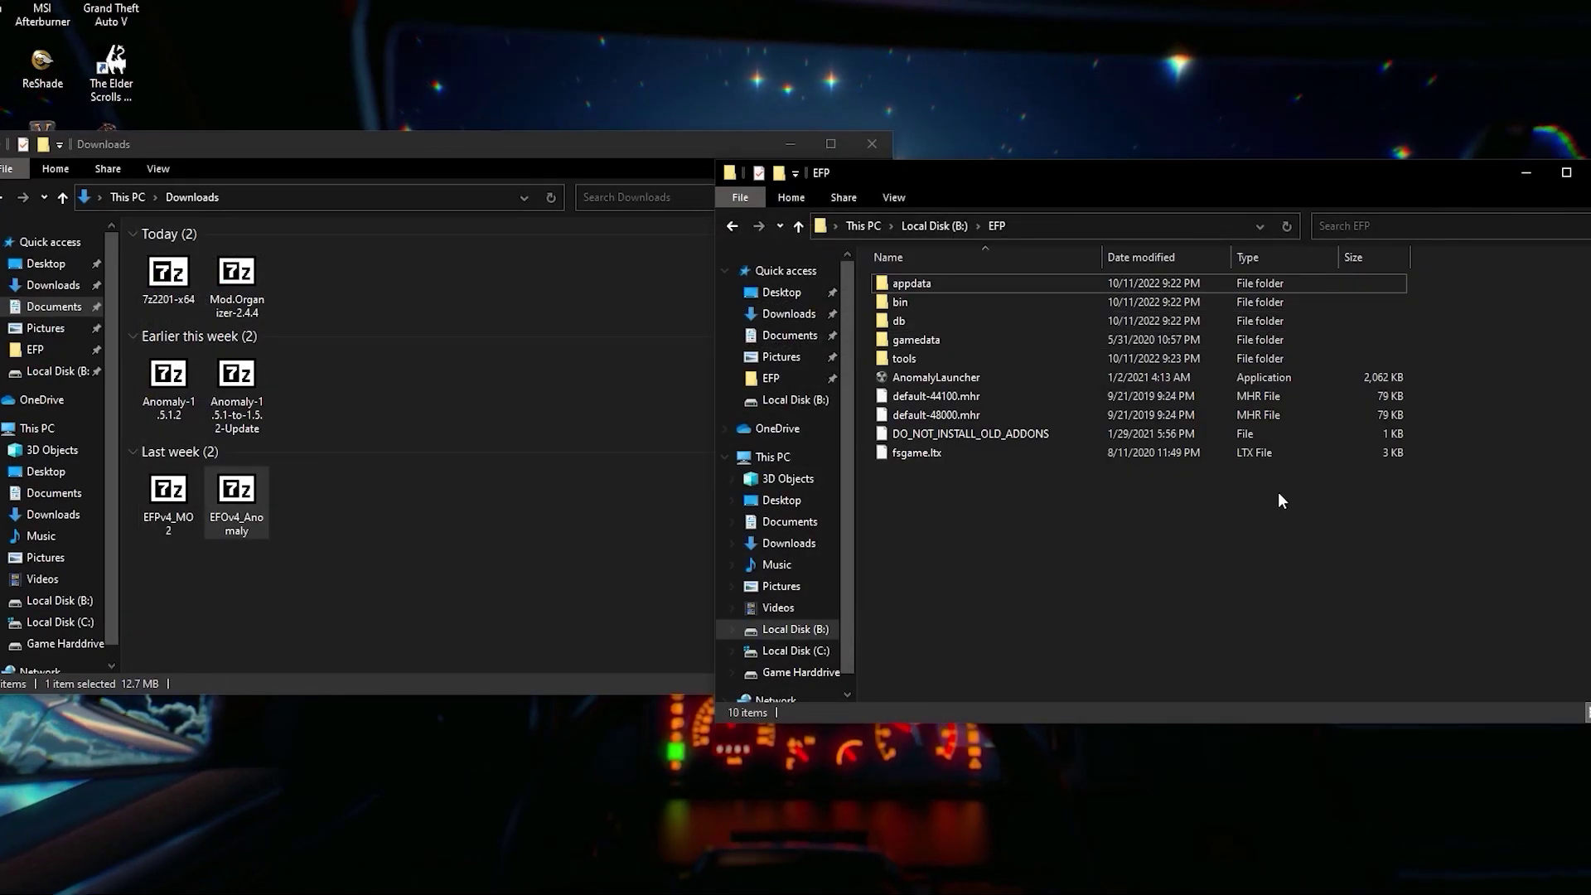
Step: Extract the entire contents of the Mod.Organizer-2.4.4 archive into the MO2 folder on Local Disk (B:) and close the archive
click(730, 225)
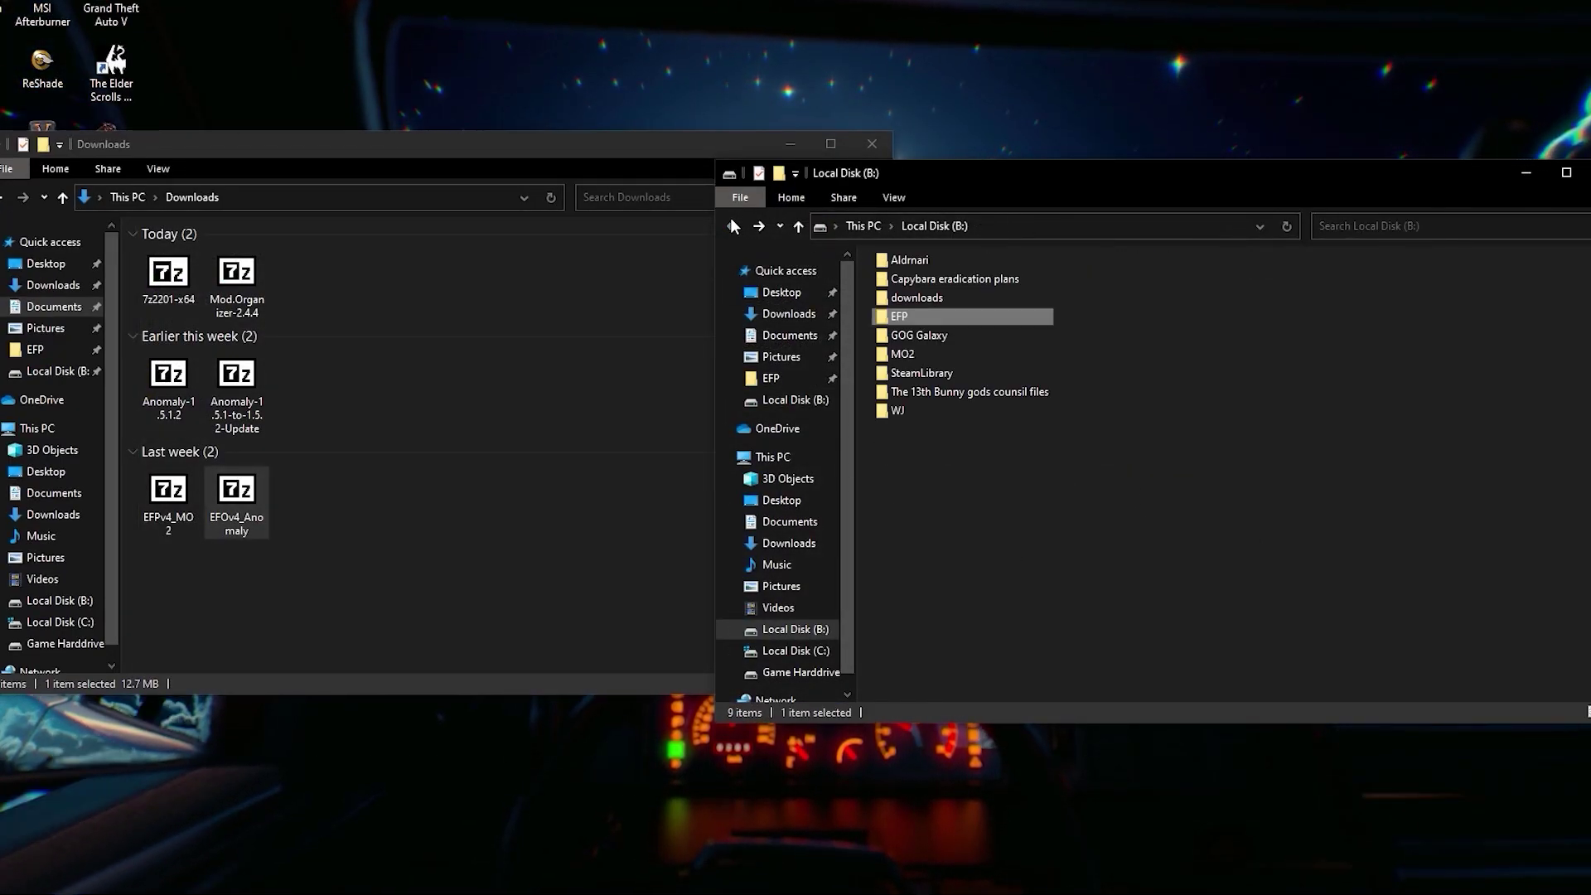
double_click(903, 354)
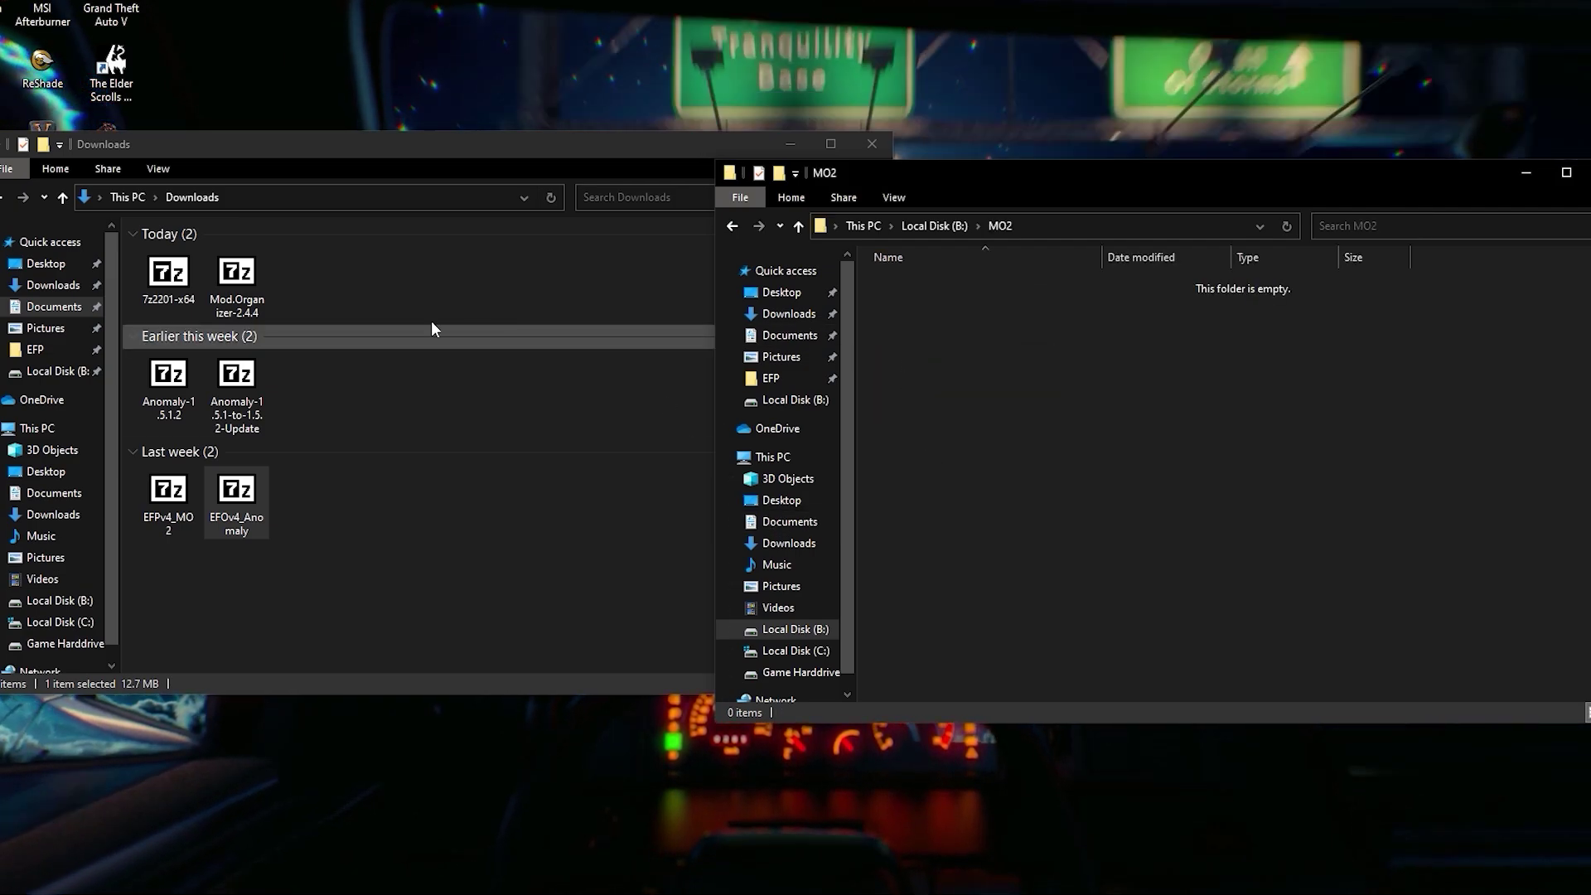
double_click(237, 286)
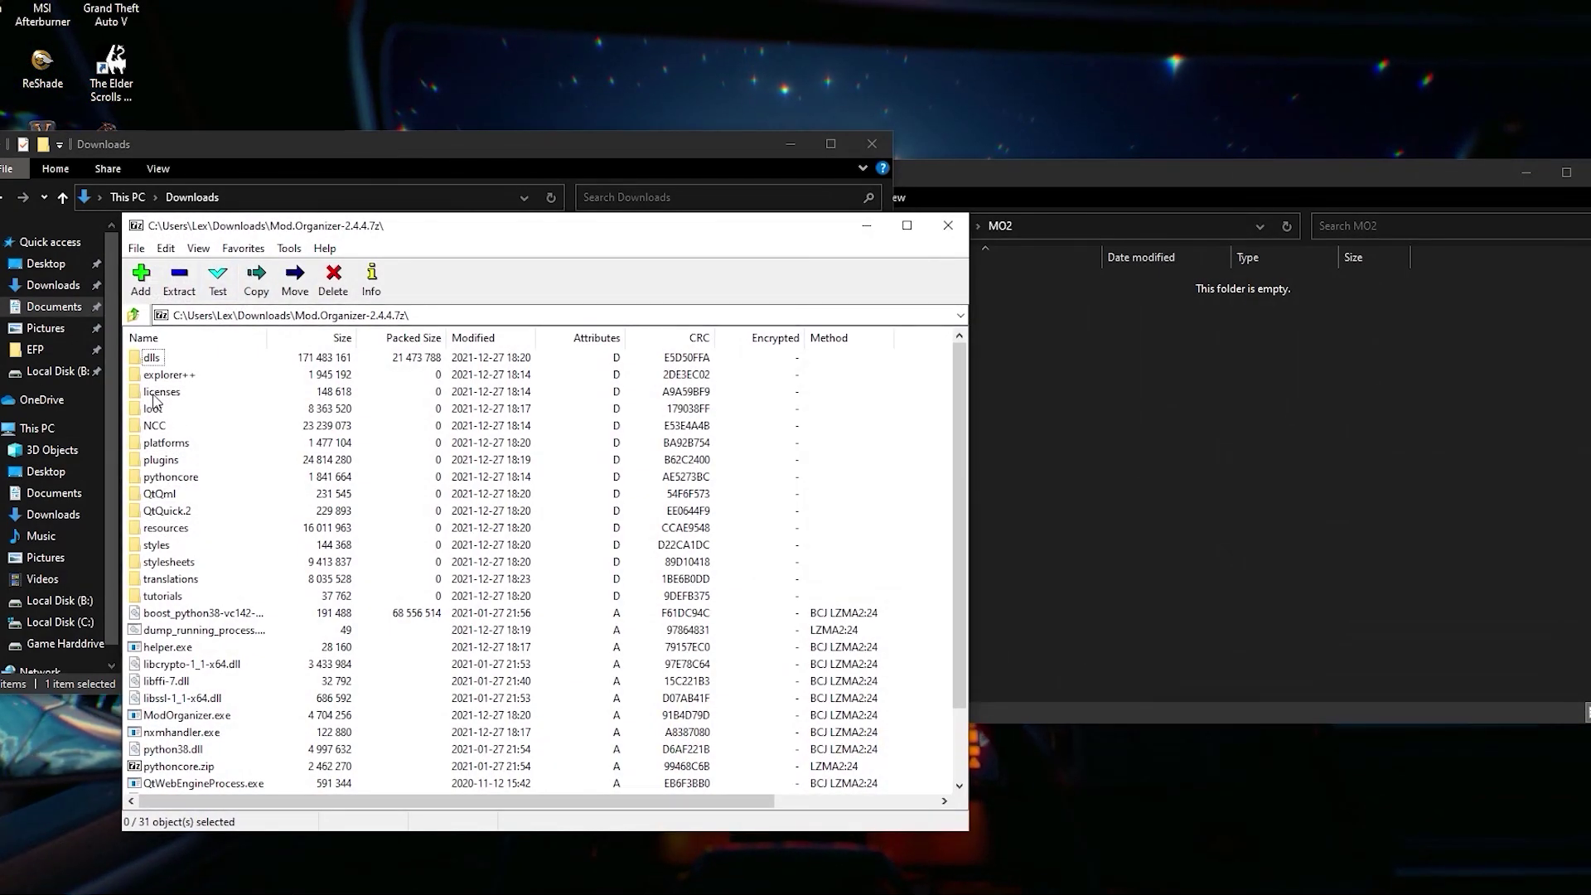
key(ctrl+a)
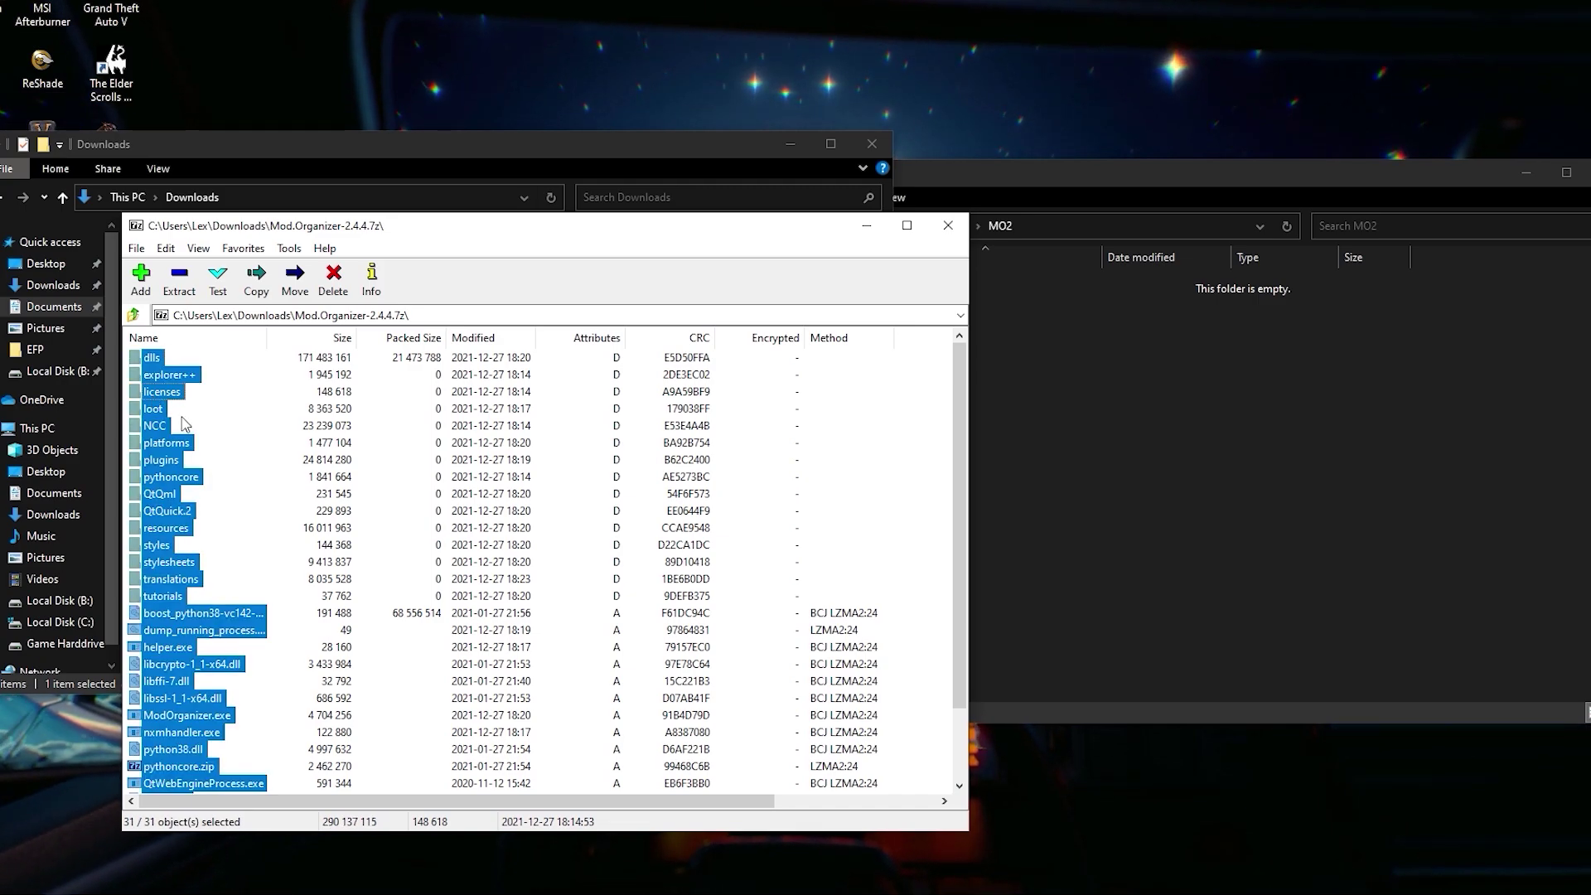
drag(189, 425, 494, 411)
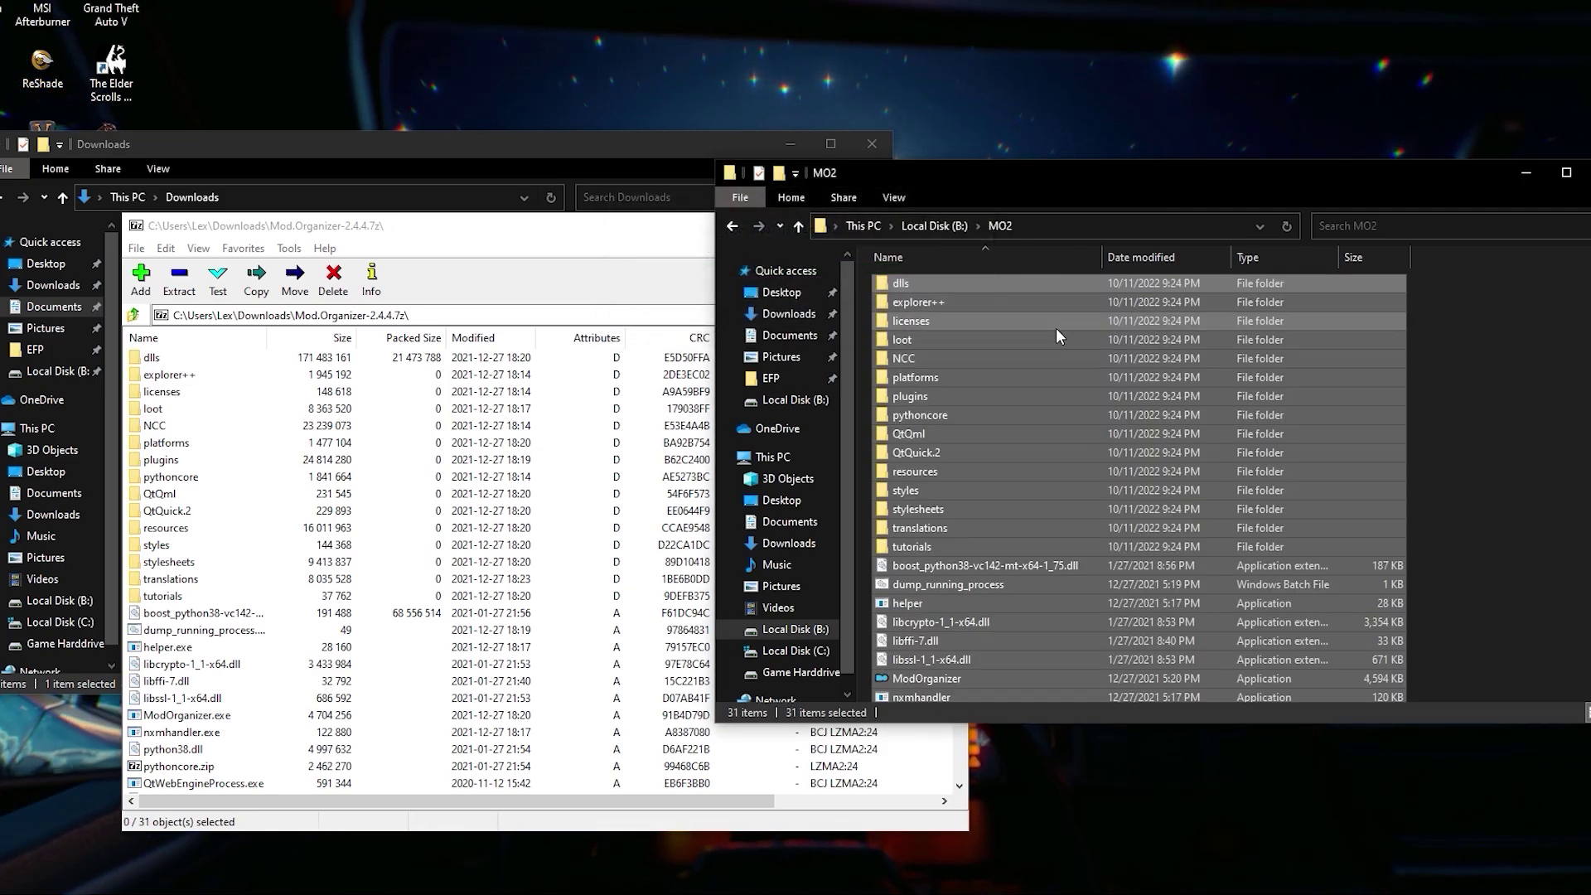
click(1480, 328)
key(alt+Tab)
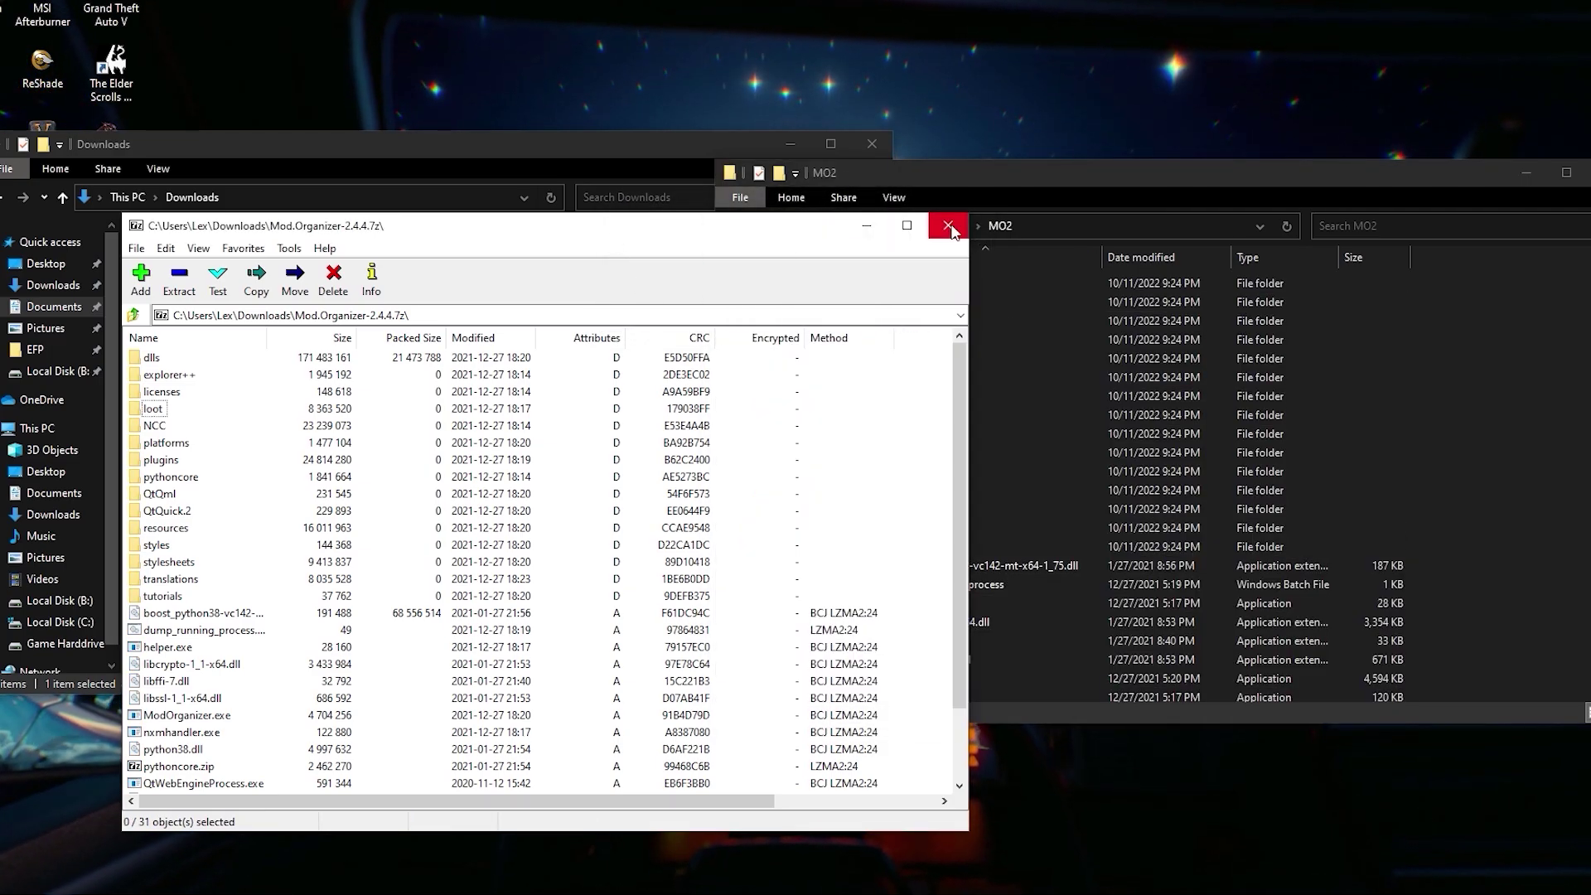
click(948, 226)
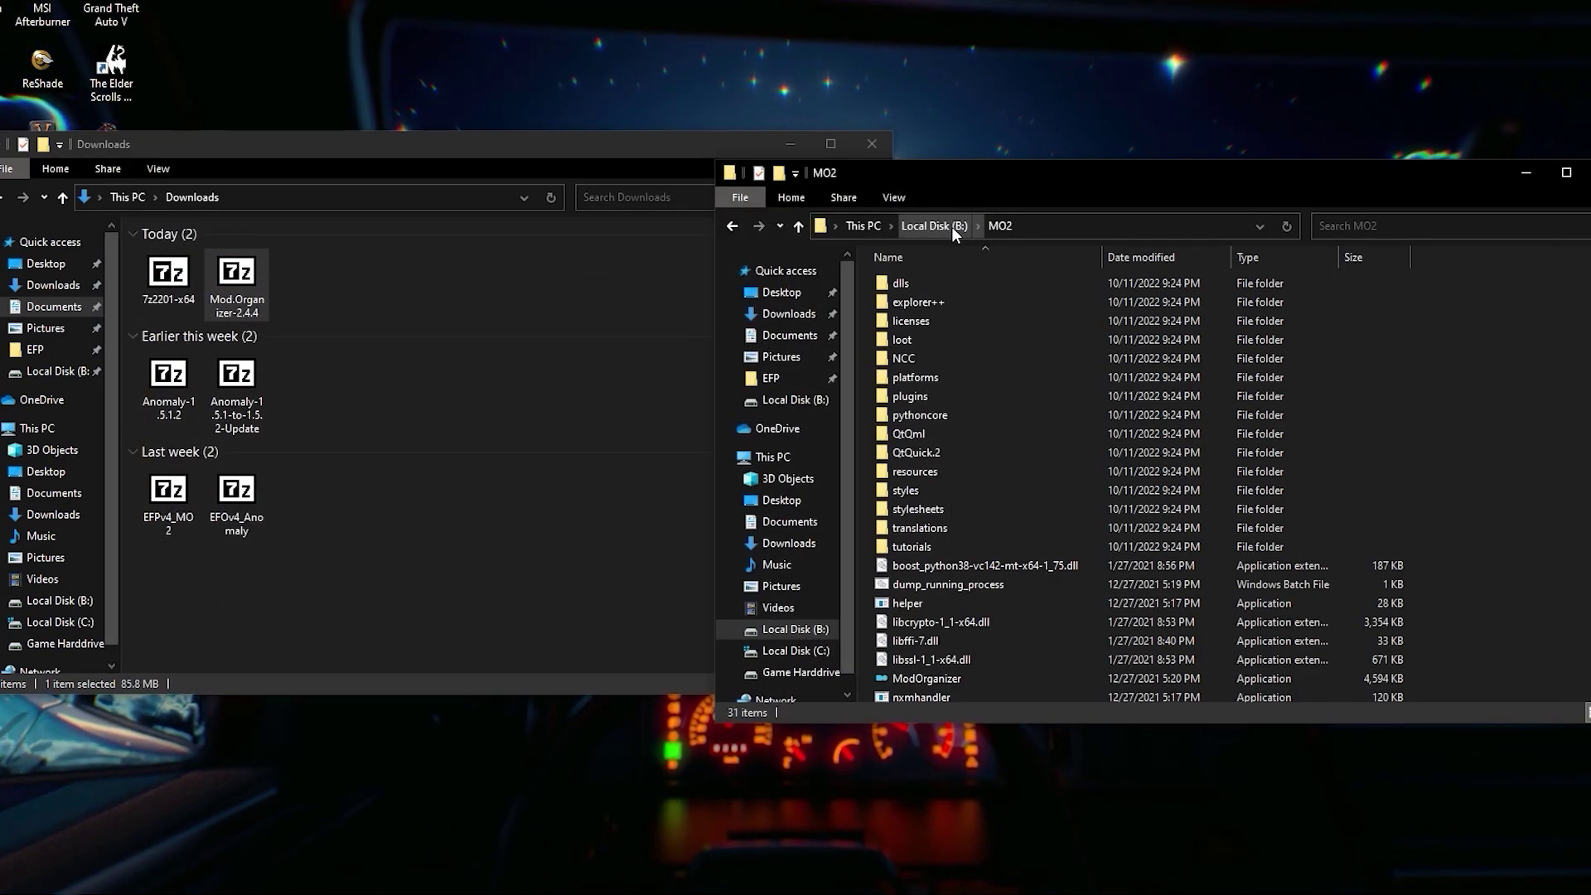
Step: Extract the entire contents of the EFPv4_MO2 archive into the MO2 folder and close the archive
double_click(168, 493)
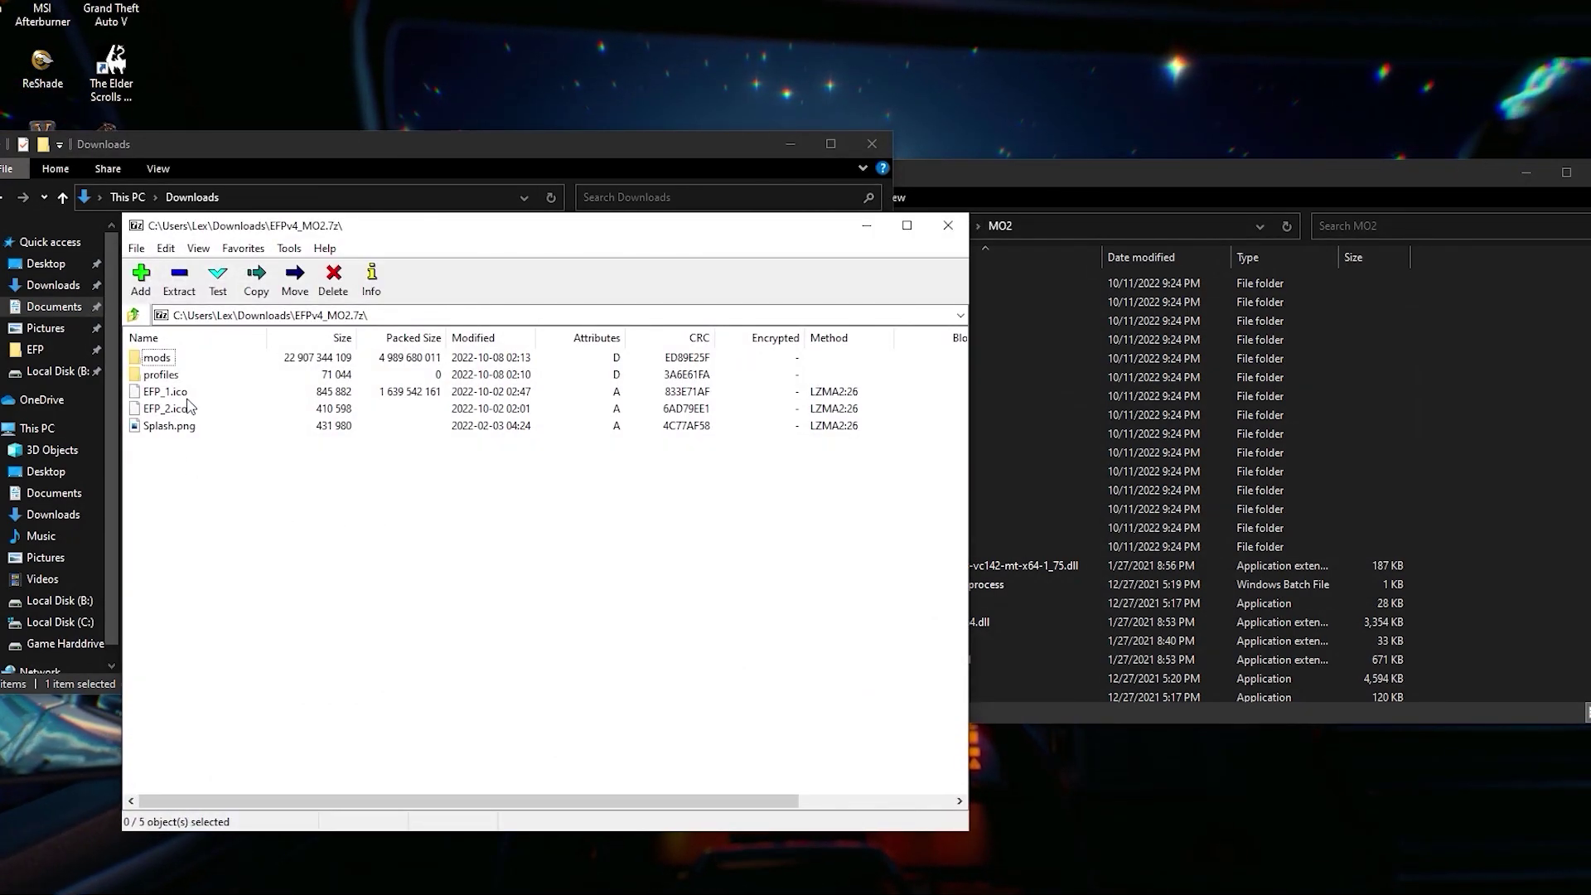
key(ctrl+a)
drag(189, 406, 1463, 436)
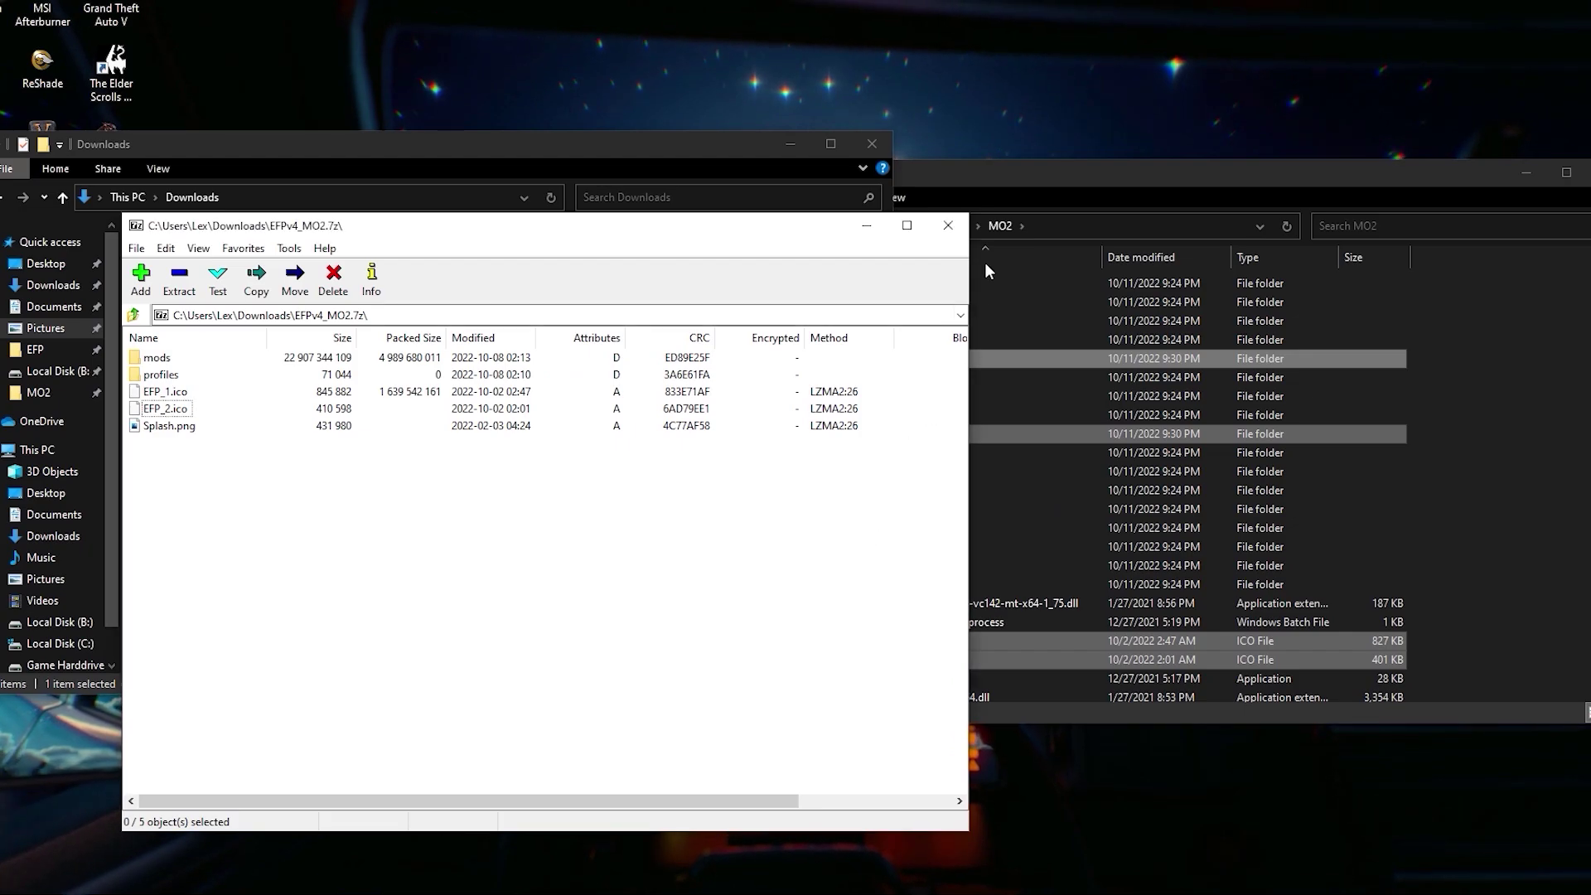
click(950, 232)
click(741, 232)
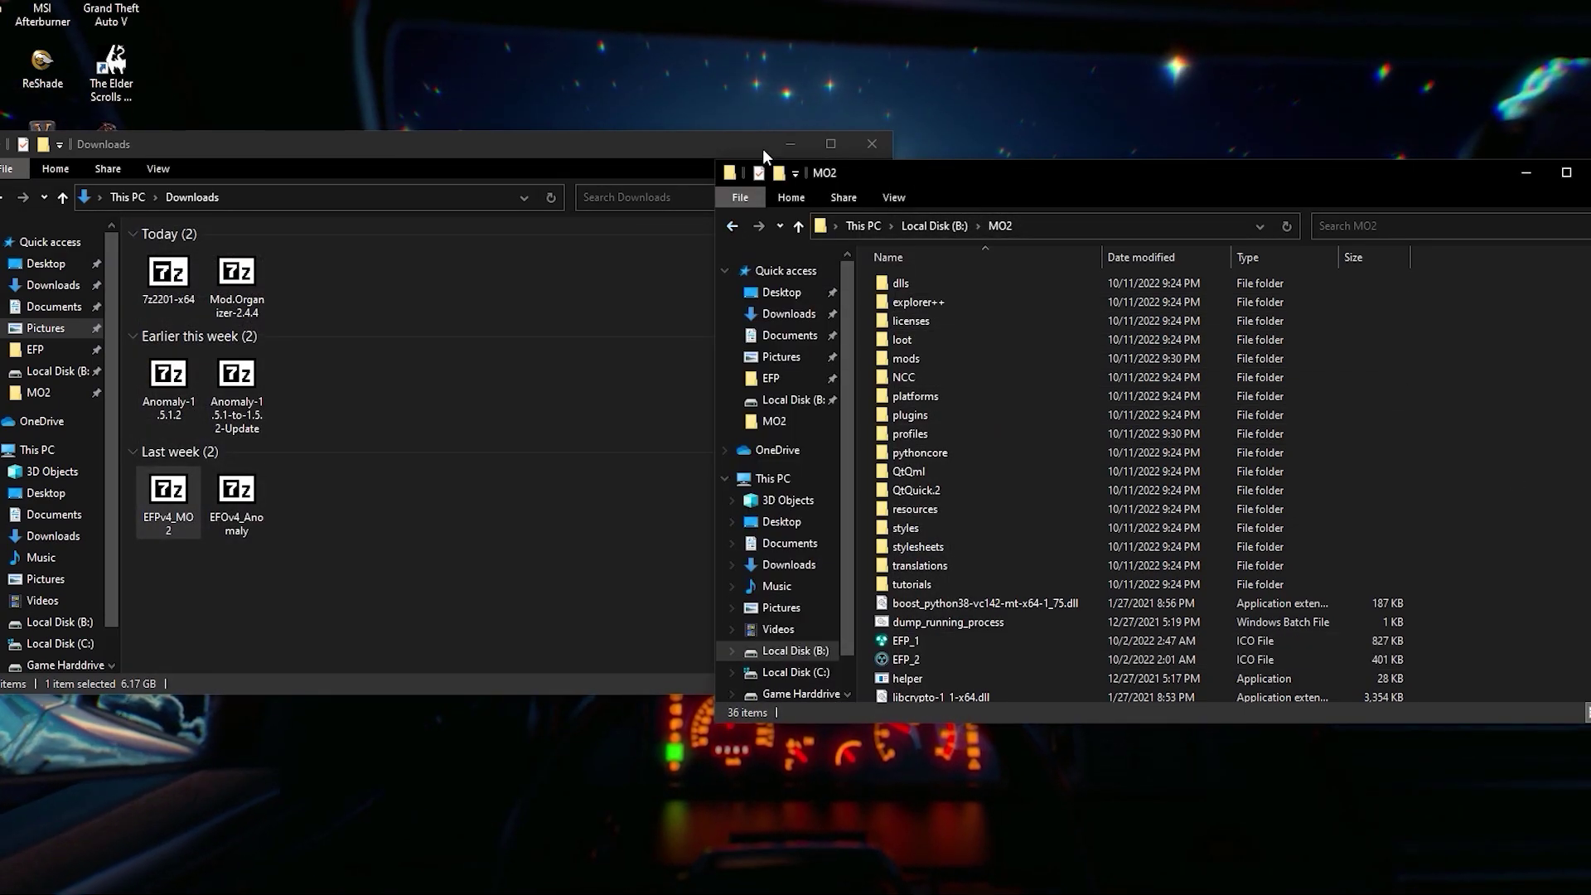
Step: Close the Downloads window and run the ModOrganizer application from the MO2 folder
click(870, 148)
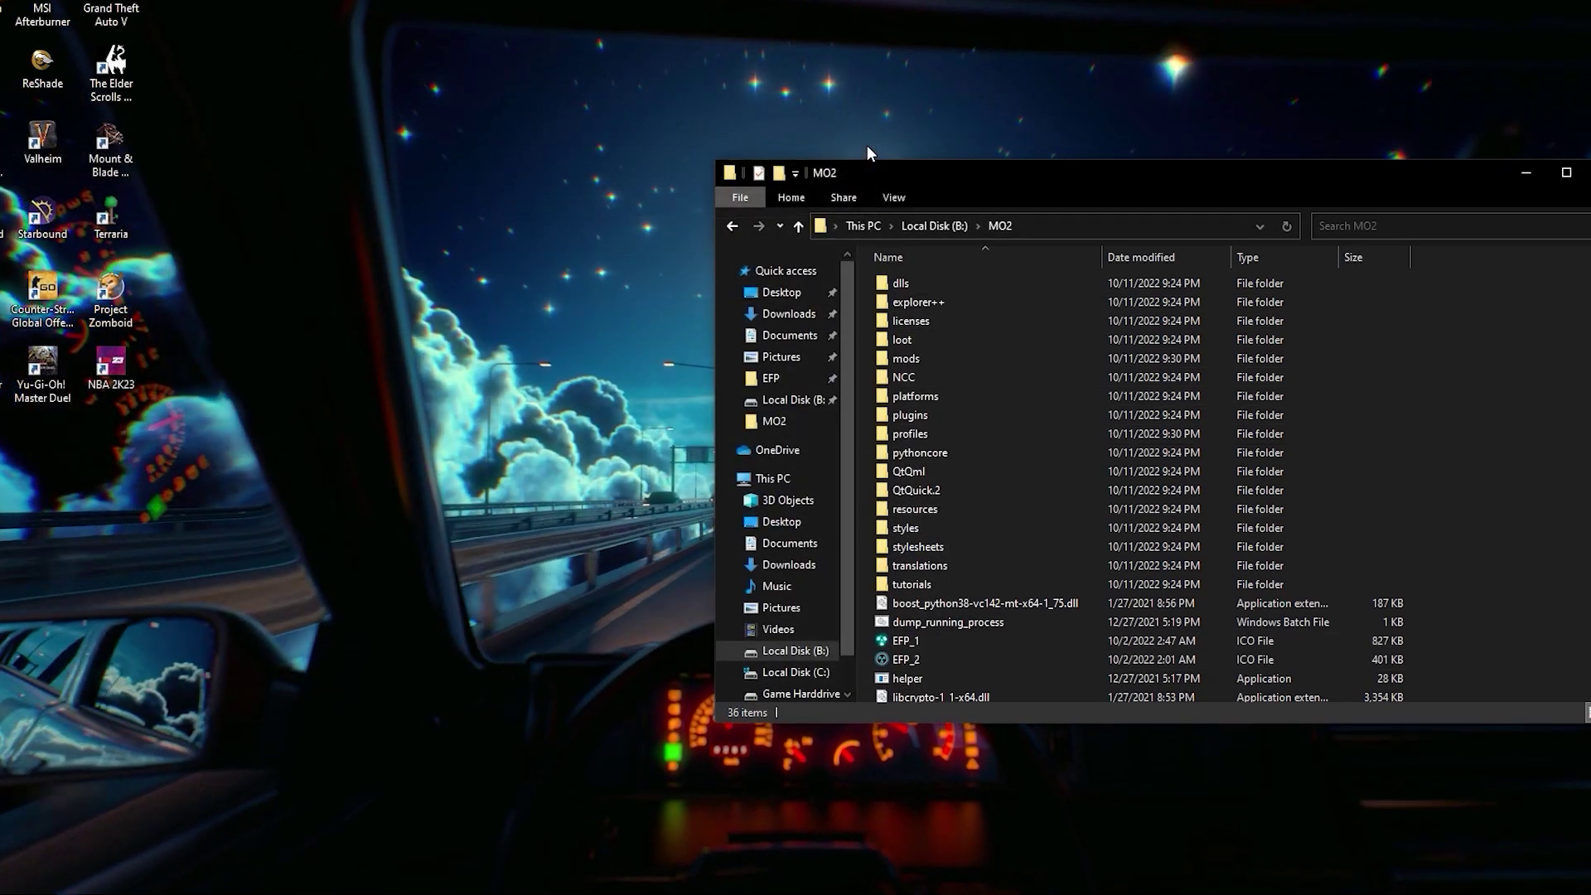
scroll(946, 372, down, 4)
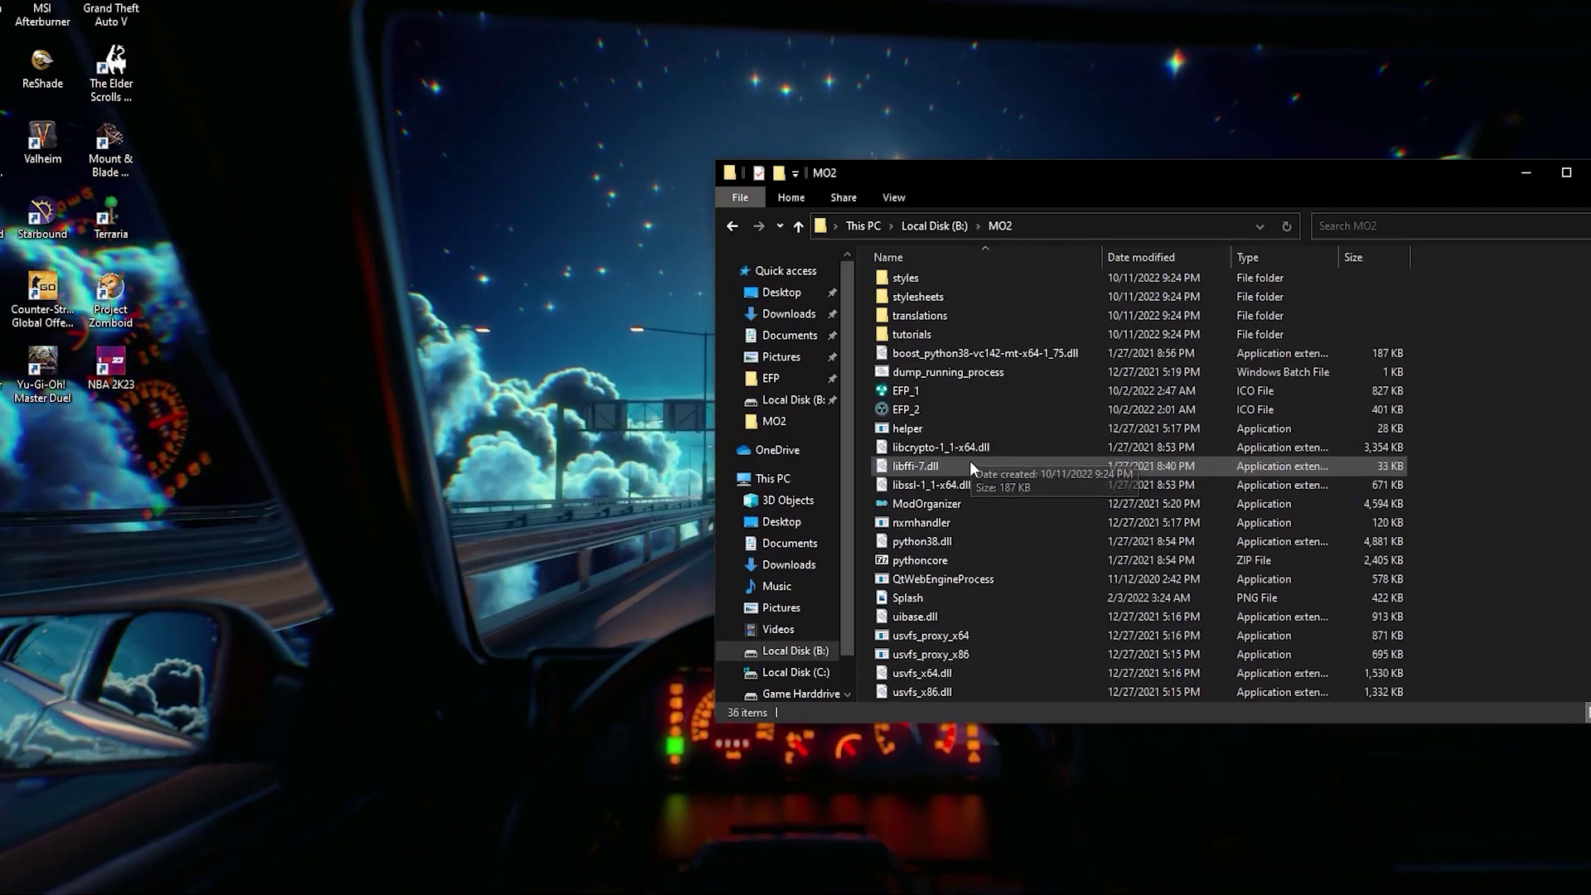
click(915, 505)
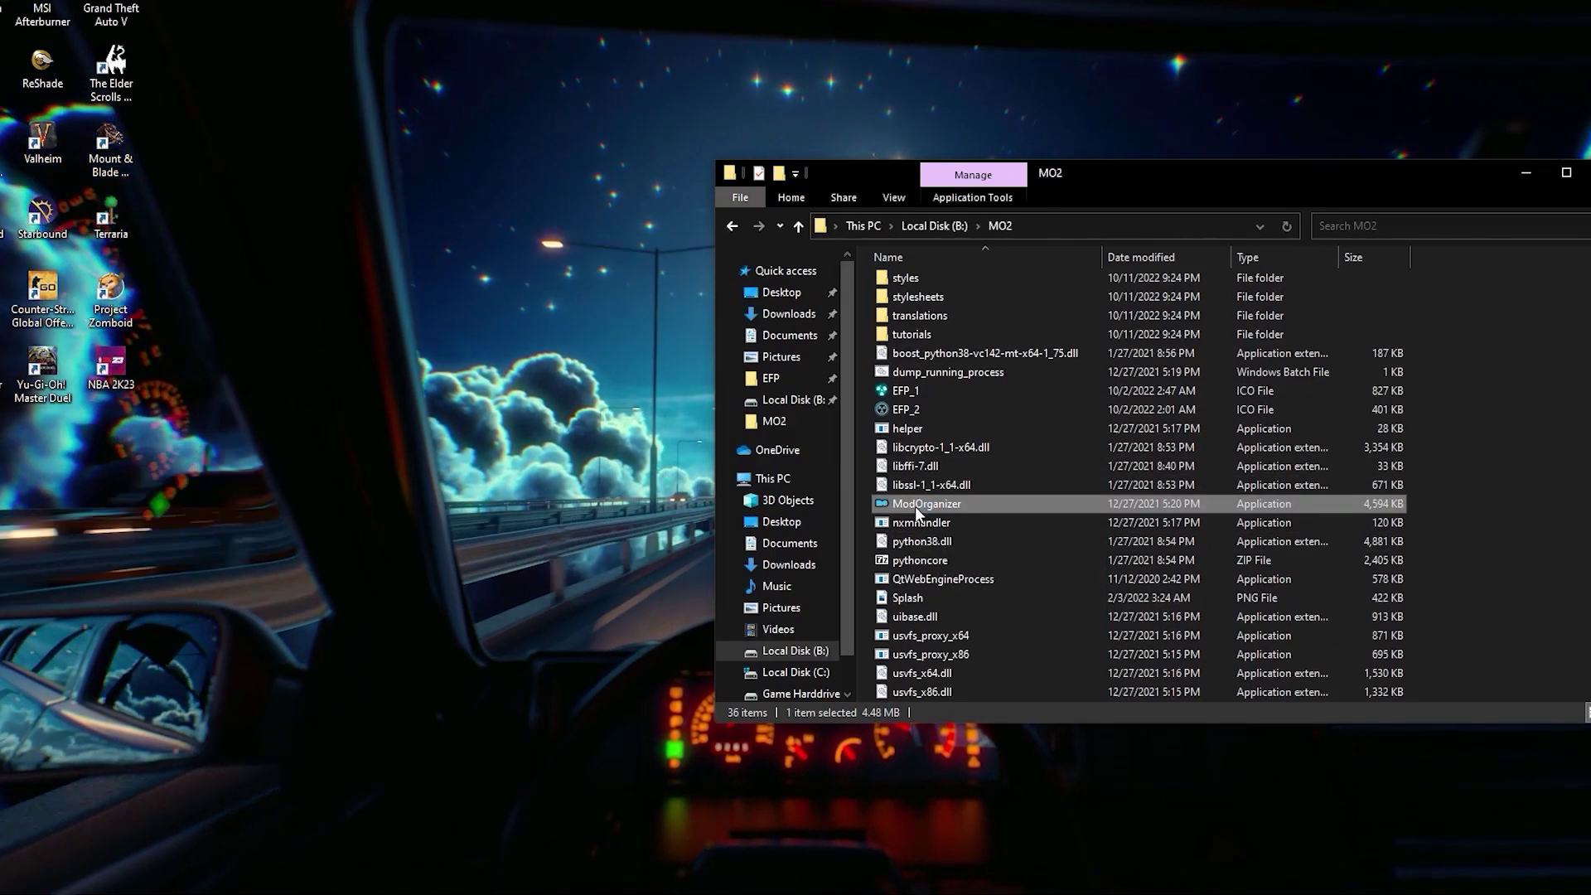
double_click(922, 504)
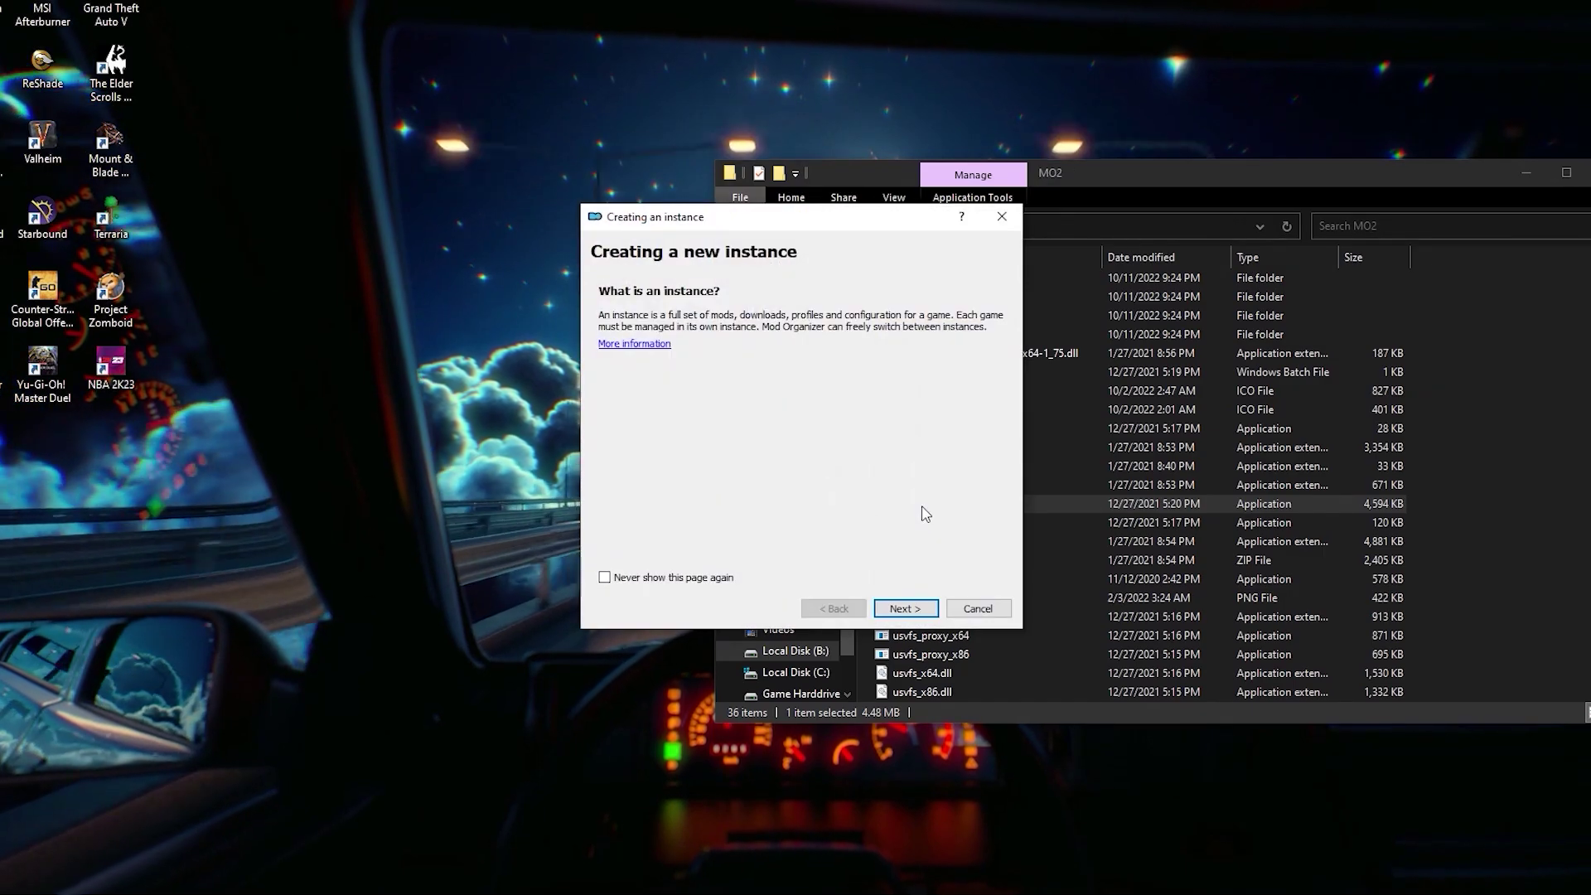
key(Escape)
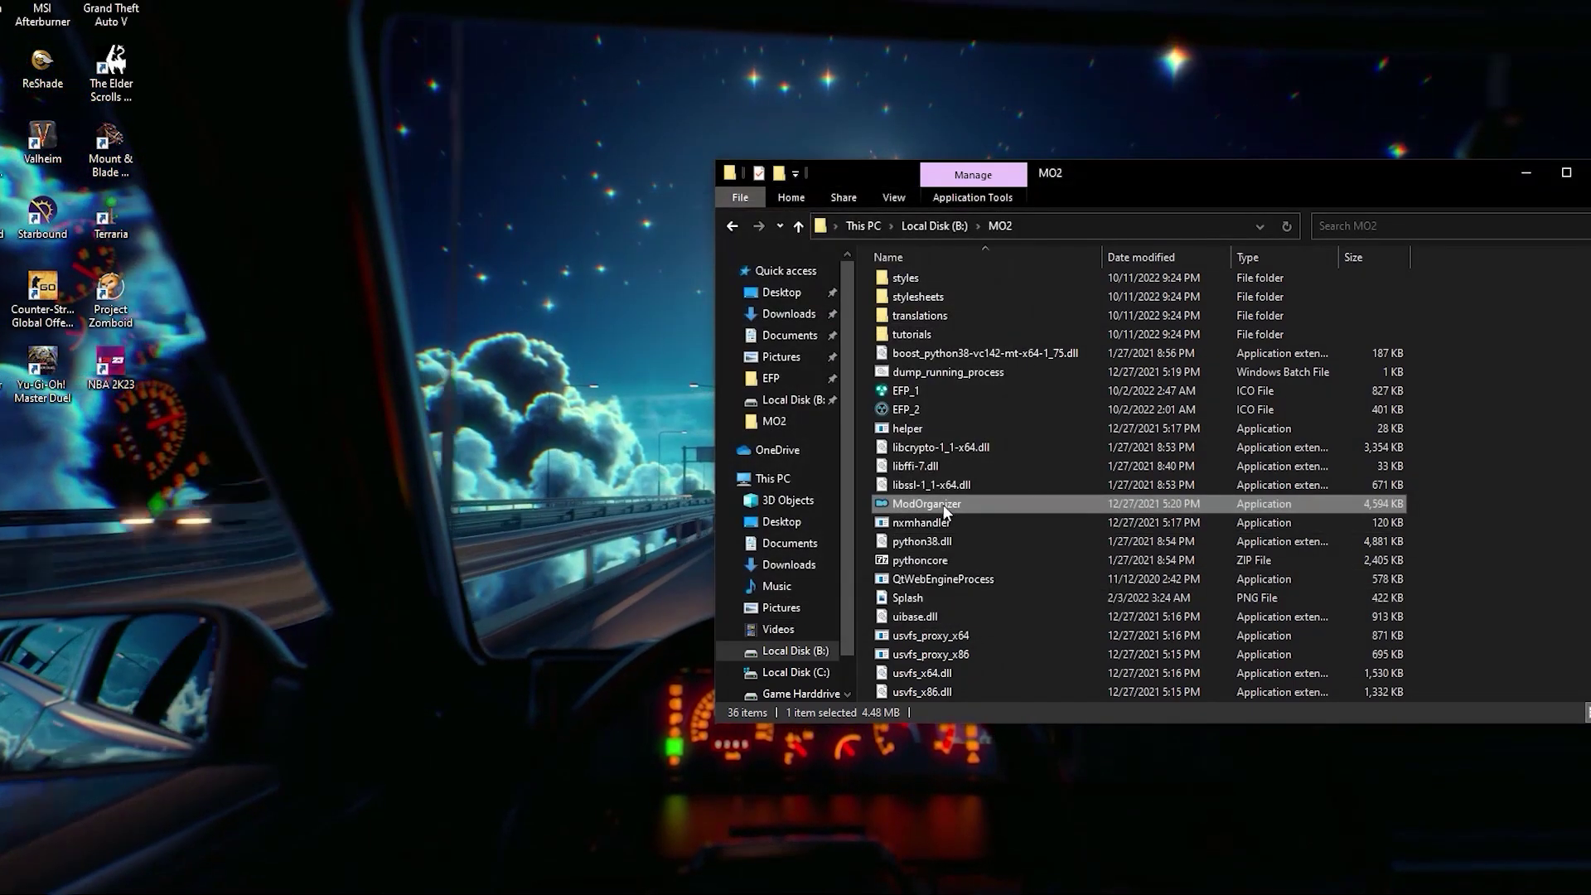
right_click(944, 505)
click(974, 535)
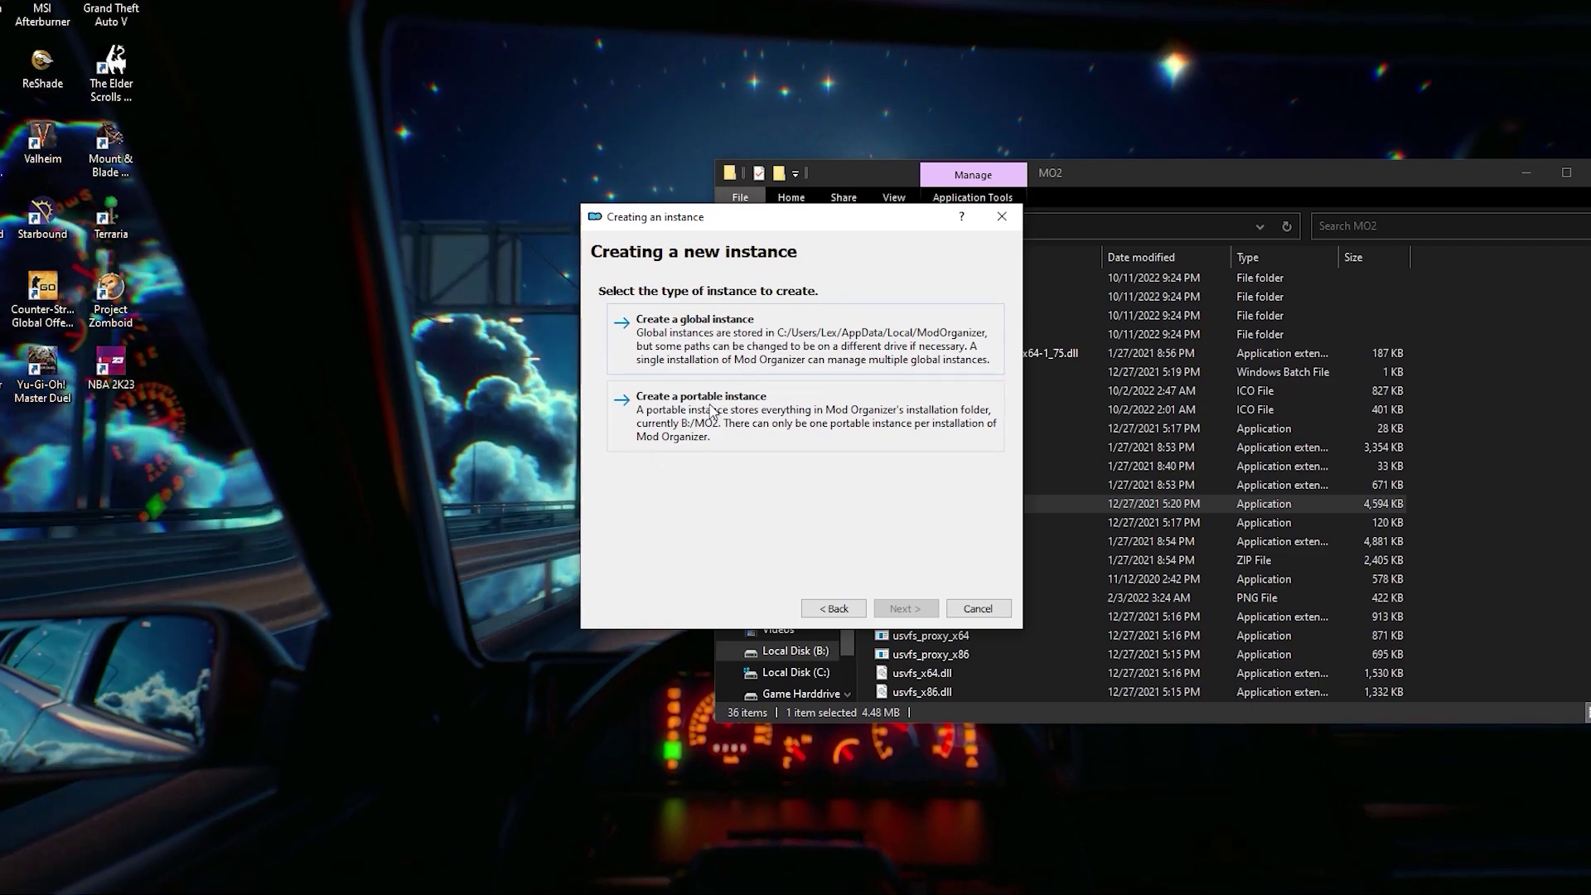
Step: Create a portable instance for the game in the EFP folder with its data stored in B:\MO2, declining the nxm link association
click(710, 417)
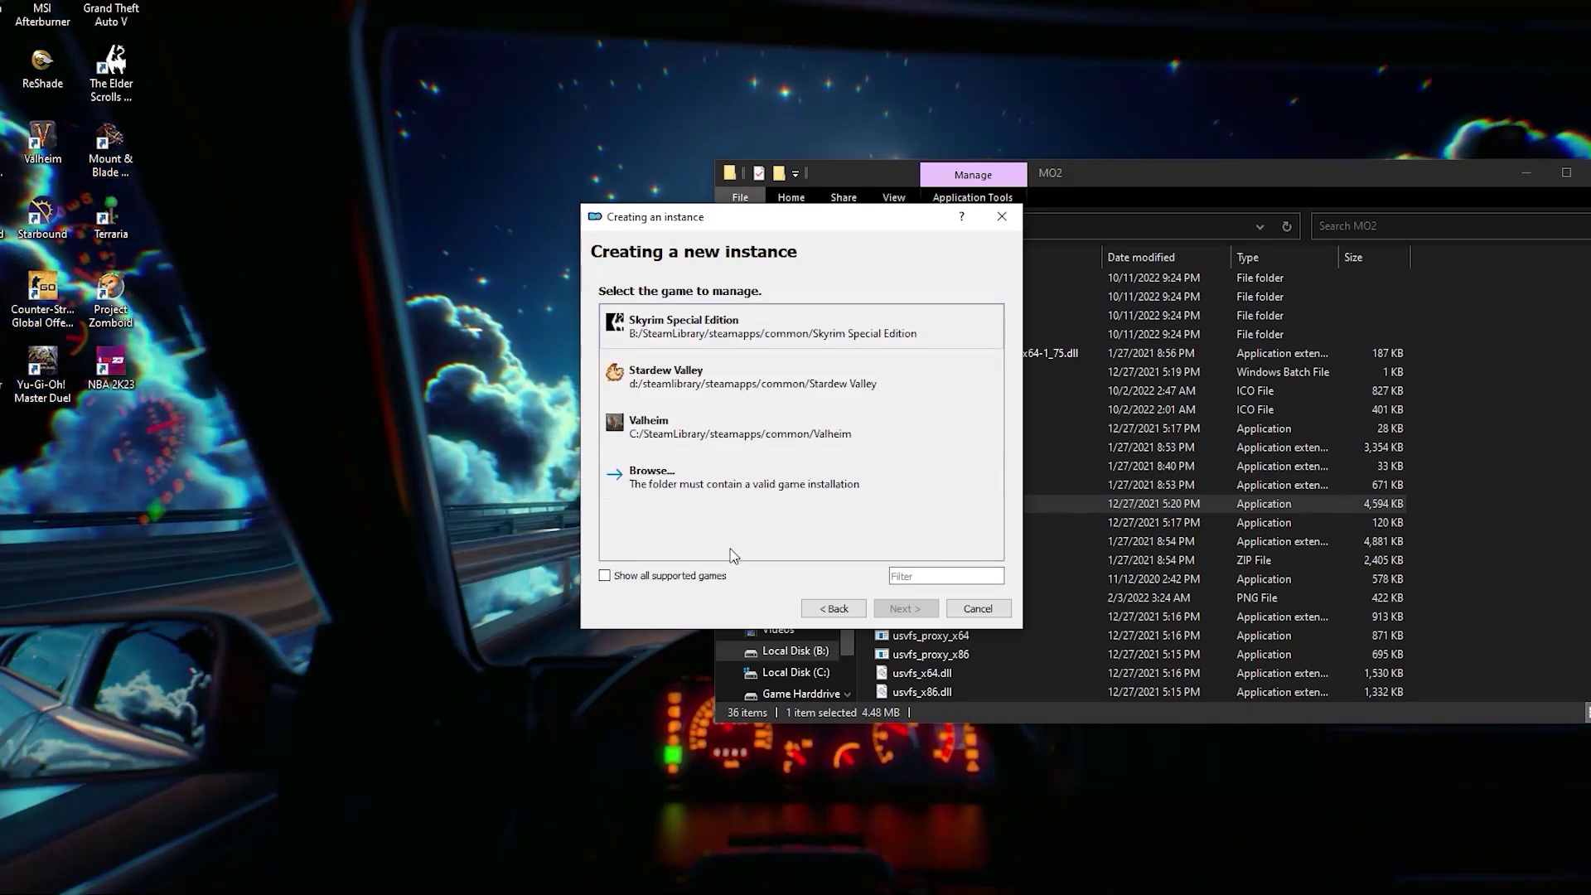
click(694, 487)
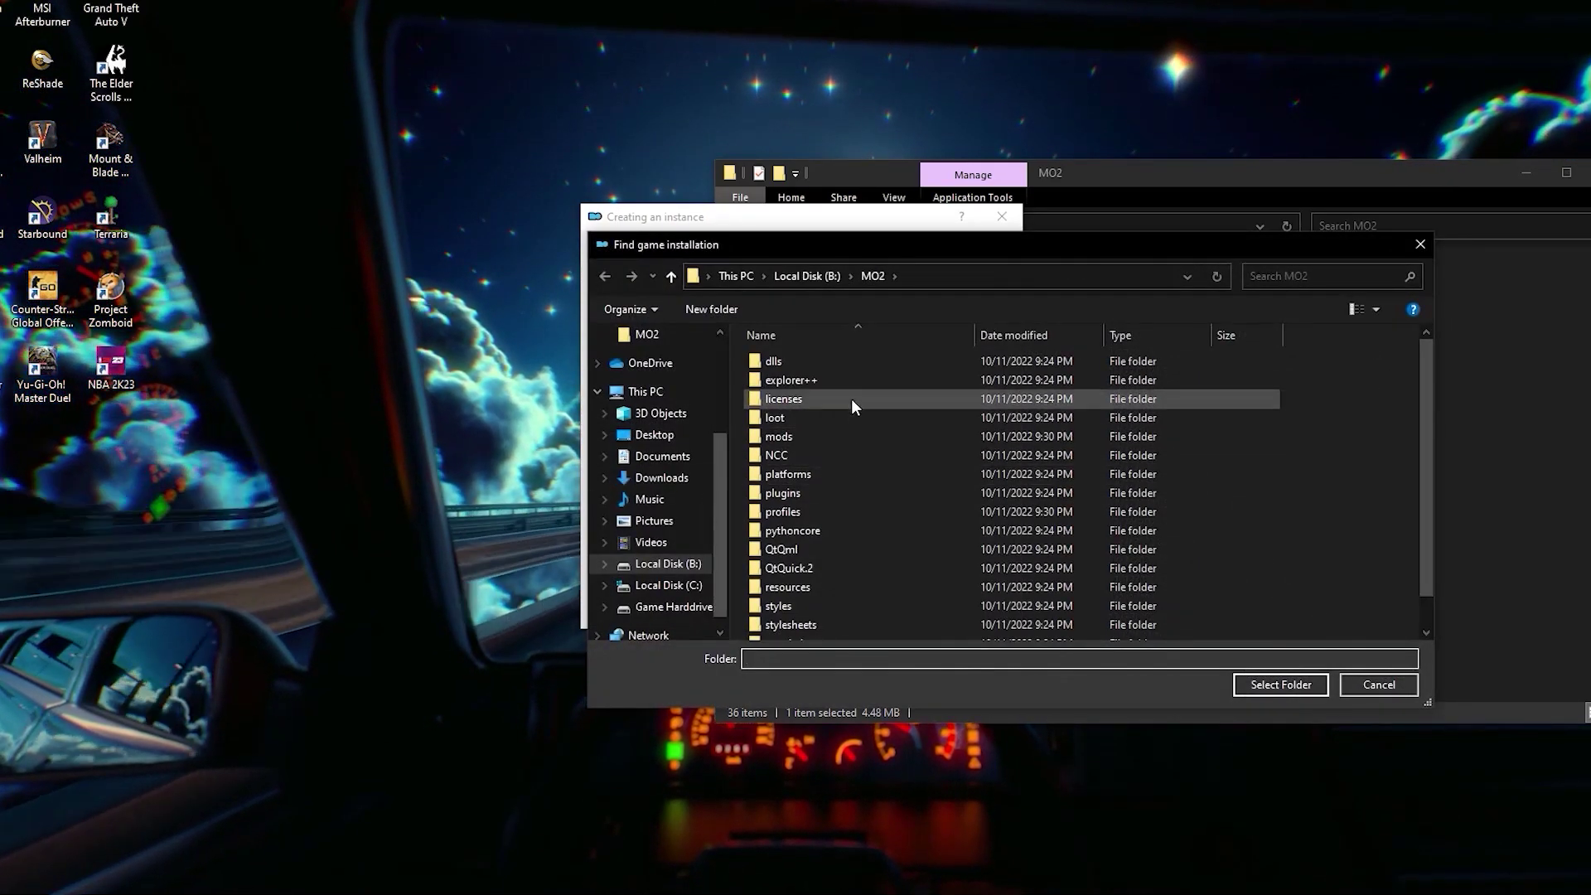
click(812, 278)
click(780, 416)
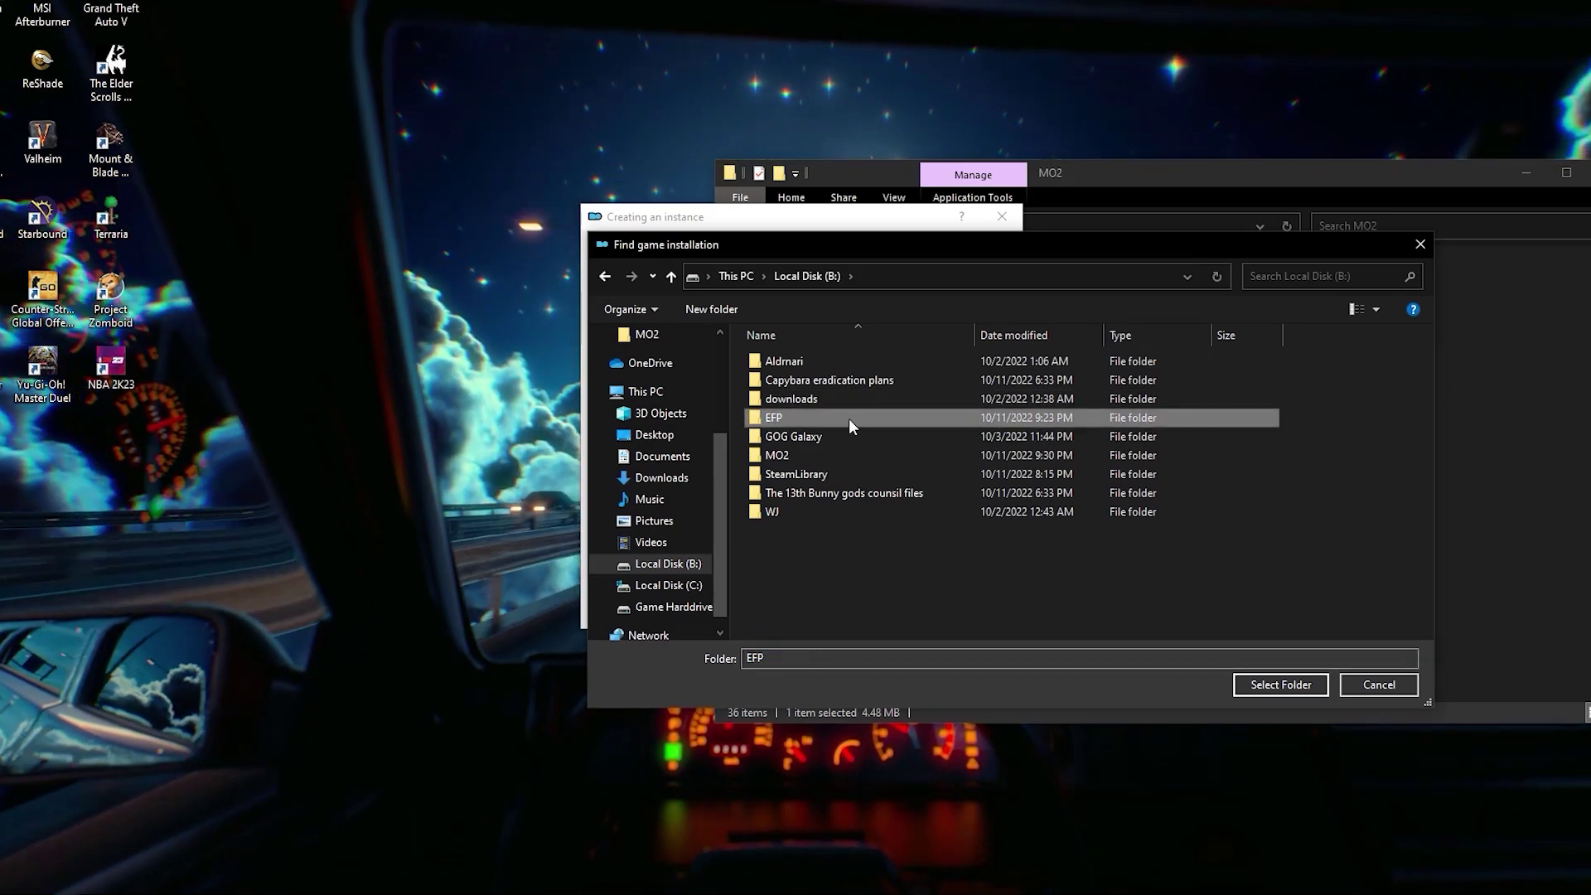
click(1276, 685)
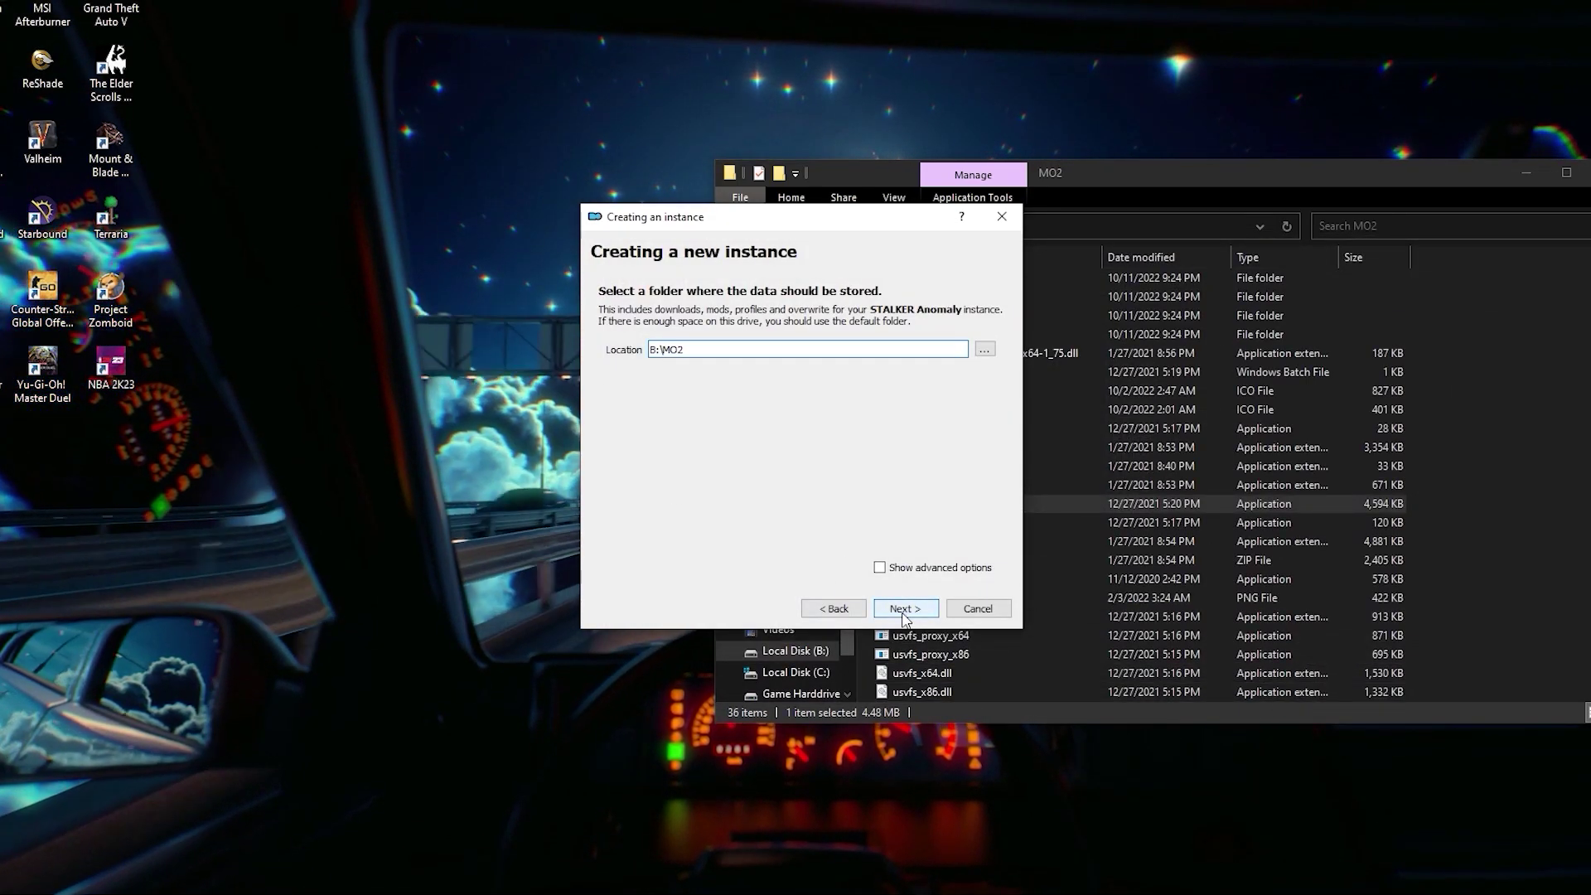
click(899, 611)
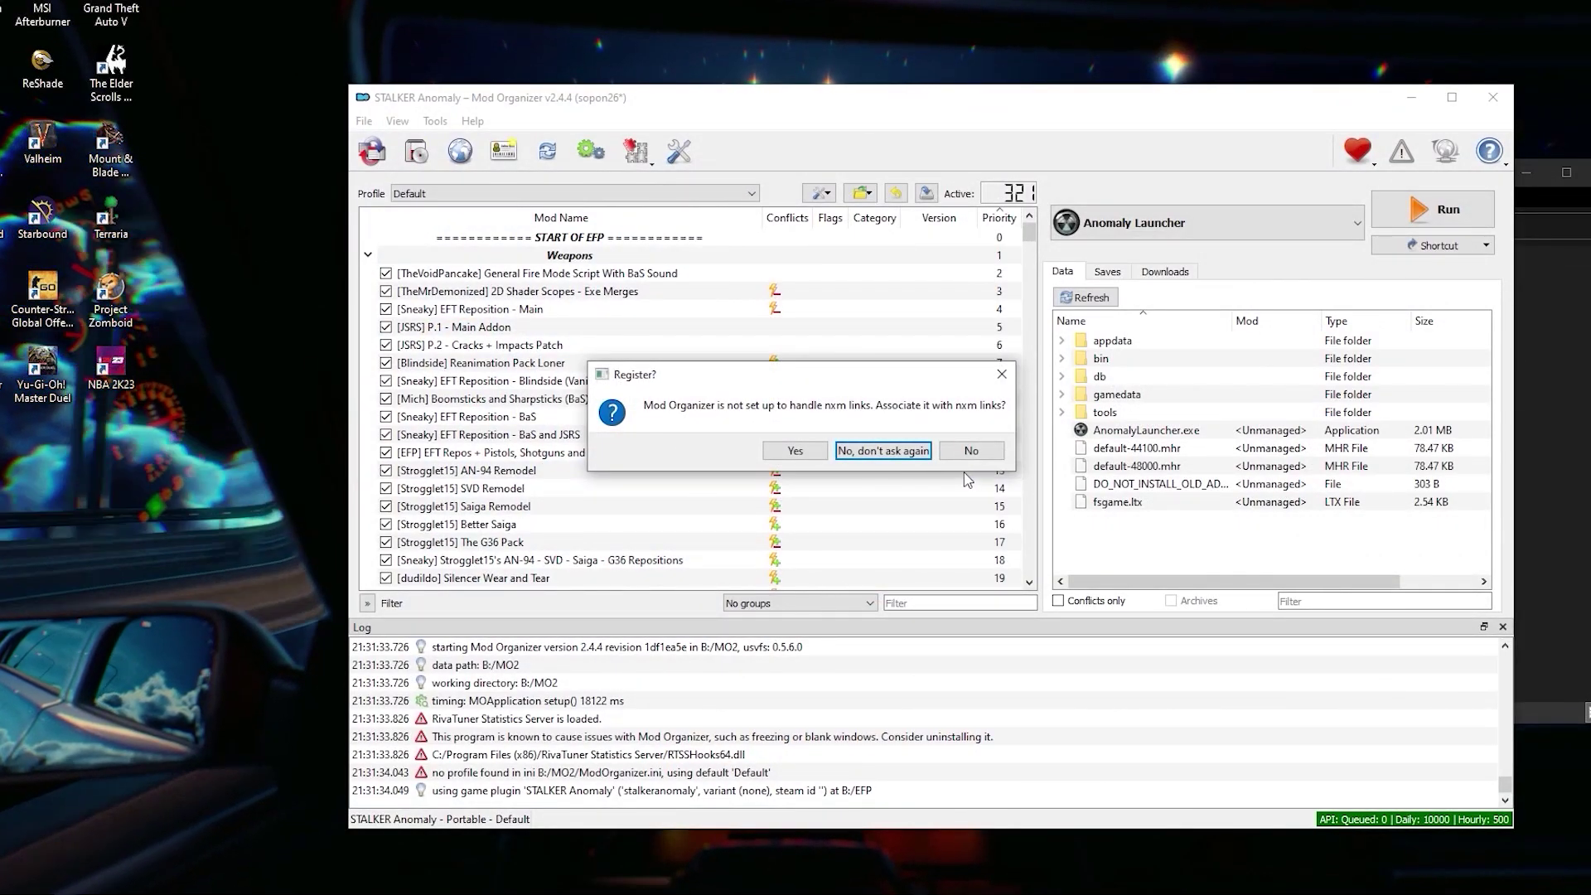
click(971, 452)
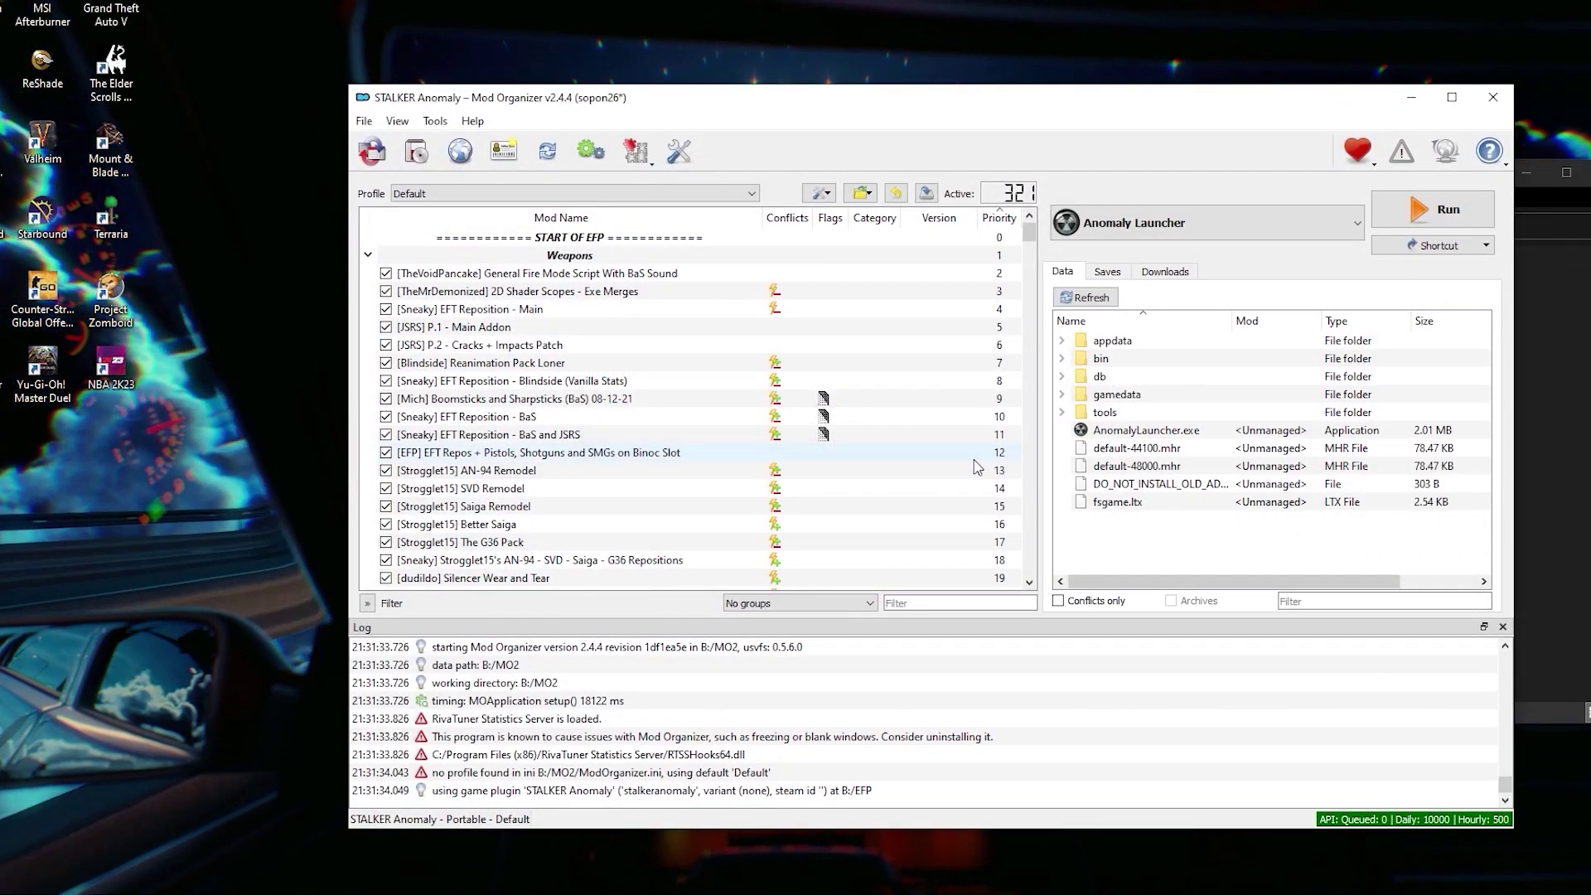
Step: Switch to the EFP 4.0 profile and look through its mod list down to the end
click(422, 198)
click(431, 232)
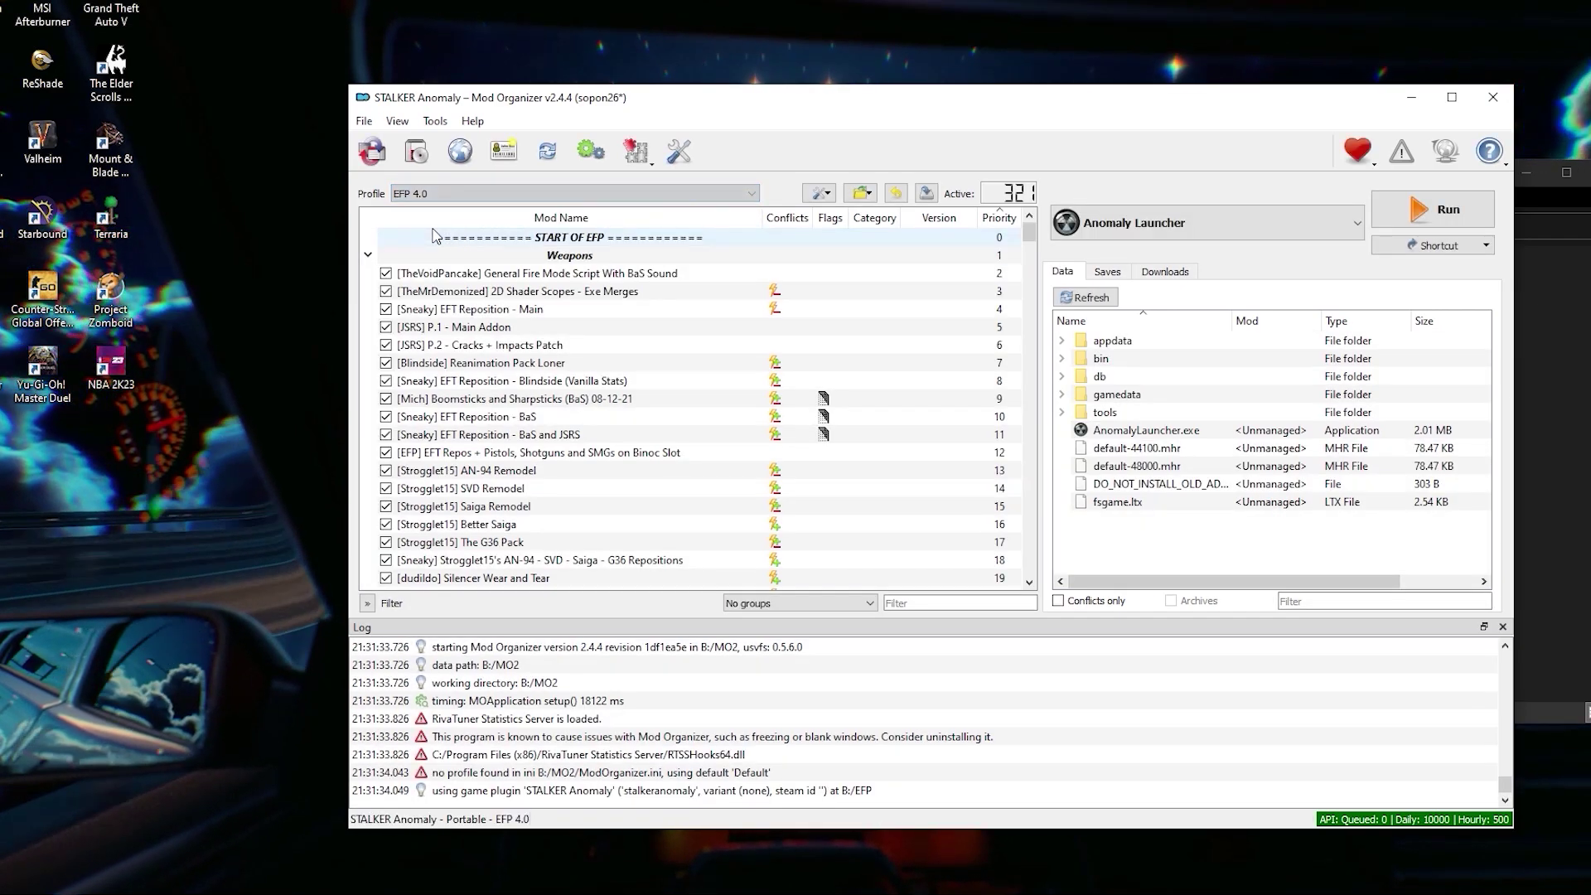
mouse_move(1029, 234)
mouse_down()
mouse_move(1037, 585)
mouse_move(1033, 230)
mouse_move(1029, 566)
mouse_up()
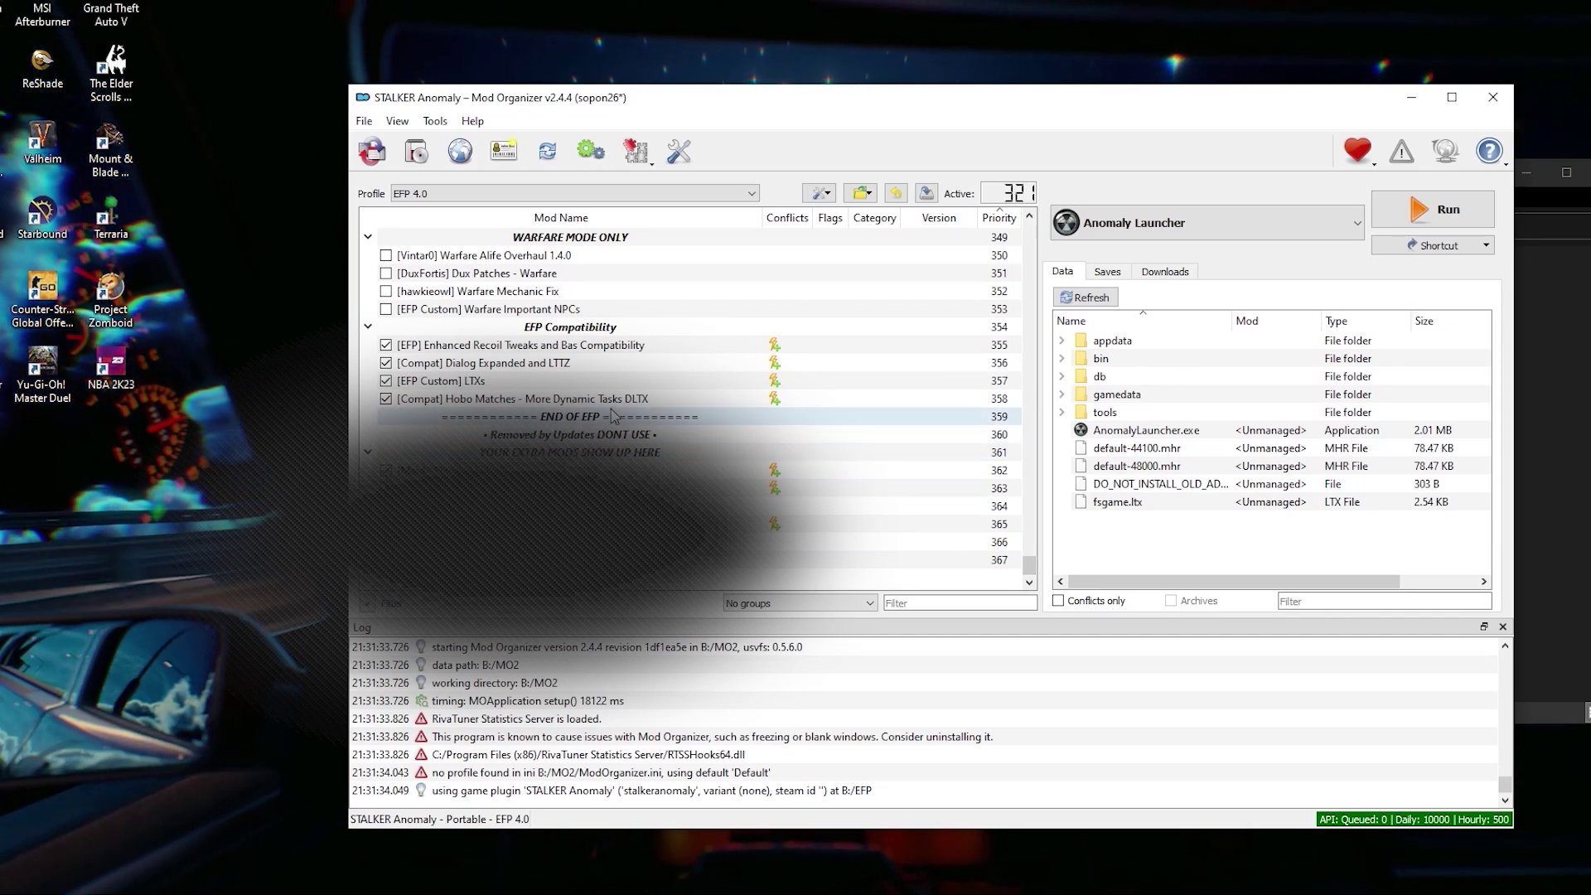
Step: Choose Anomaly Launcher as the executable and run it through Mod Organizer
click(1205, 225)
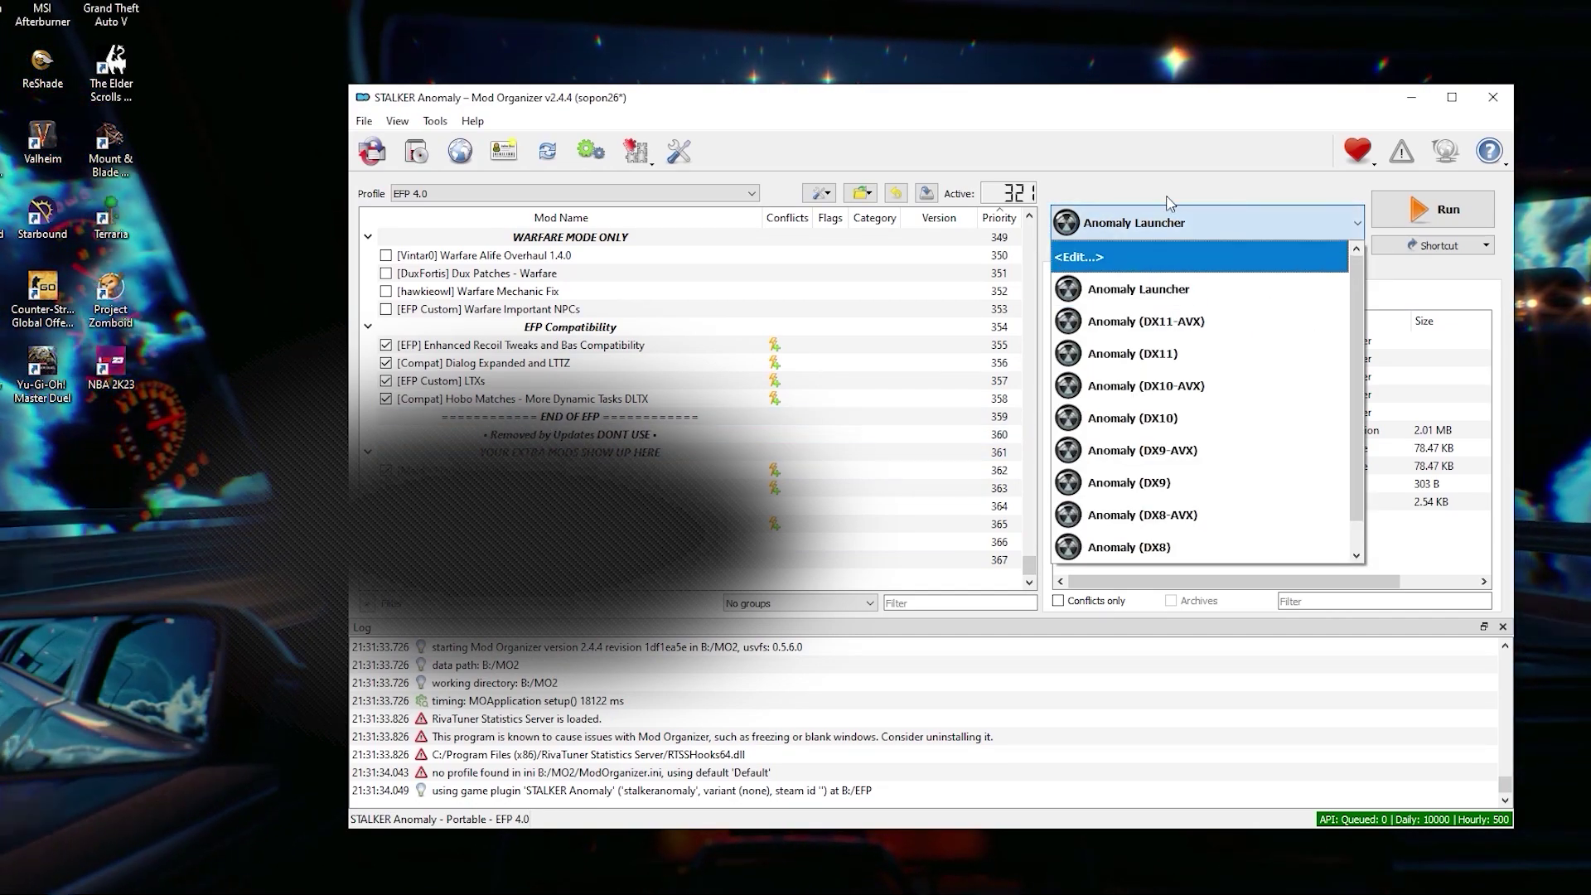
click(1204, 289)
click(1442, 209)
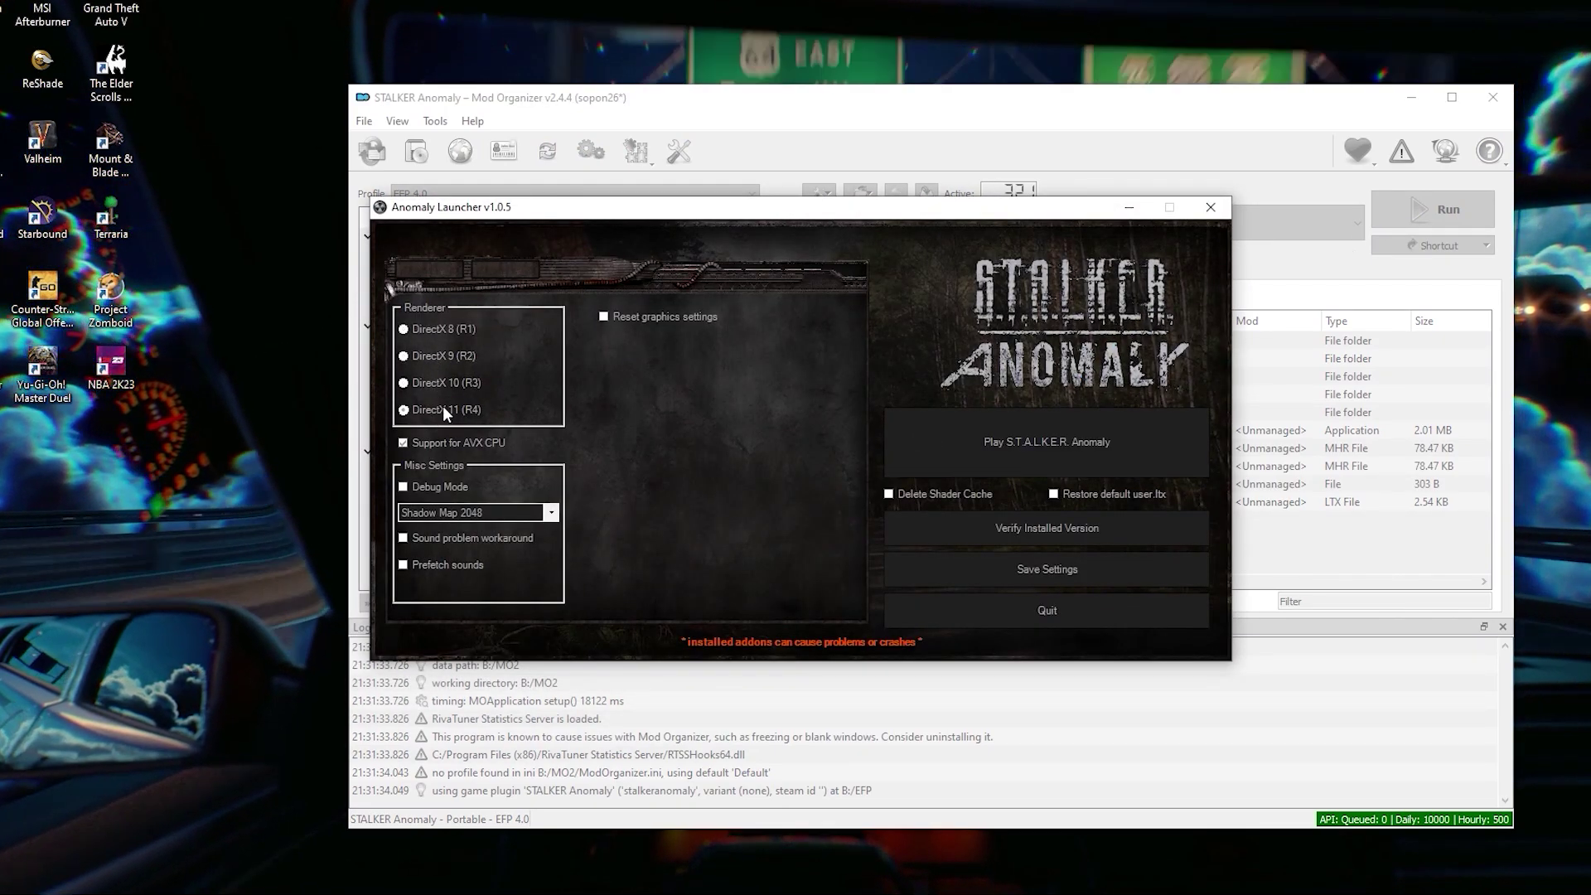
Step: Select the DirectX 11 (R4) renderer, check the screen resolution fields, enable Delete Shader Cache and start S.T.A.L.K.E.R. Anomaly
click(443, 408)
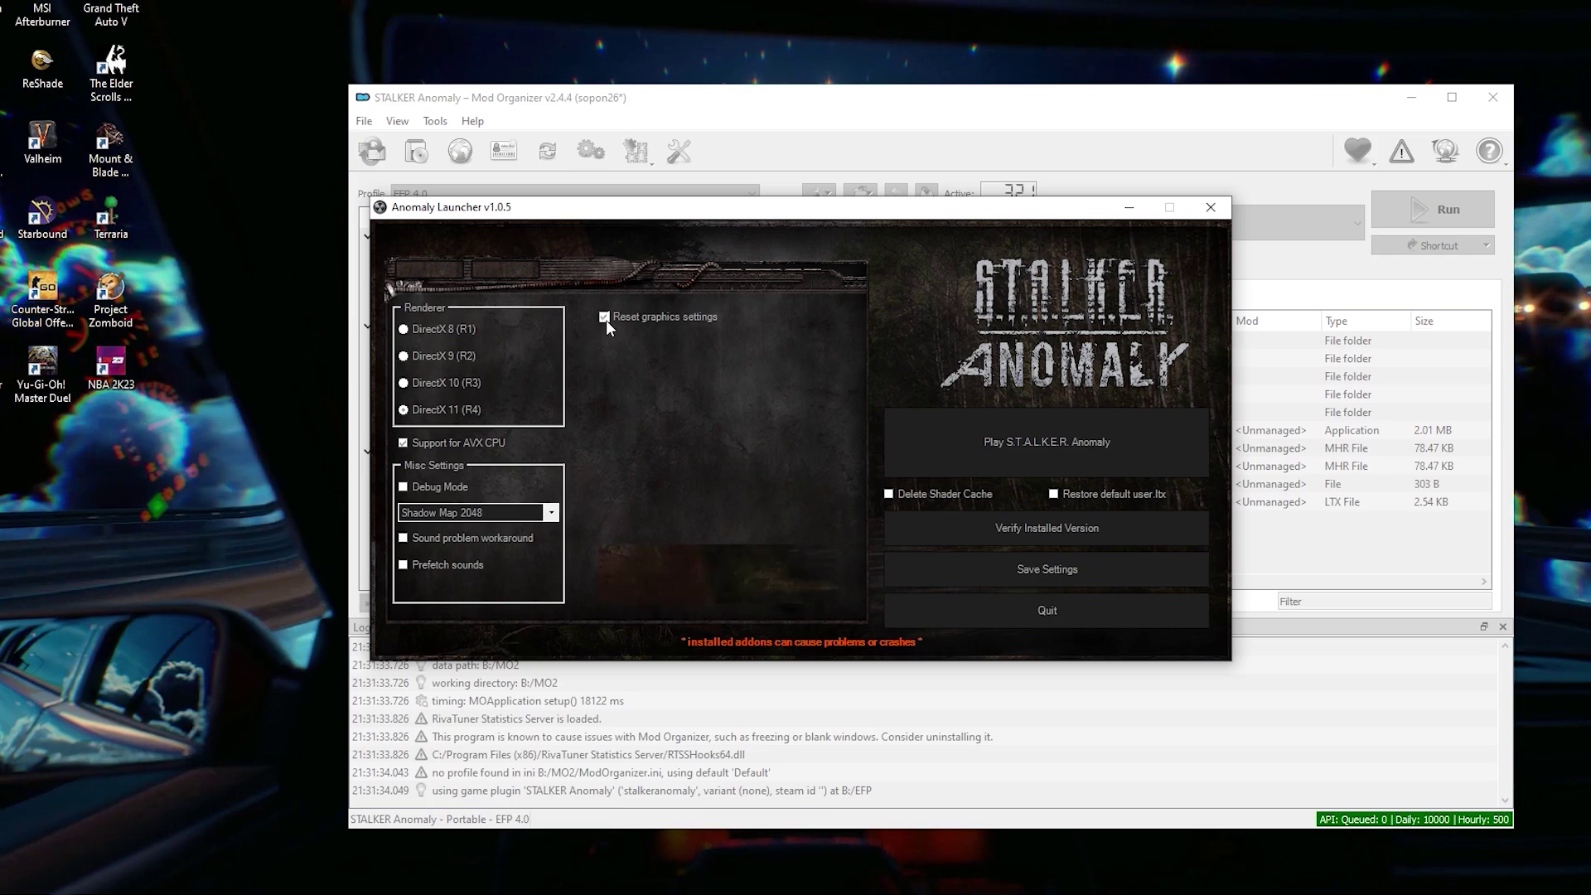
click(603, 316)
double_click(620, 378)
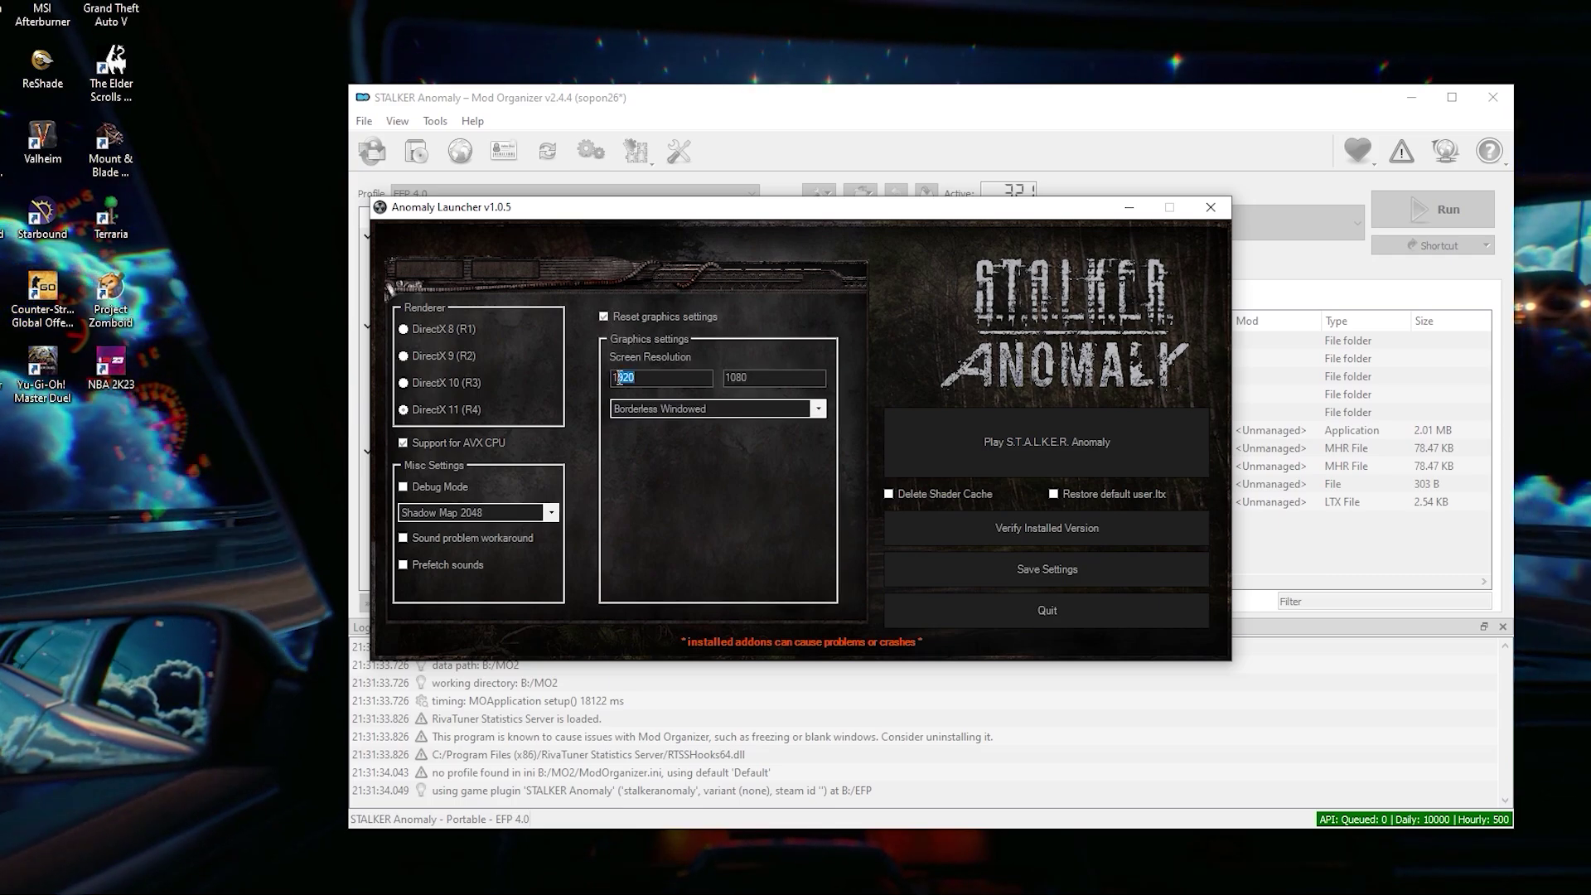
double_click(740, 377)
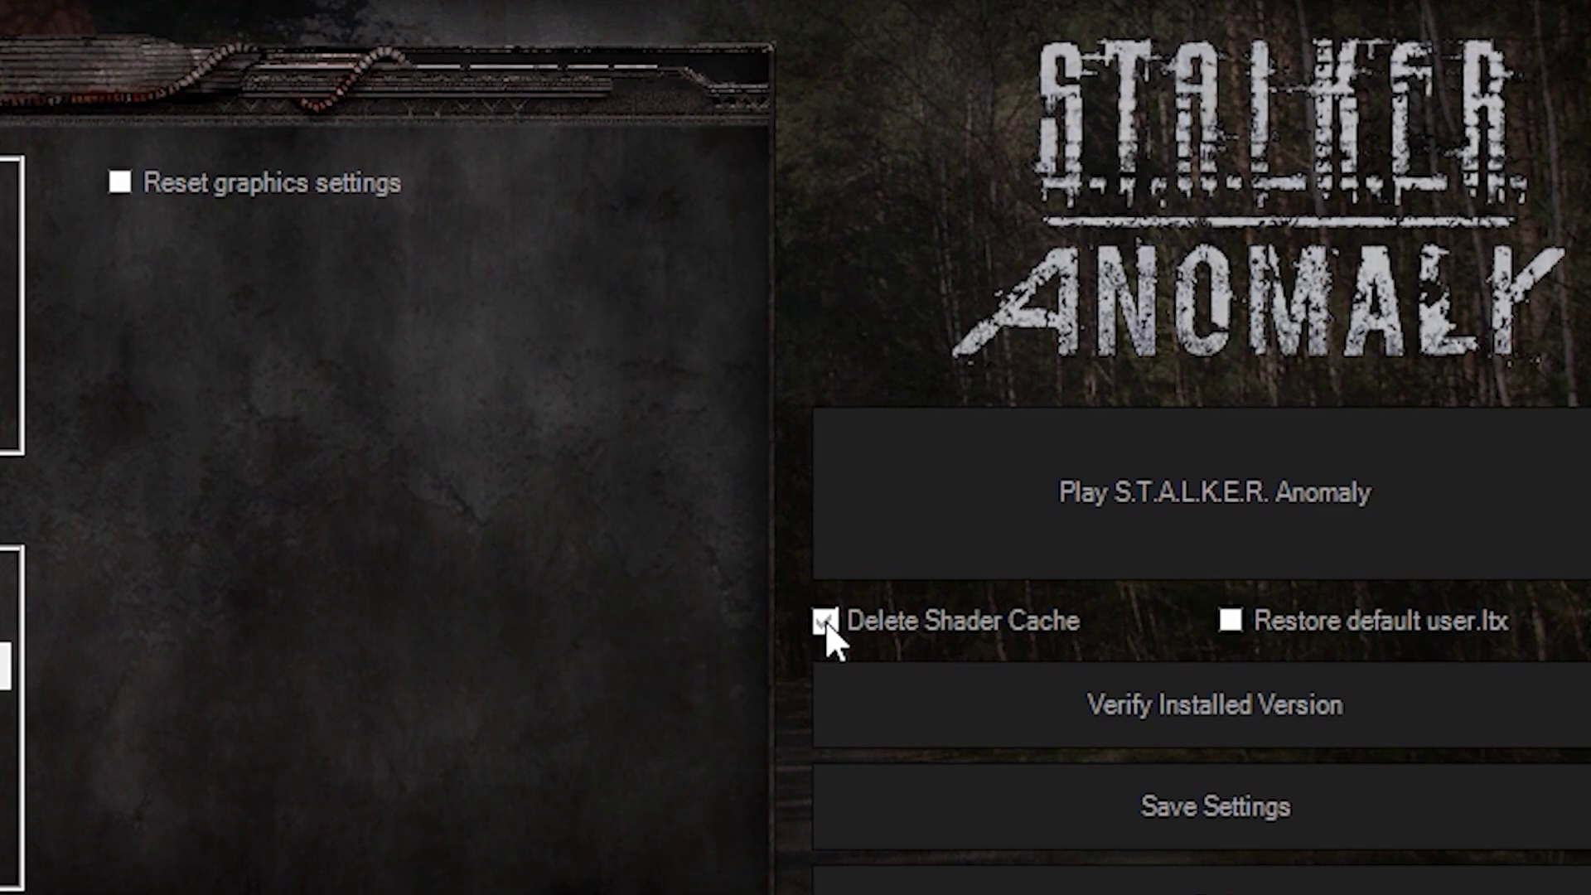
click(1154, 514)
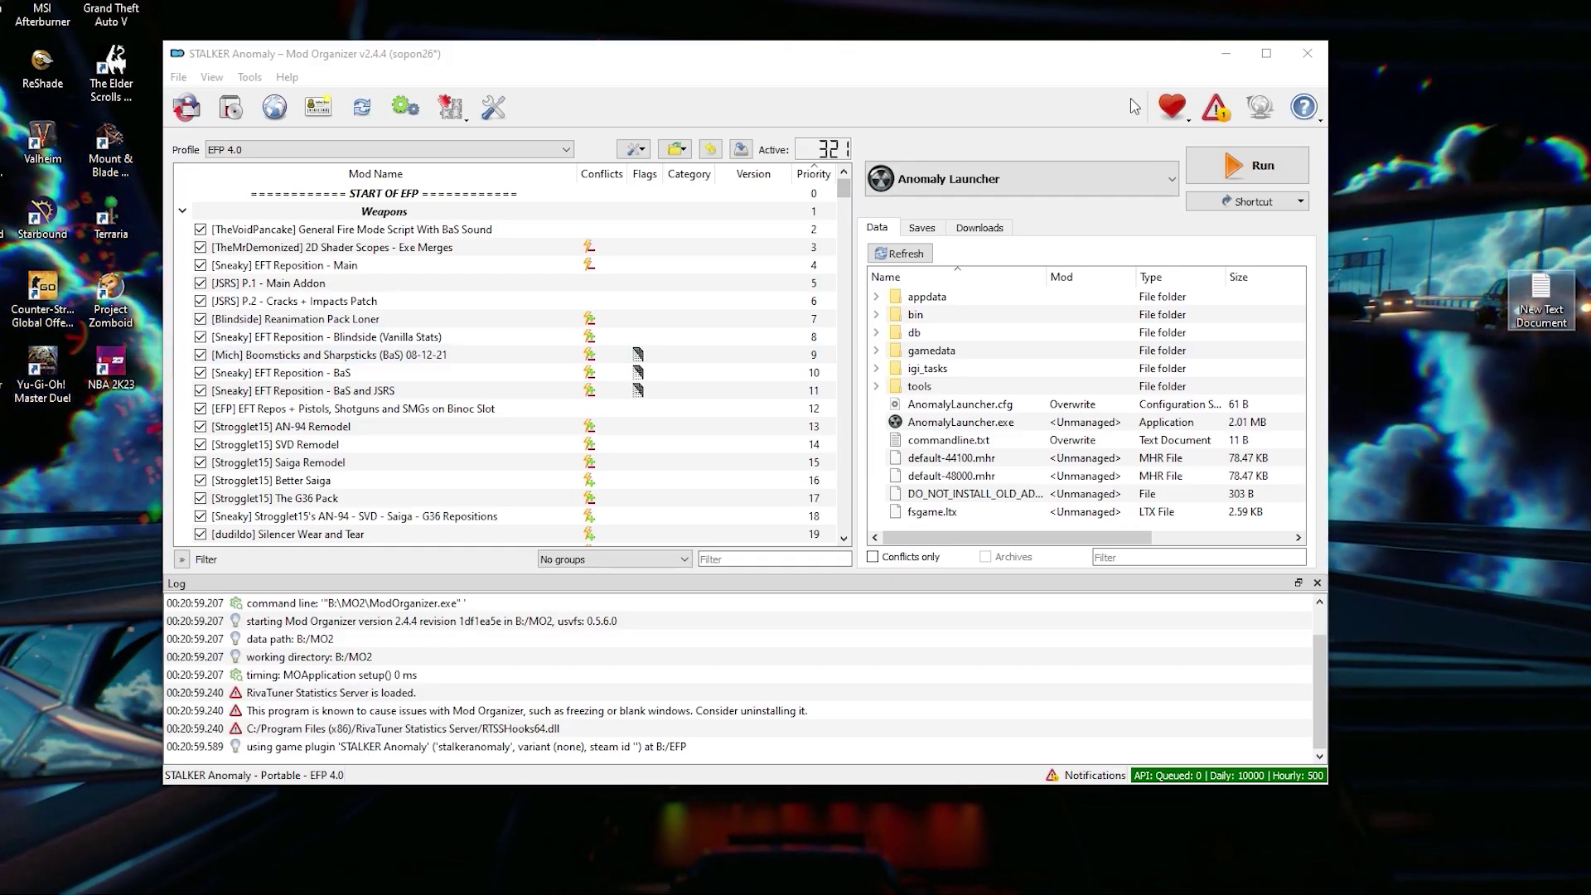
Step: Create a desktop shortcut for Anomaly Launcher and place it beside the EFP icon
click(1251, 201)
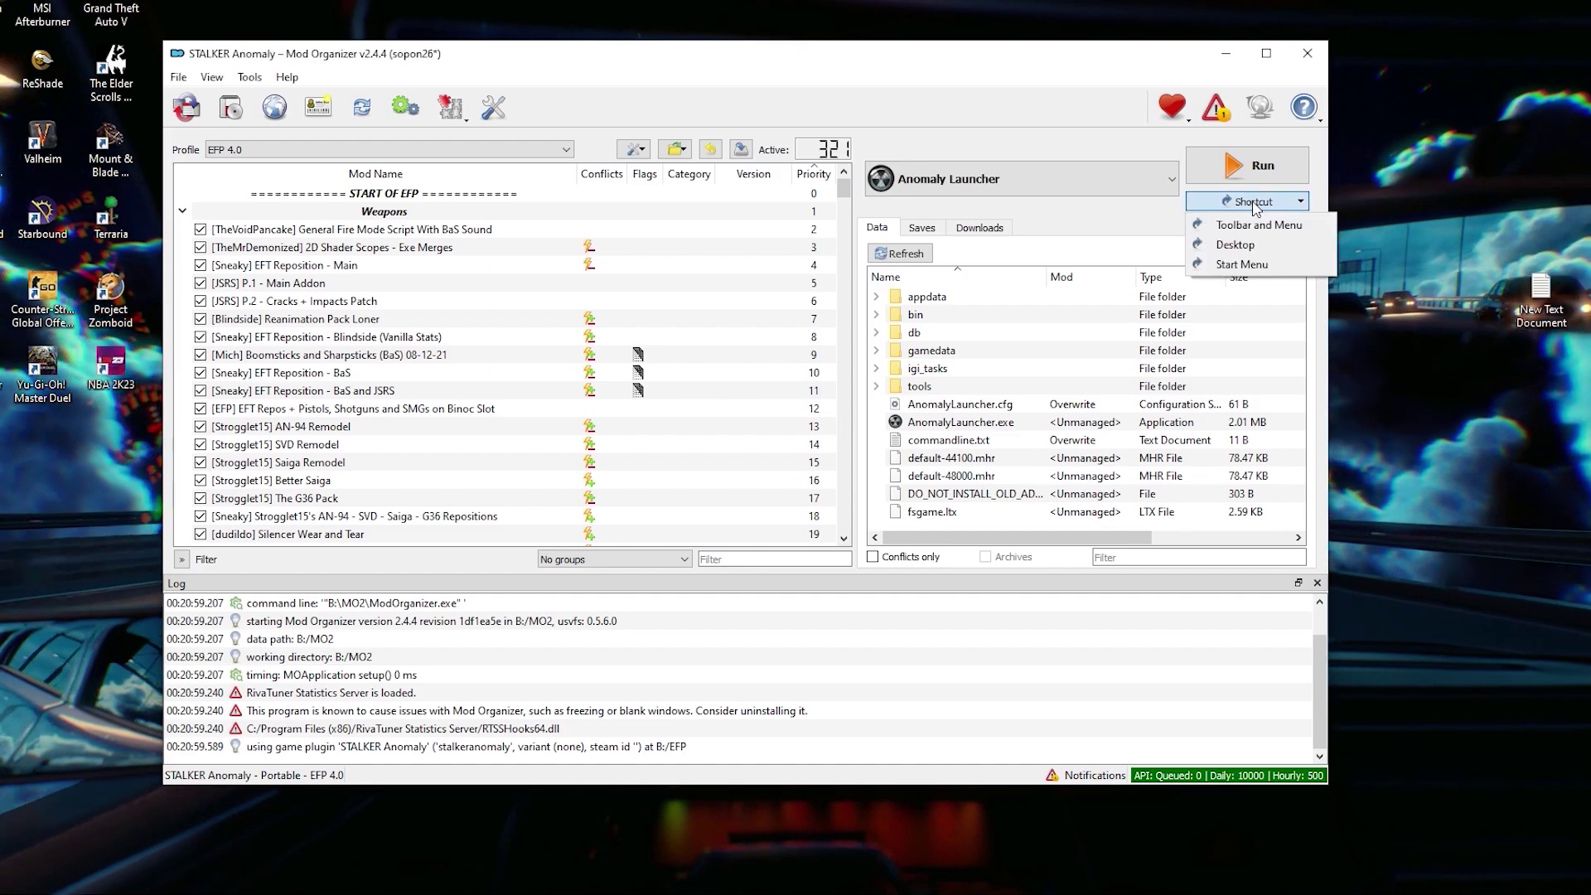
click(1227, 246)
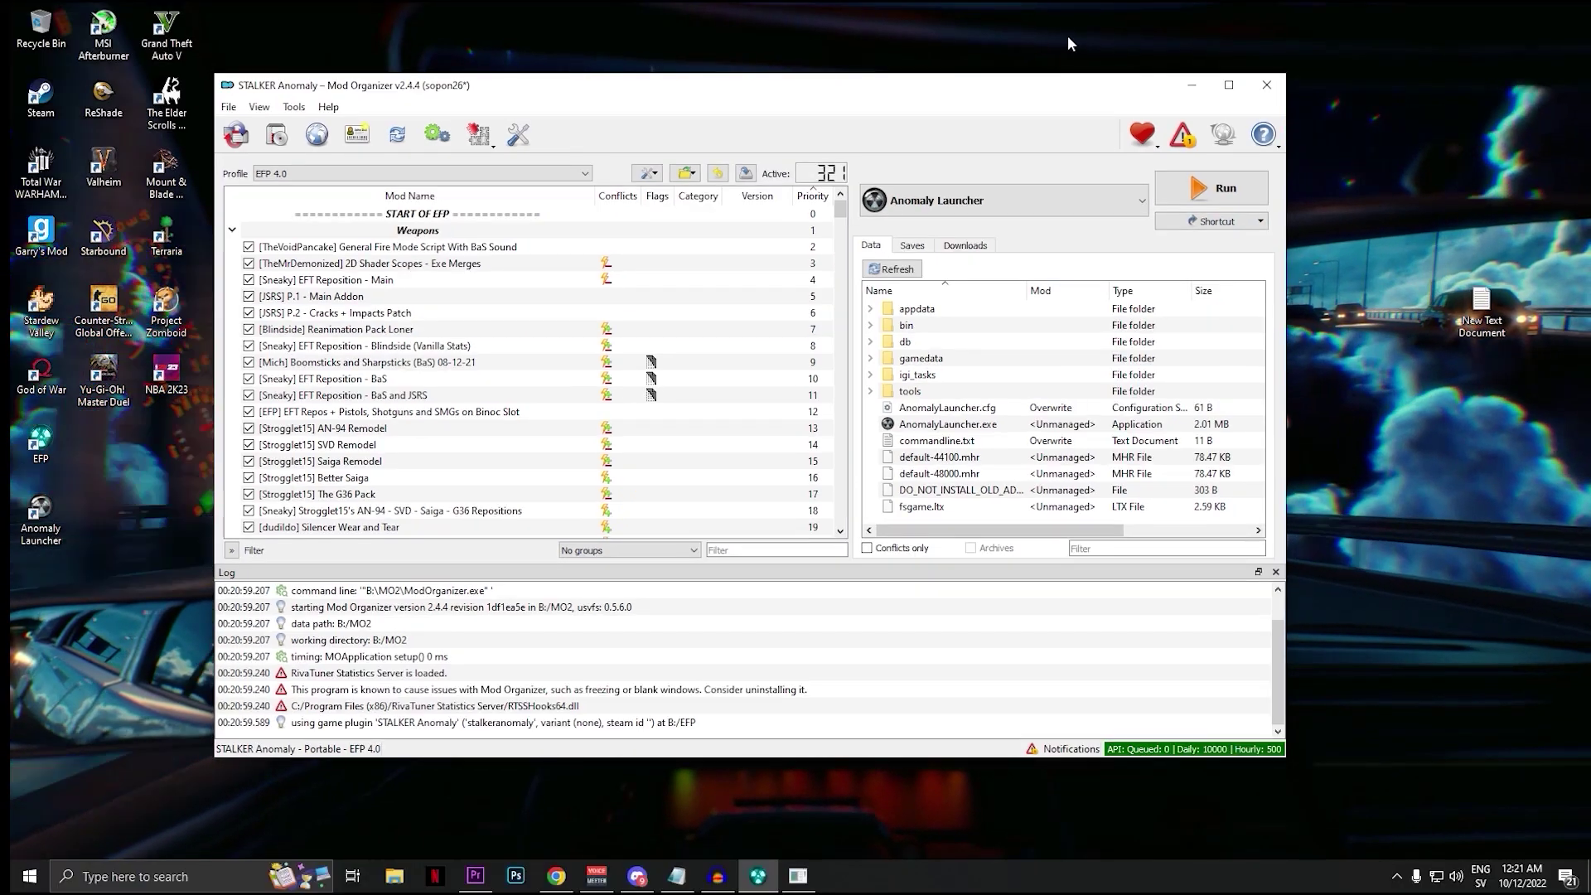
double_click(0, 518)
drag(59, 512, 101, 481)
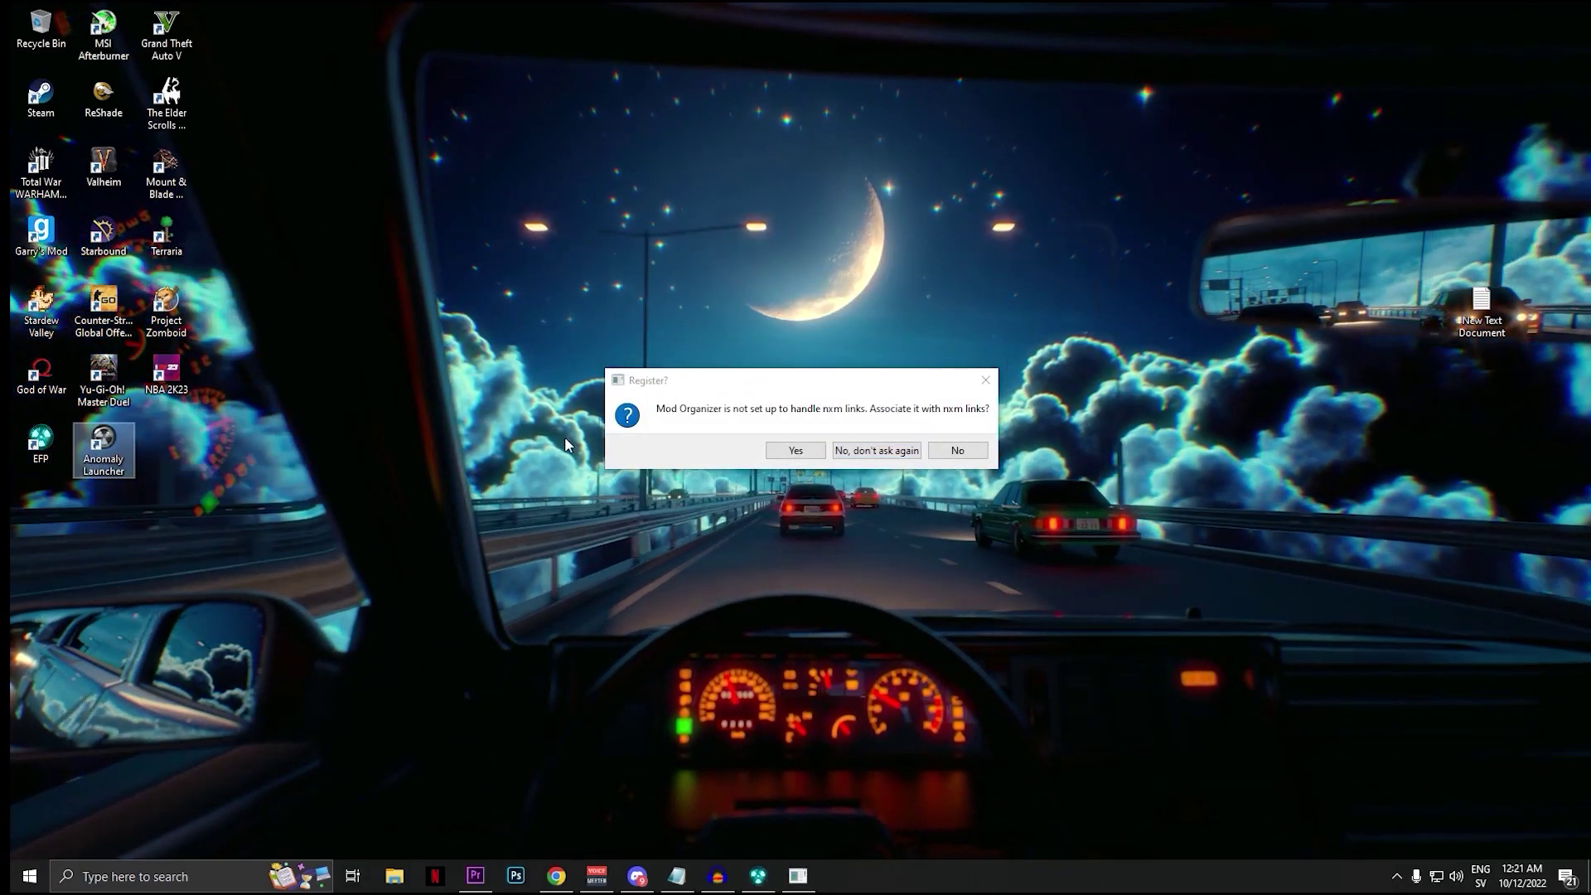
Step: Rename the Anomaly Launcher desktop shortcut as EFP V4
right_click(100, 485)
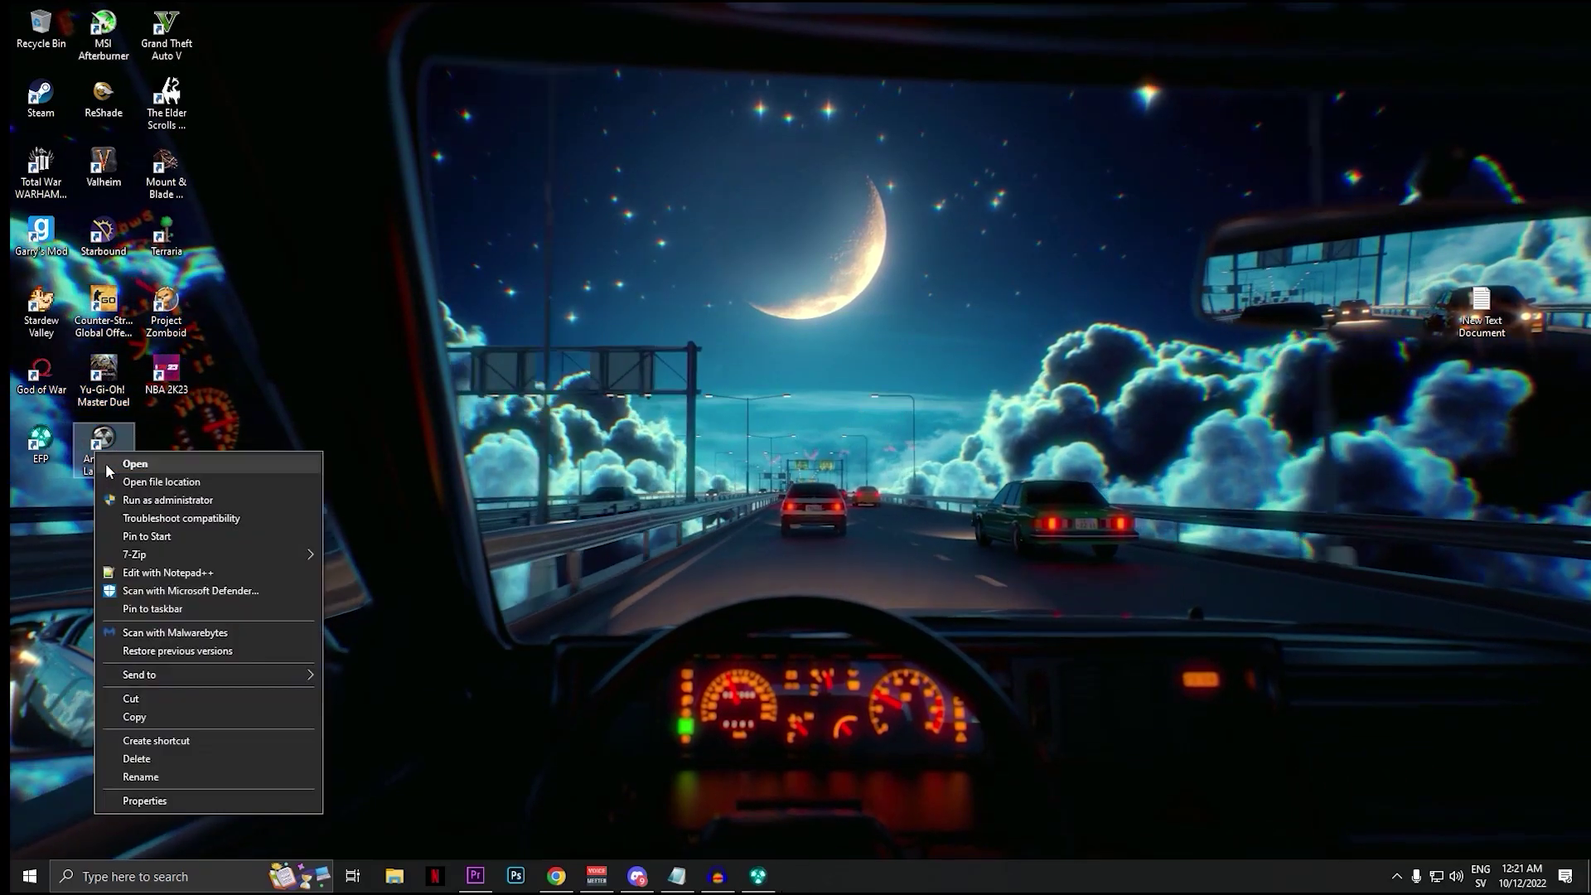
click(137, 775)
text(EFP v4)
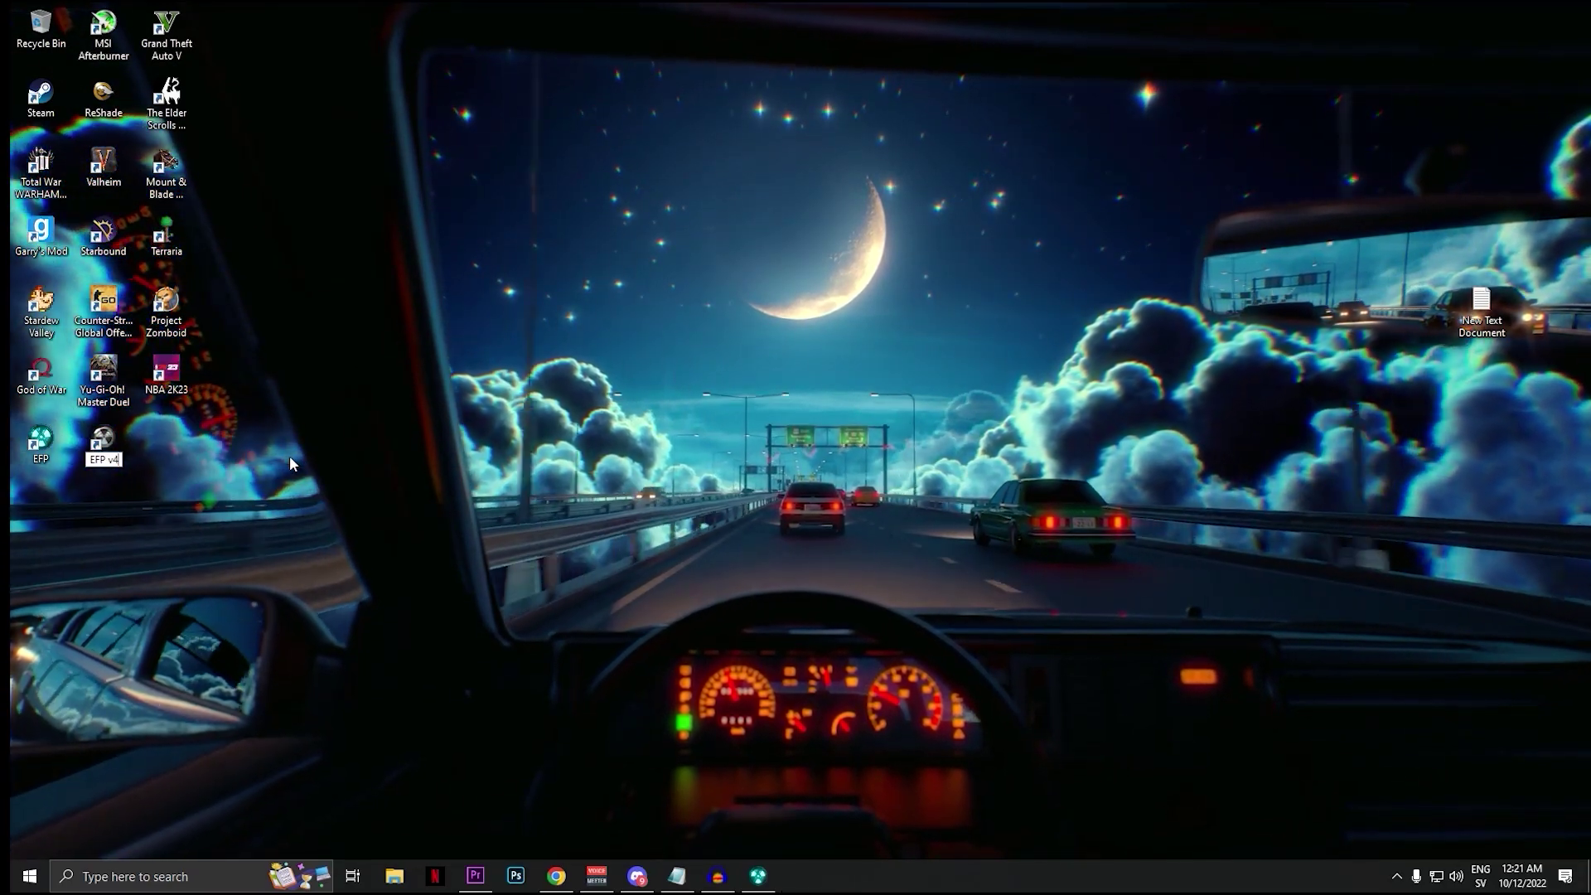
key(Return)
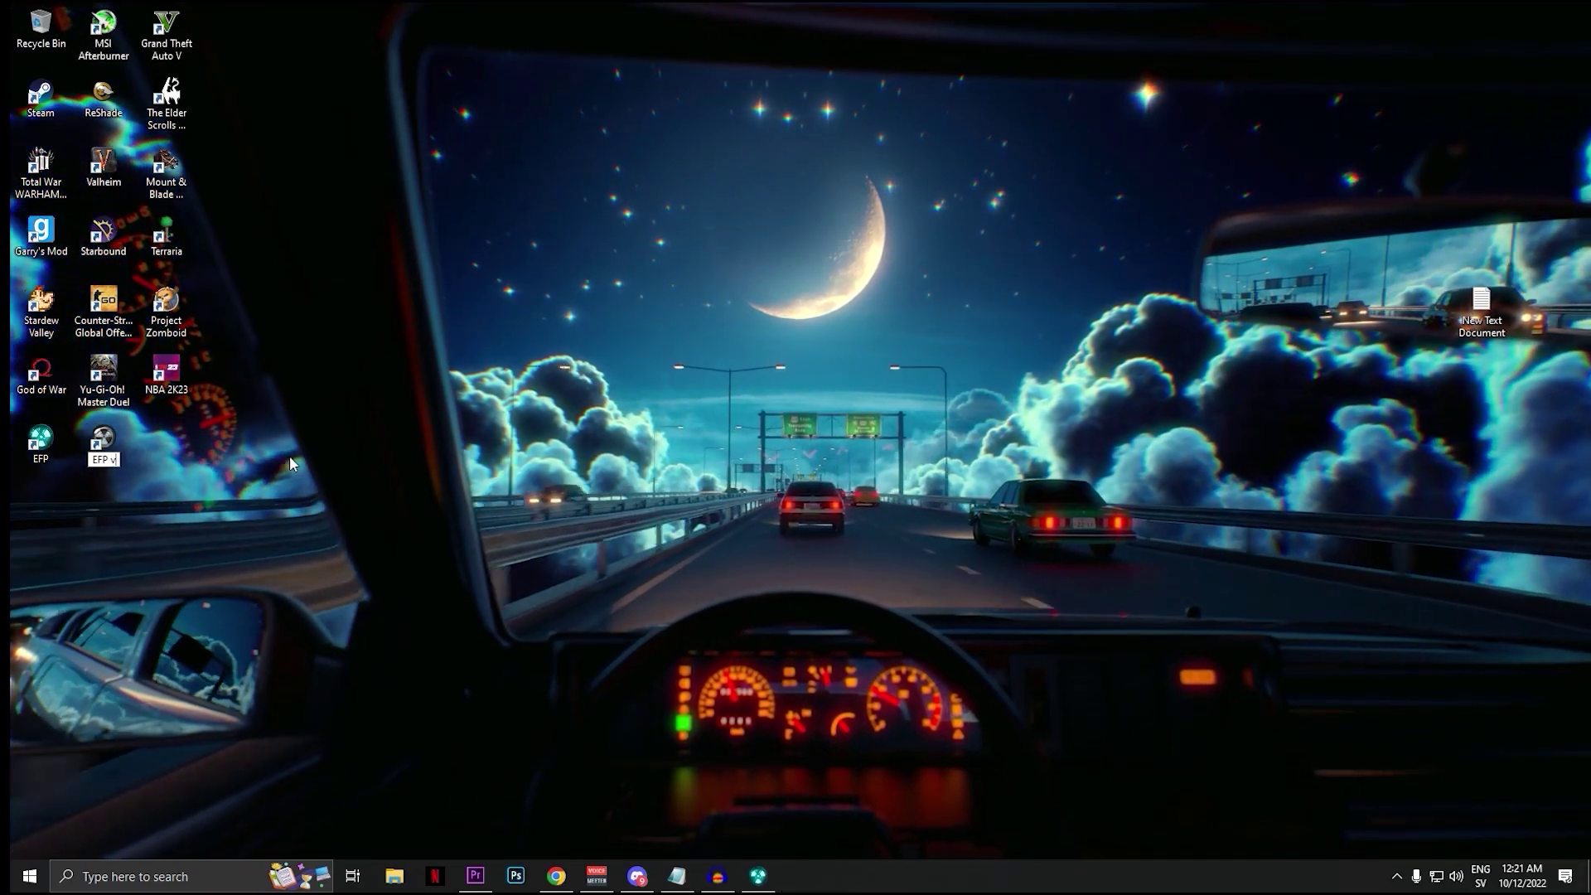
Step: Change the EFP V4 shortcut's icon to EFP_1.ico from the MO2 folder on Local Disk (B:)
right_click(115, 439)
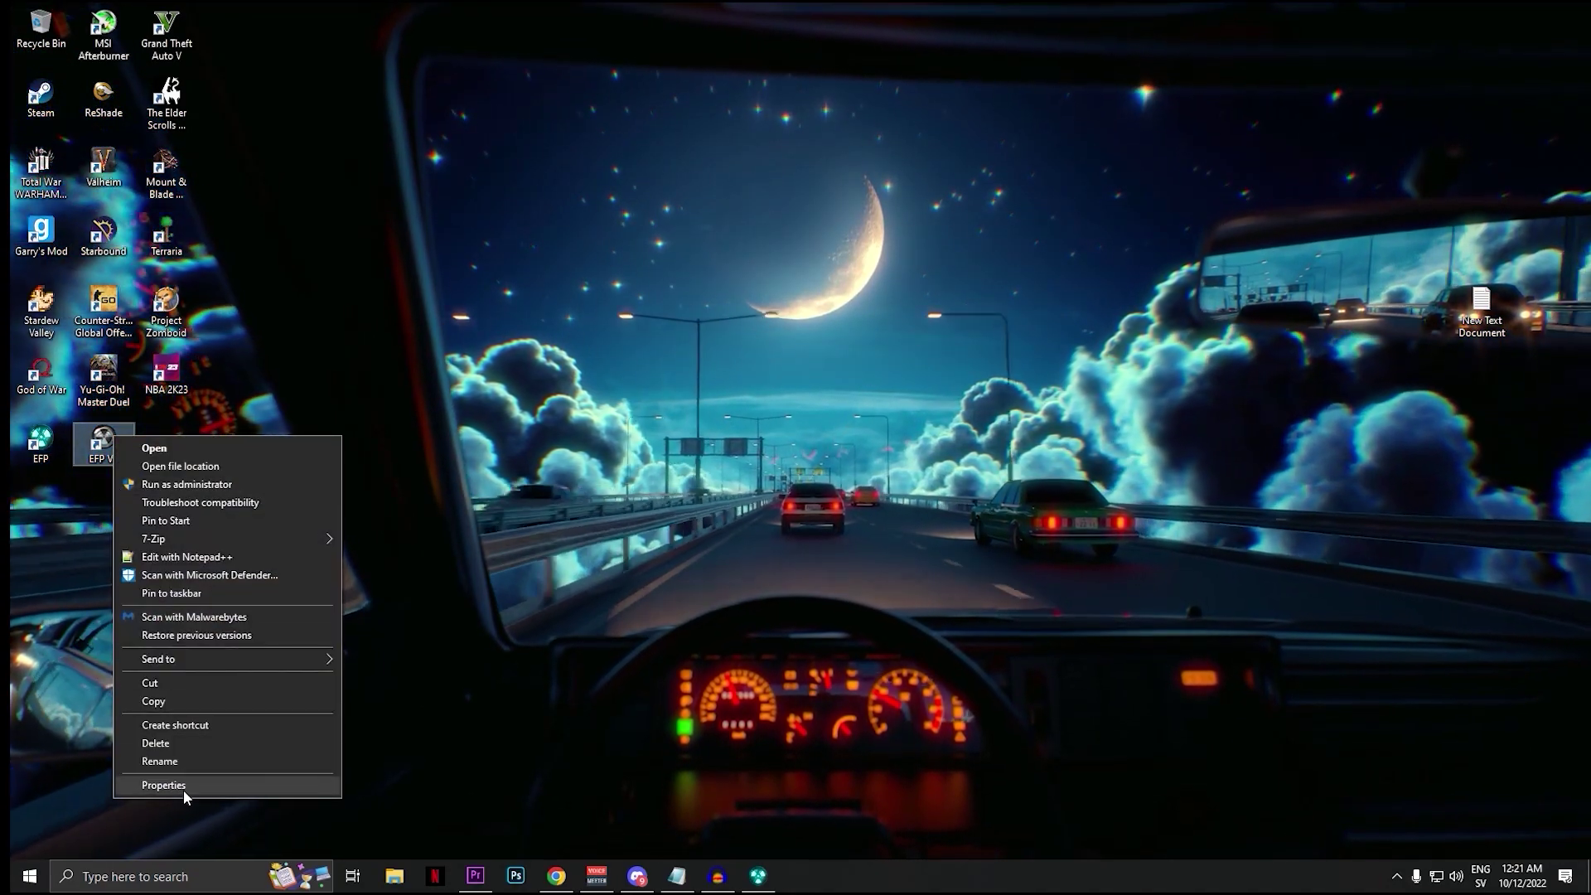
click(162, 785)
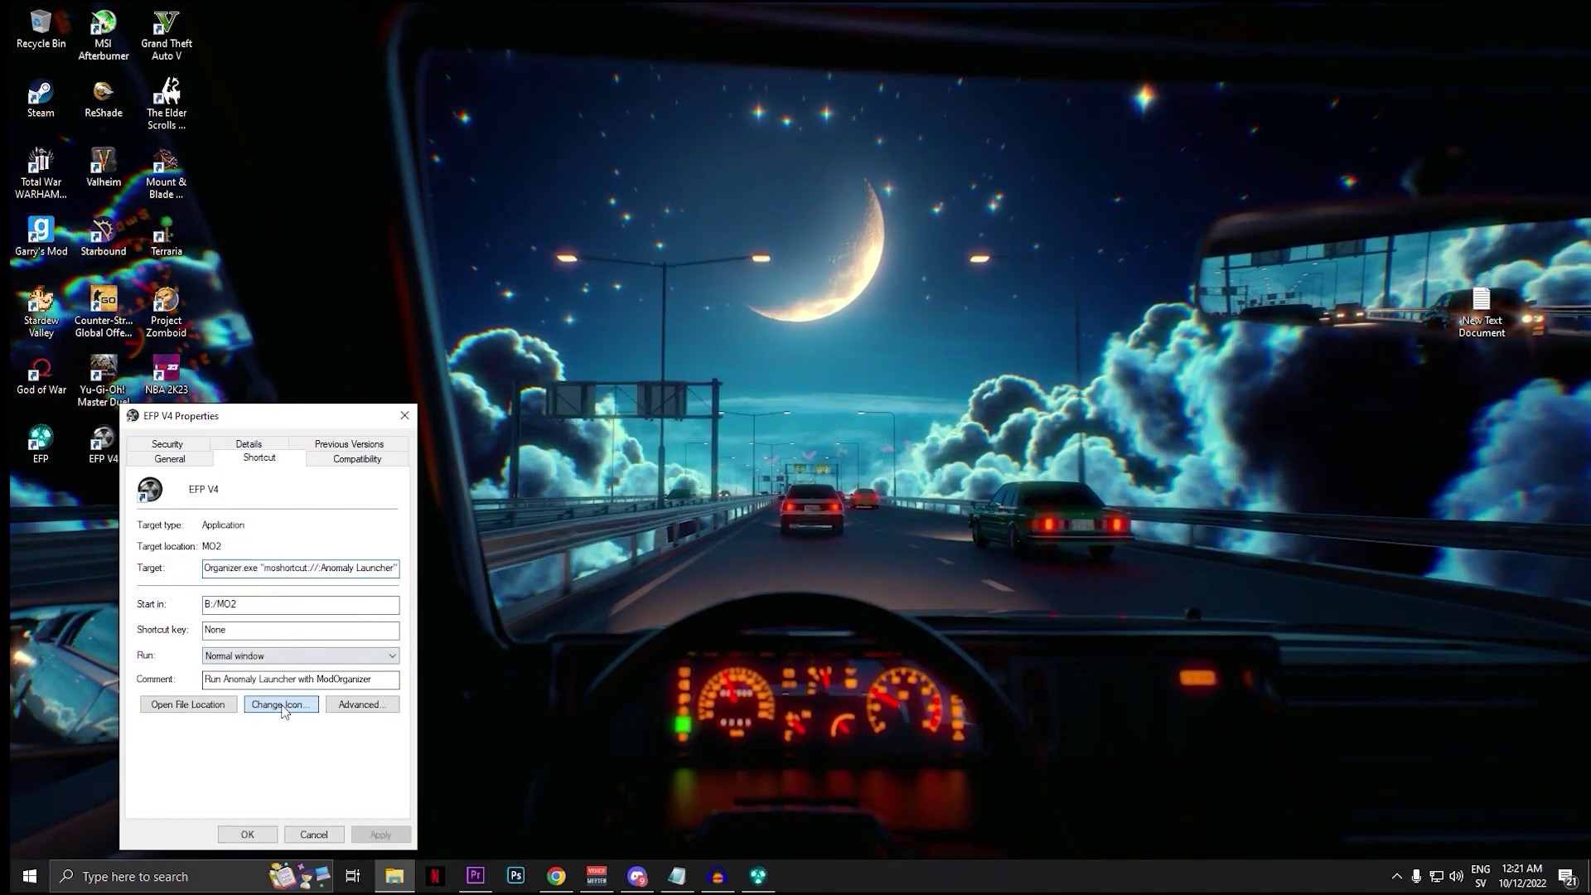
click(280, 704)
click(365, 536)
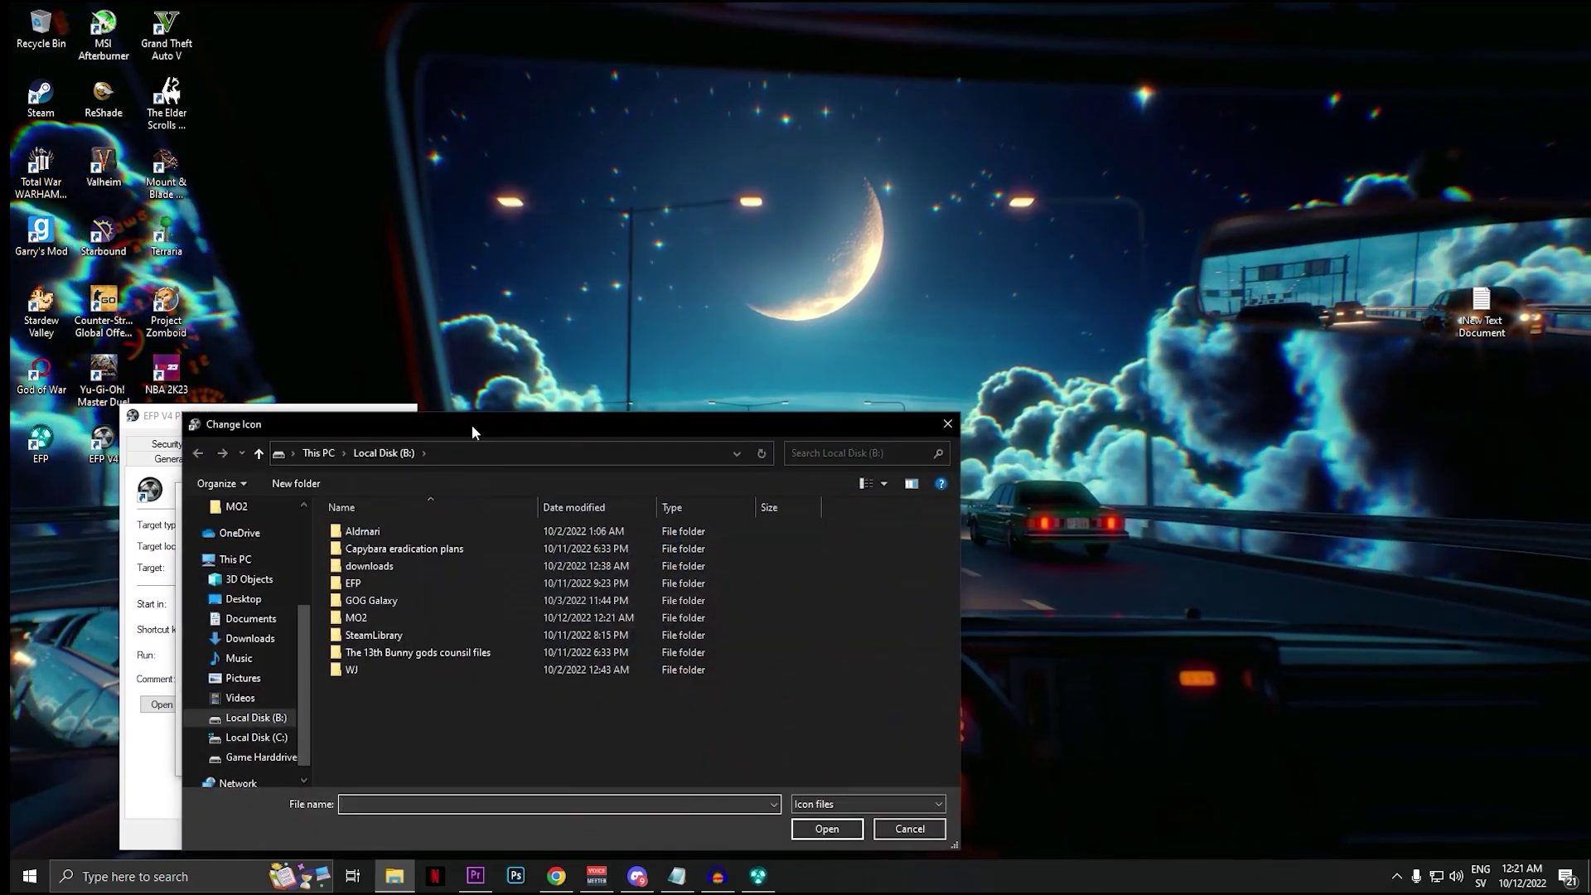
drag(470, 425, 557, 302)
double_click(445, 500)
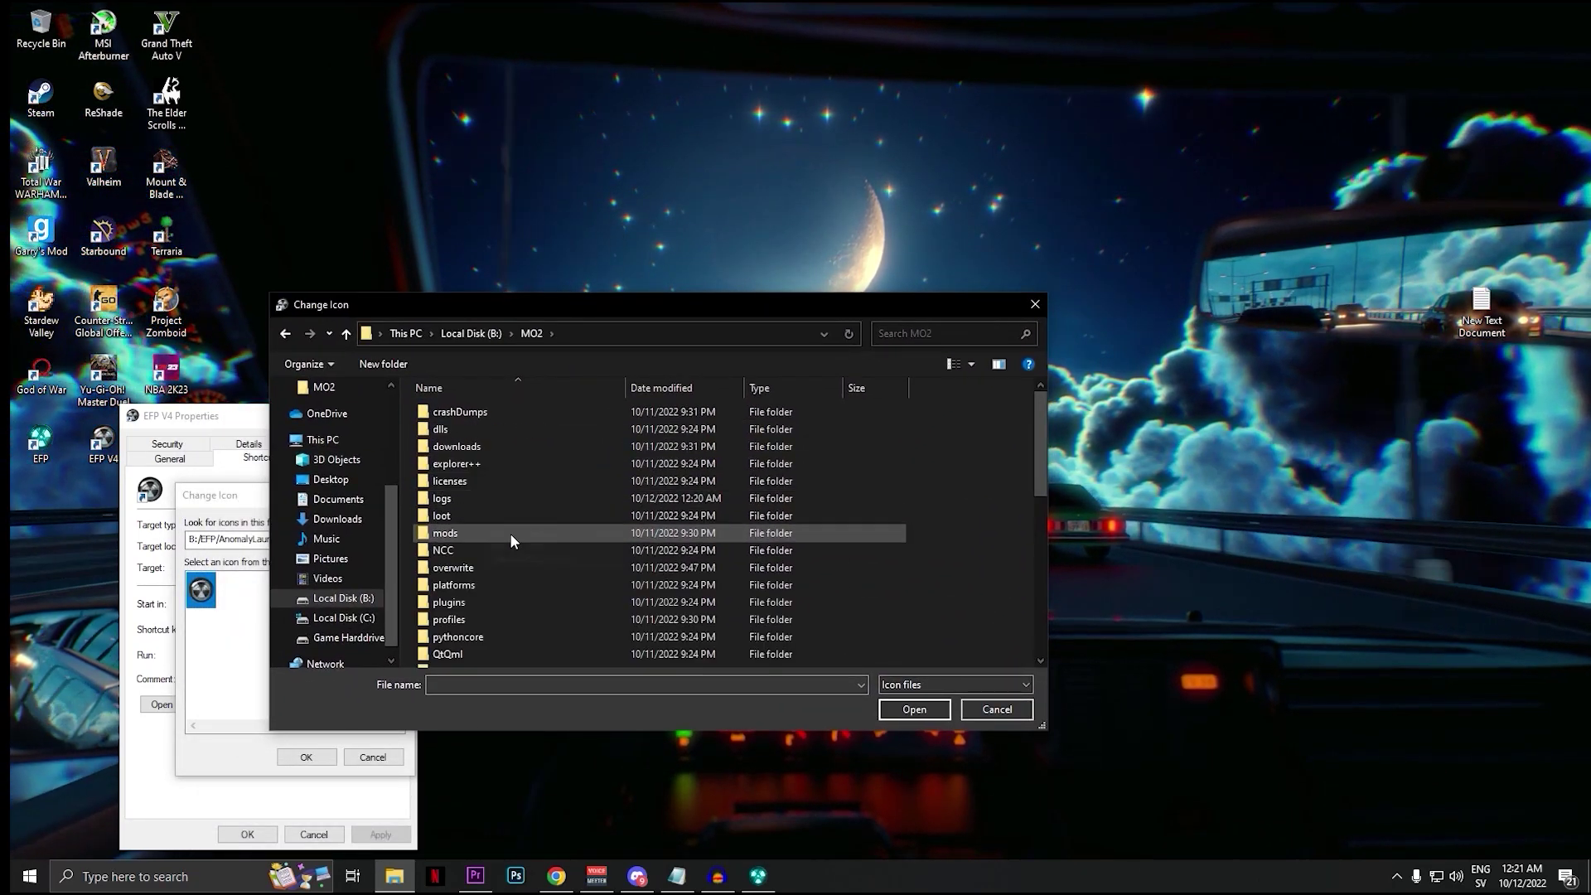
scroll(514, 539, down, 5)
click(434, 505)
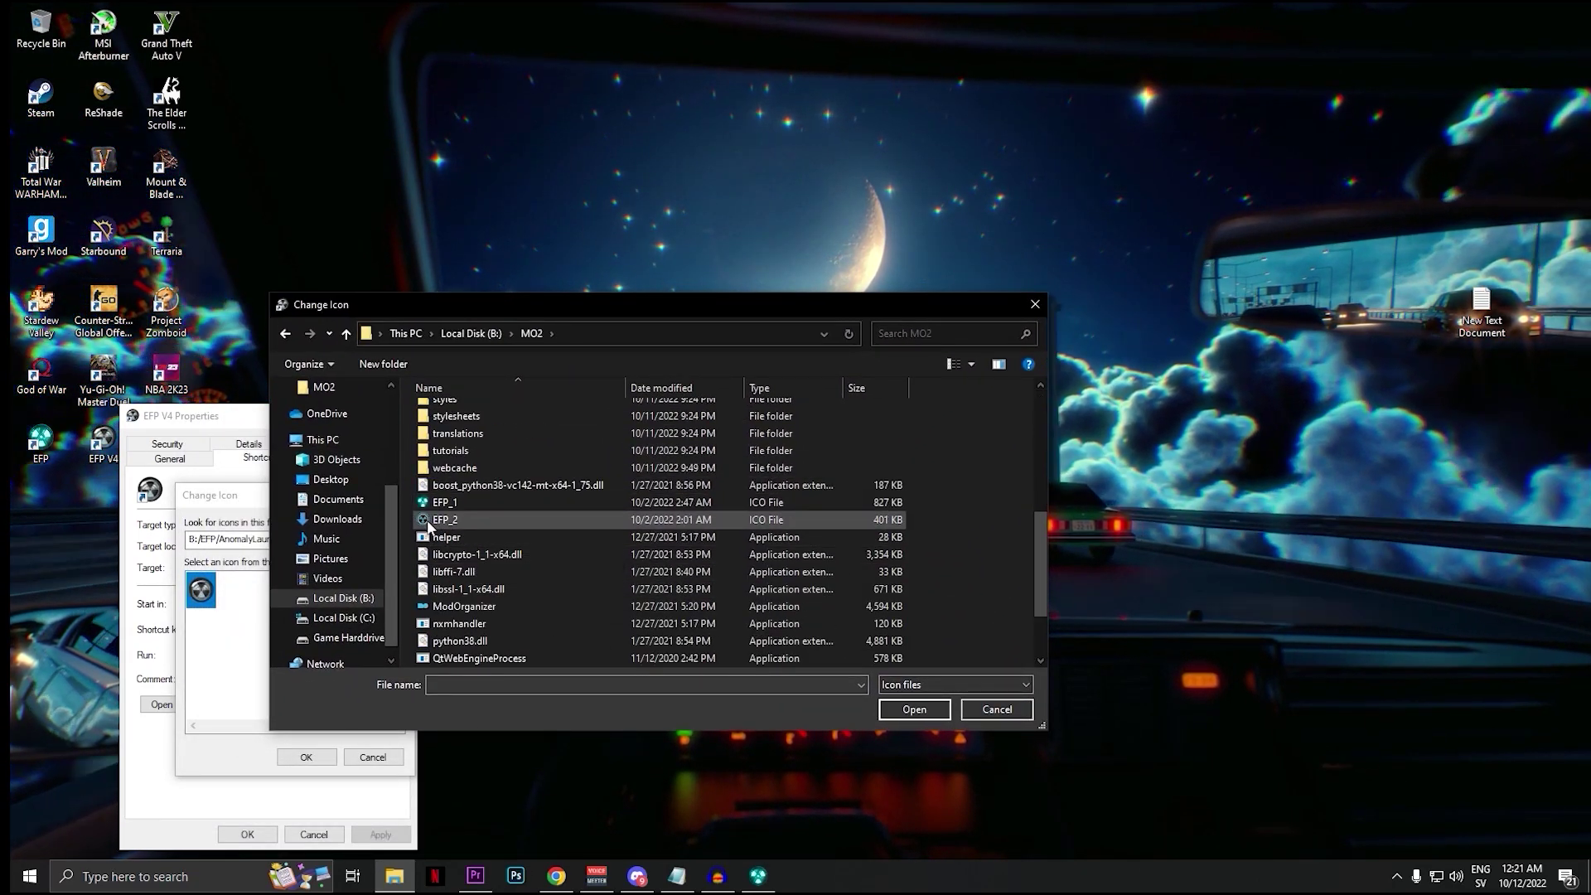
double_click(445, 509)
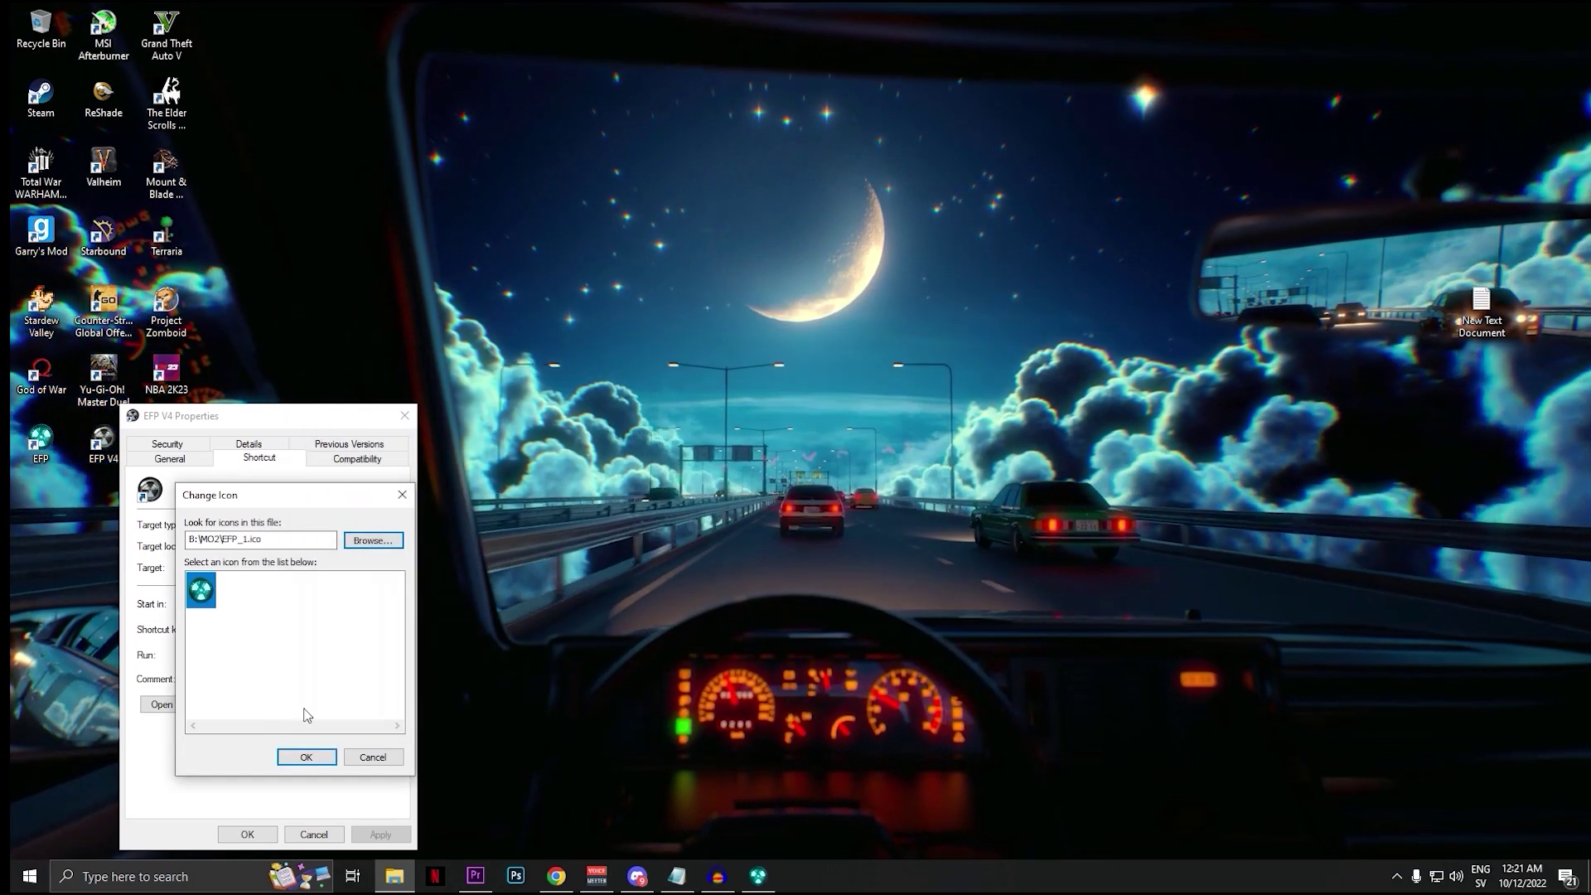
click(306, 756)
click(247, 834)
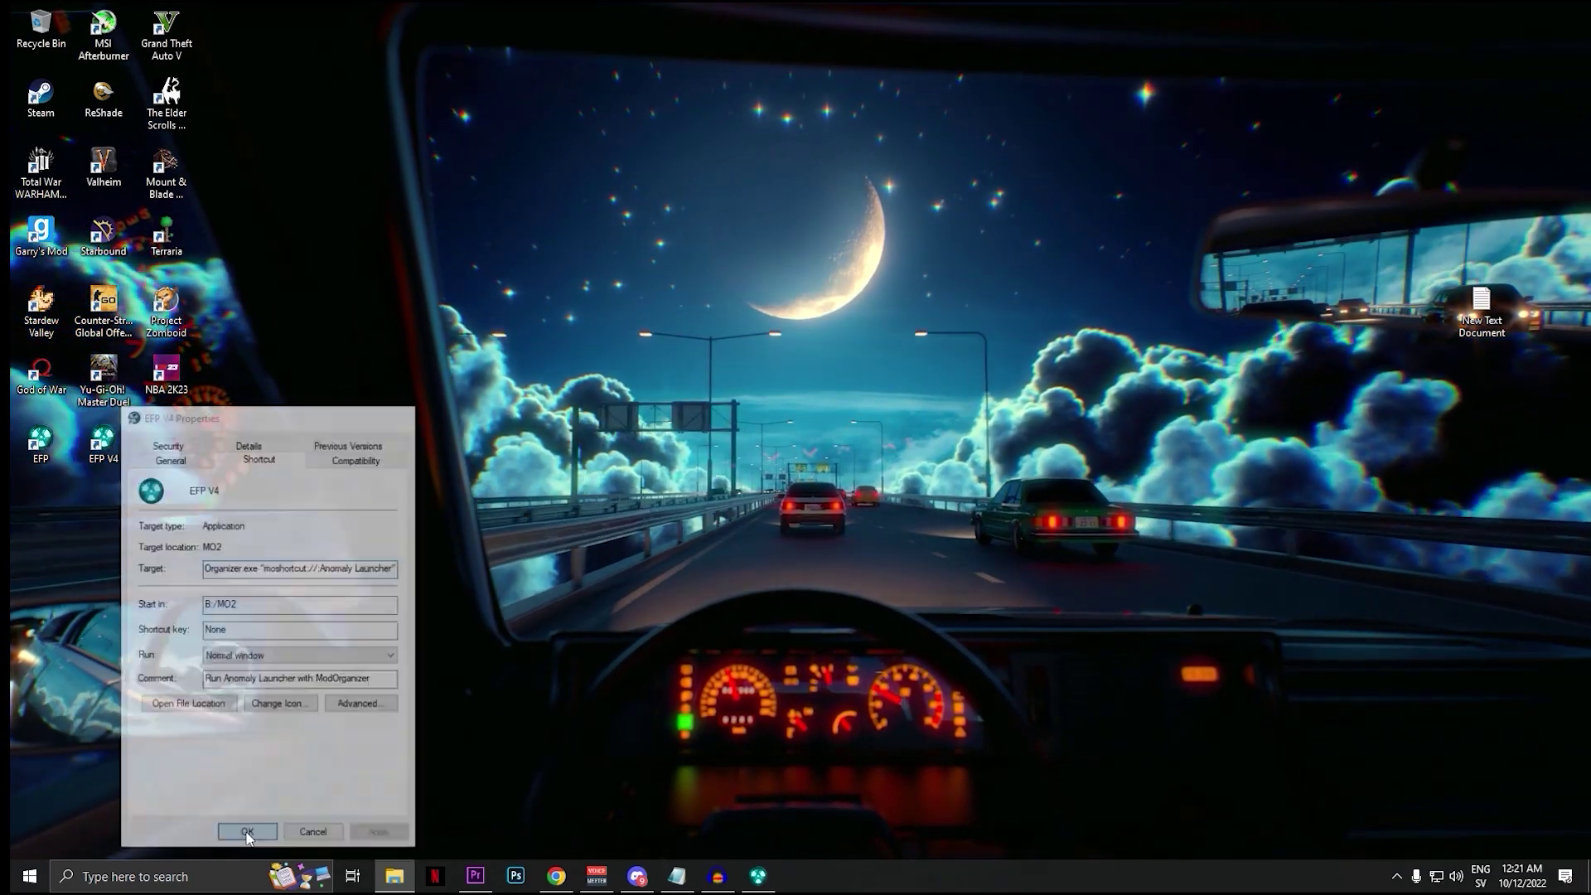
double_click(162, 439)
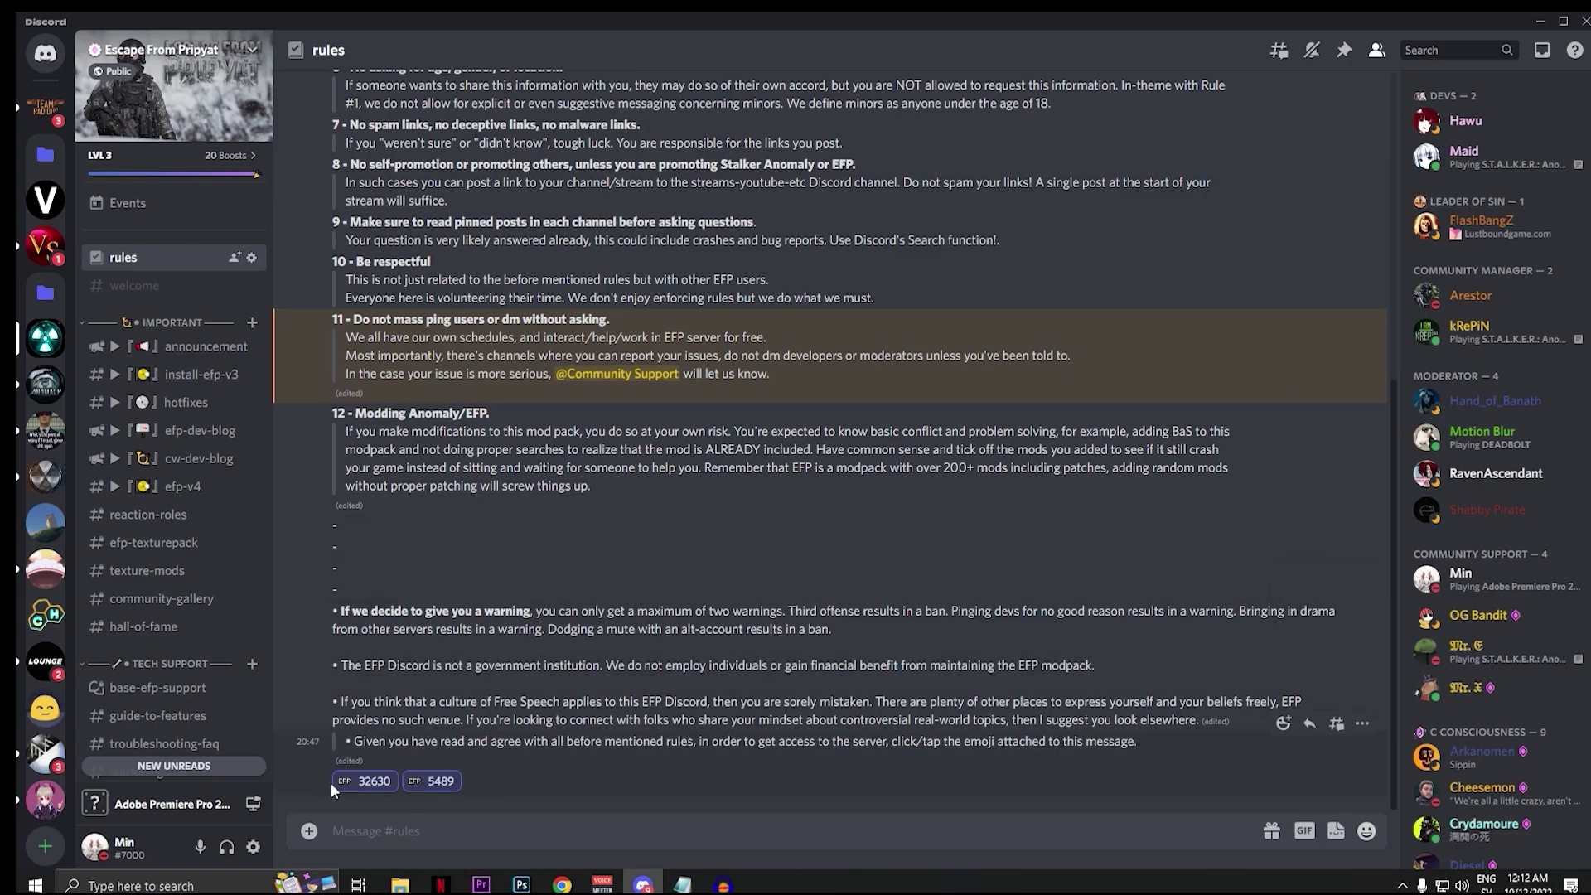
Step: In the Escape From Pripyat Discord server, open the base-efp-support channel and examine the tags available for a "crash on launch" post
scroll(182, 471, down, 3)
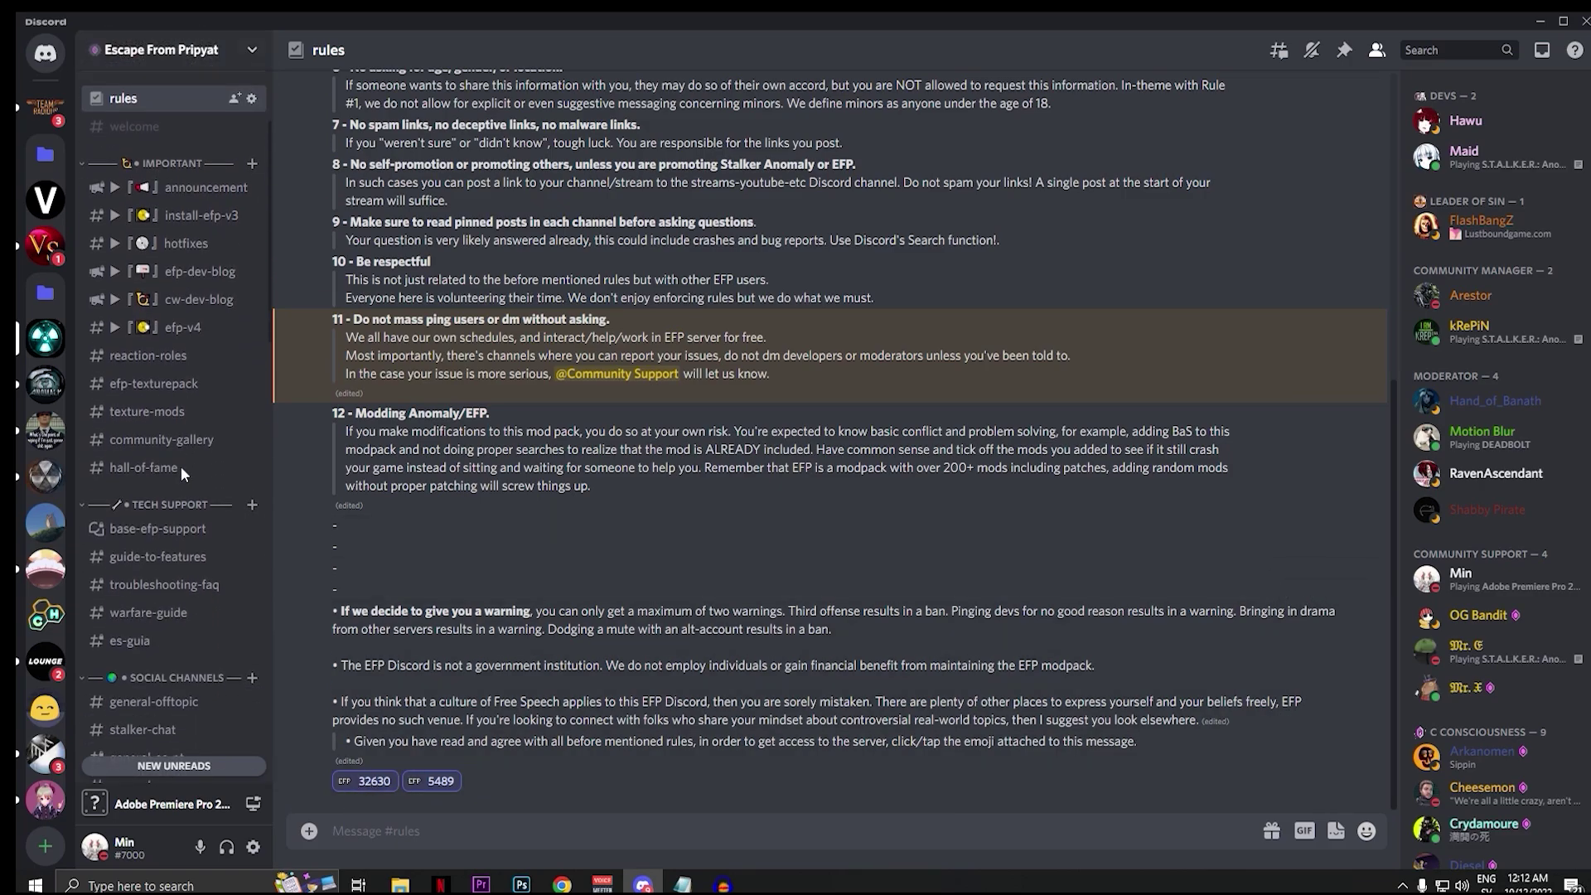
click(167, 531)
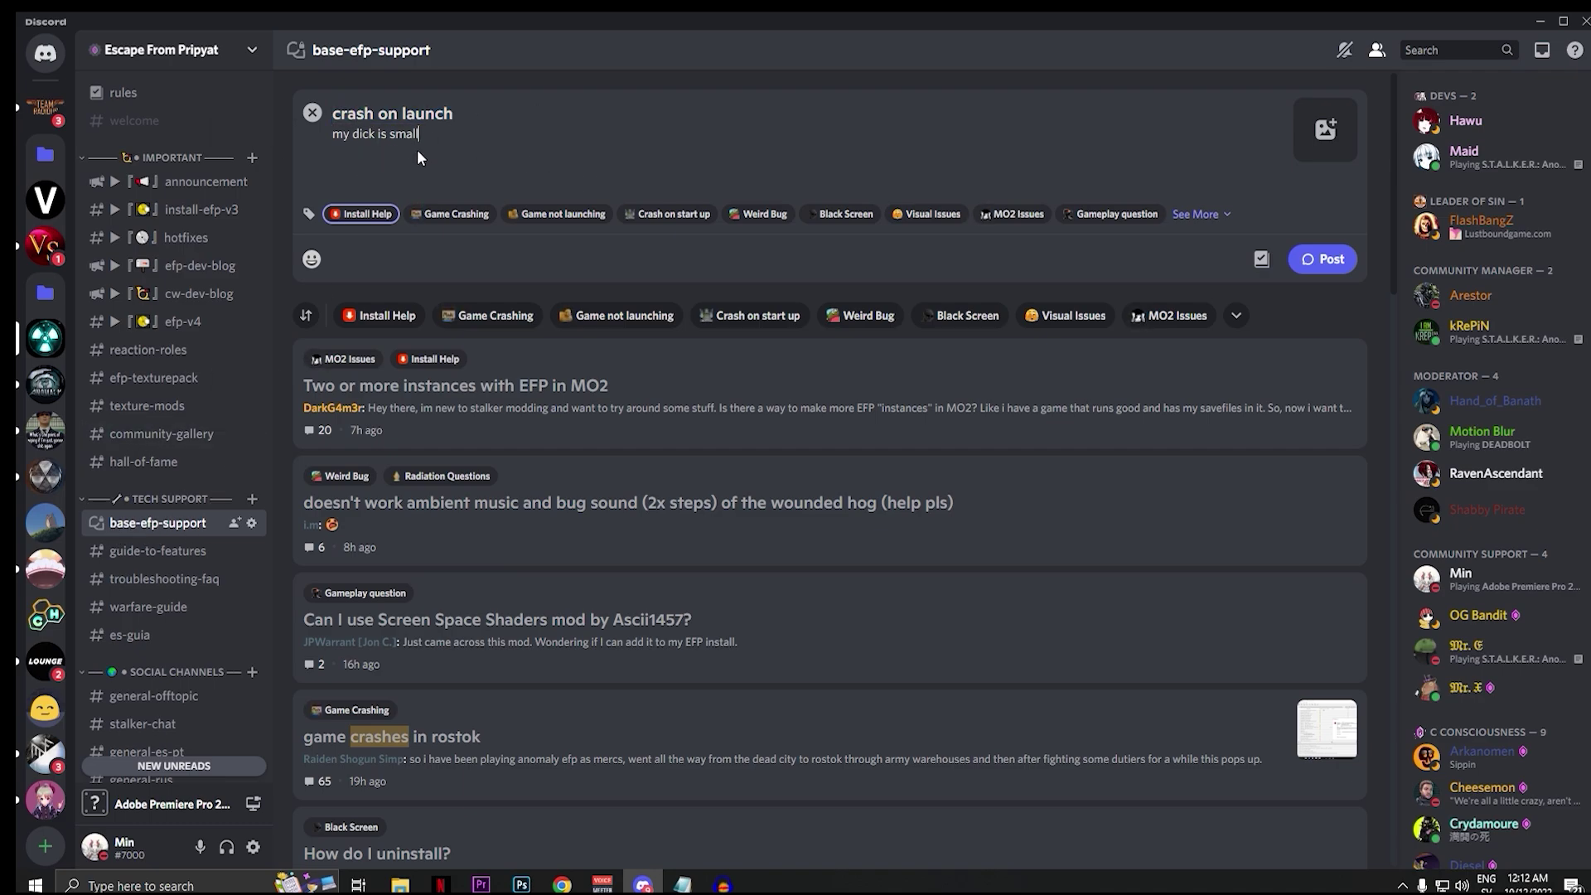
click(1209, 218)
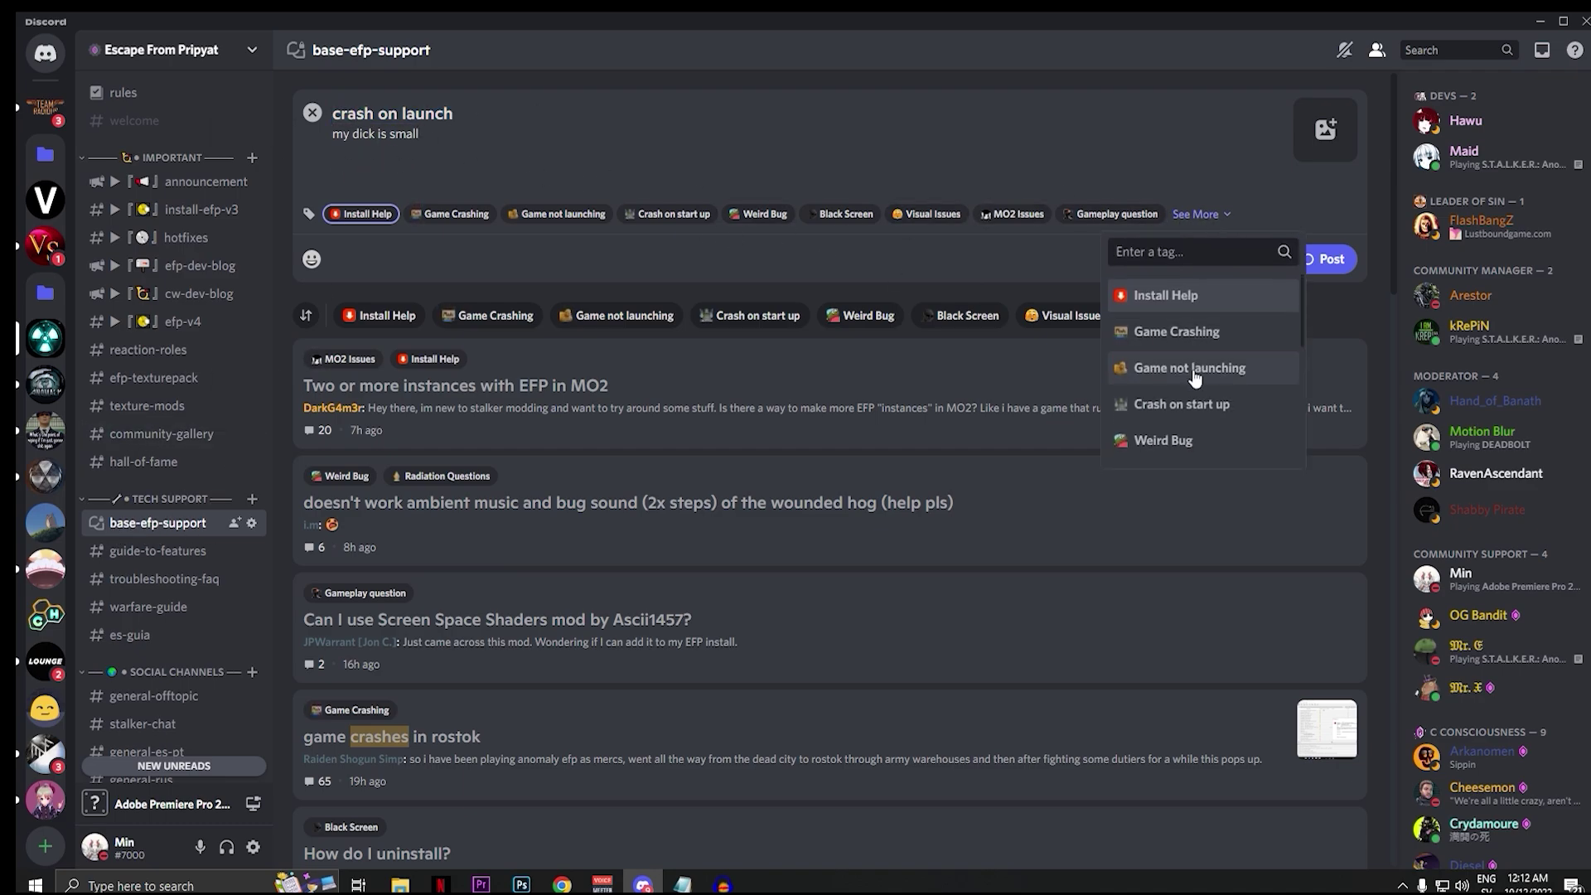
scroll(1193, 381, down, 5)
scroll(1190, 416, up, 5)
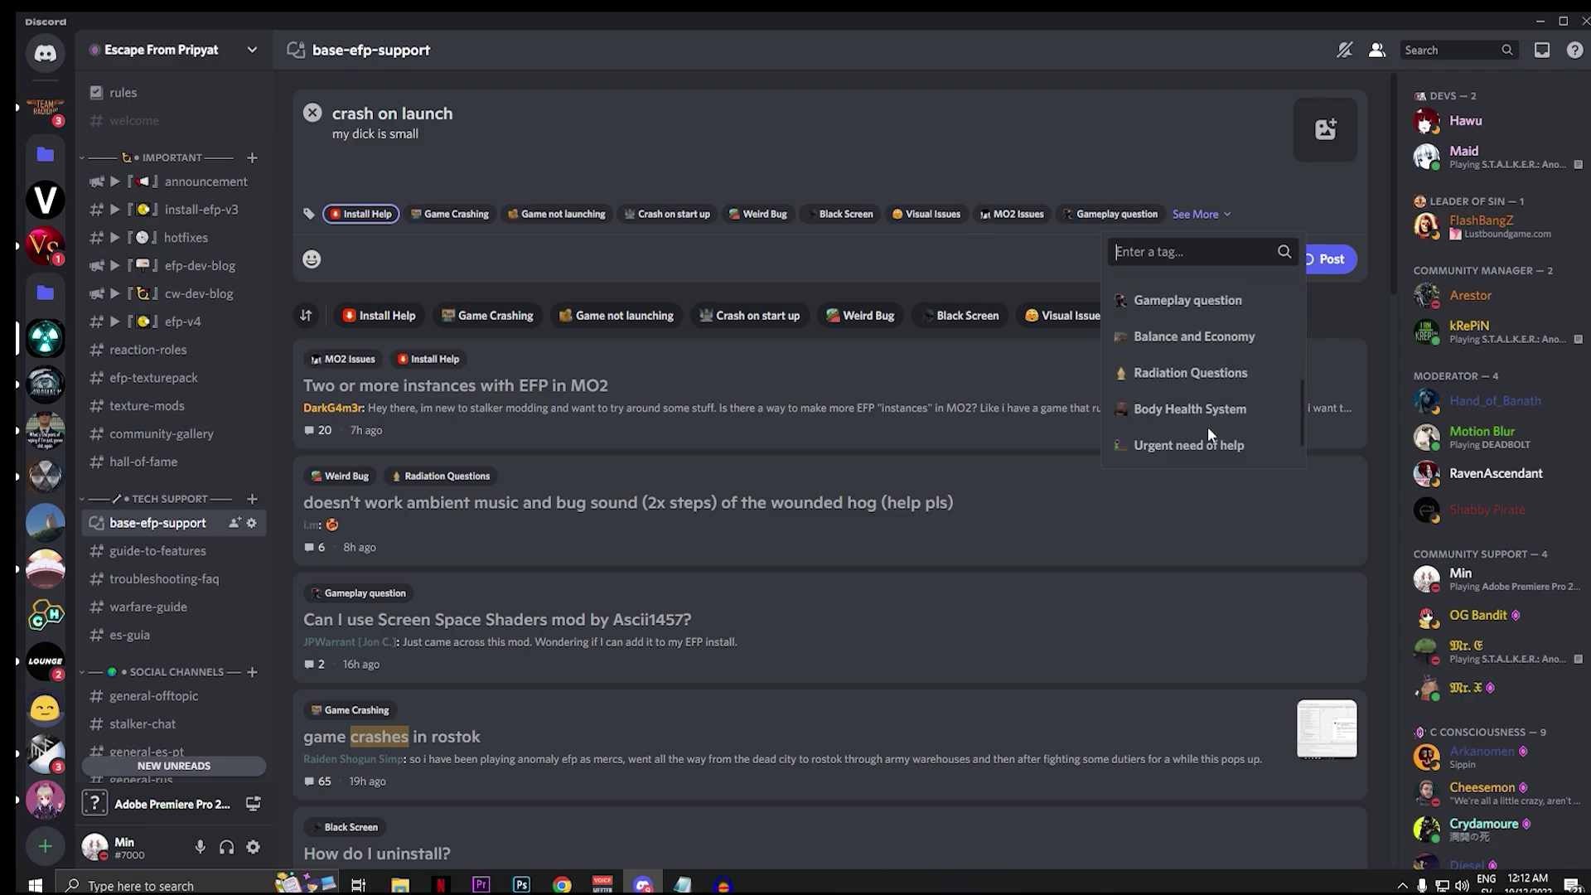
scroll(1177, 390, up, 1)
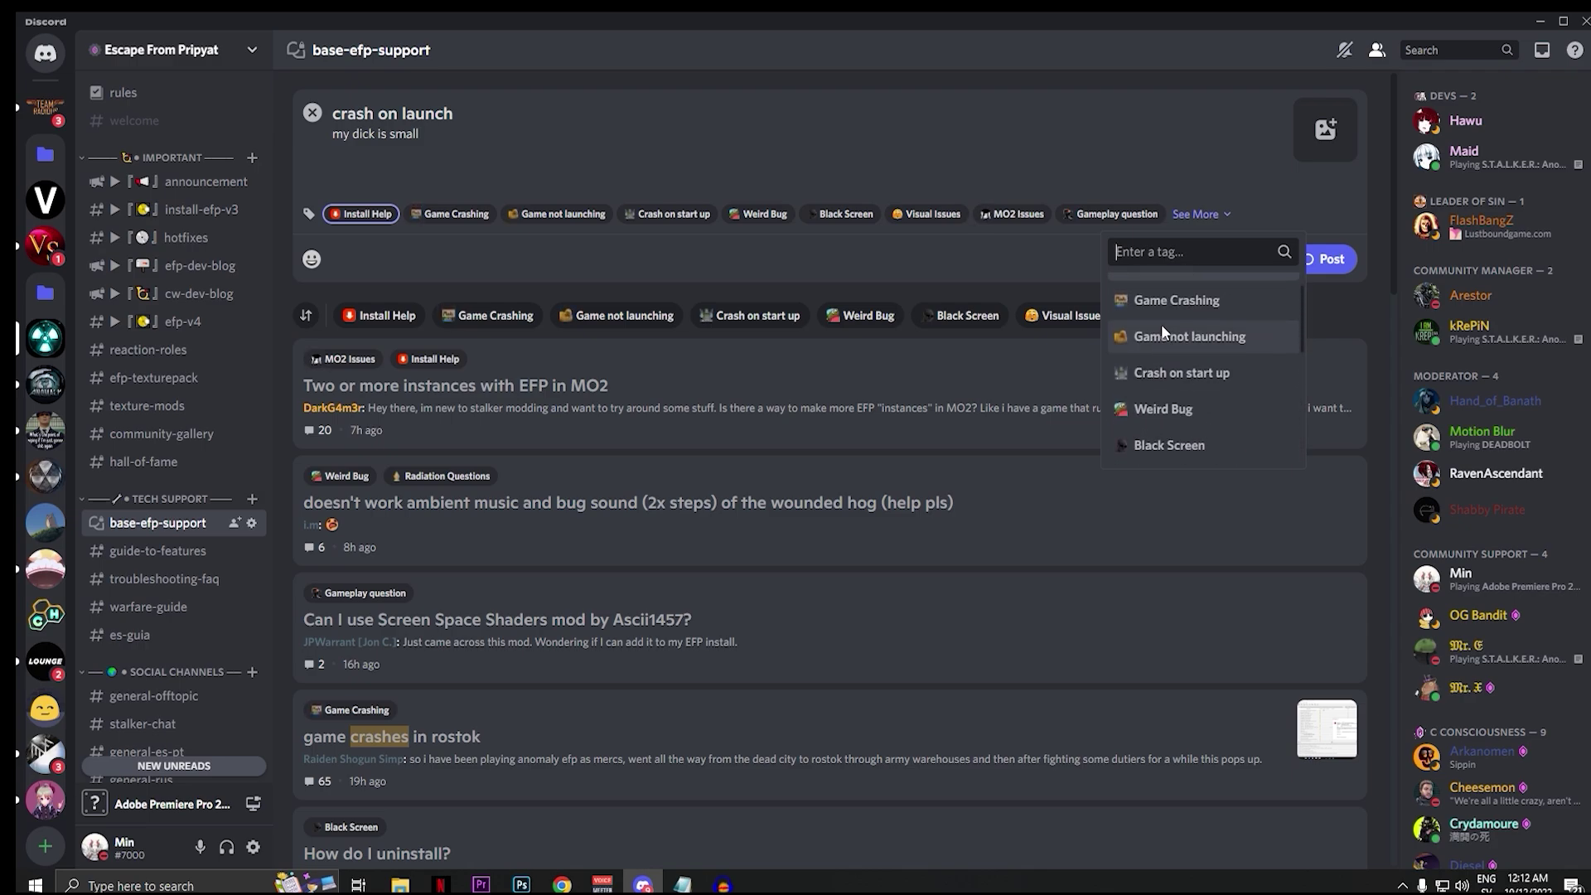